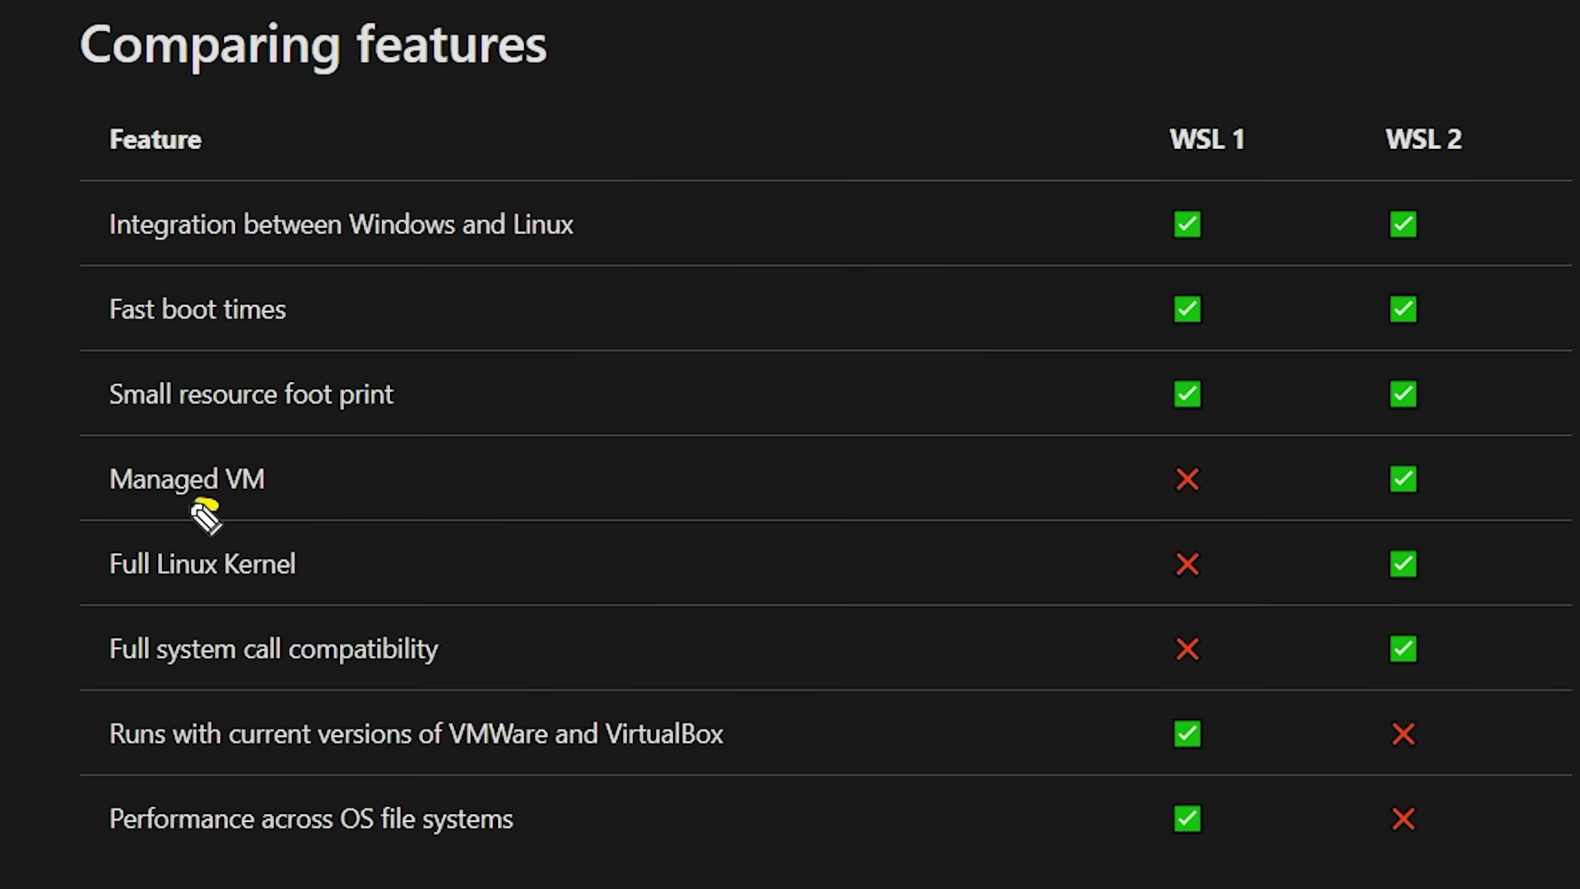
- Dismiss the Whisker applications menu by clicking empty space on the Kali Xfce desktop
mouse_move(216, 505)
left_mouse_down()
mouse_move(461, 600)
mouse_move(1555, 551)
mouse_move(186, 487)
left_mouse_up()
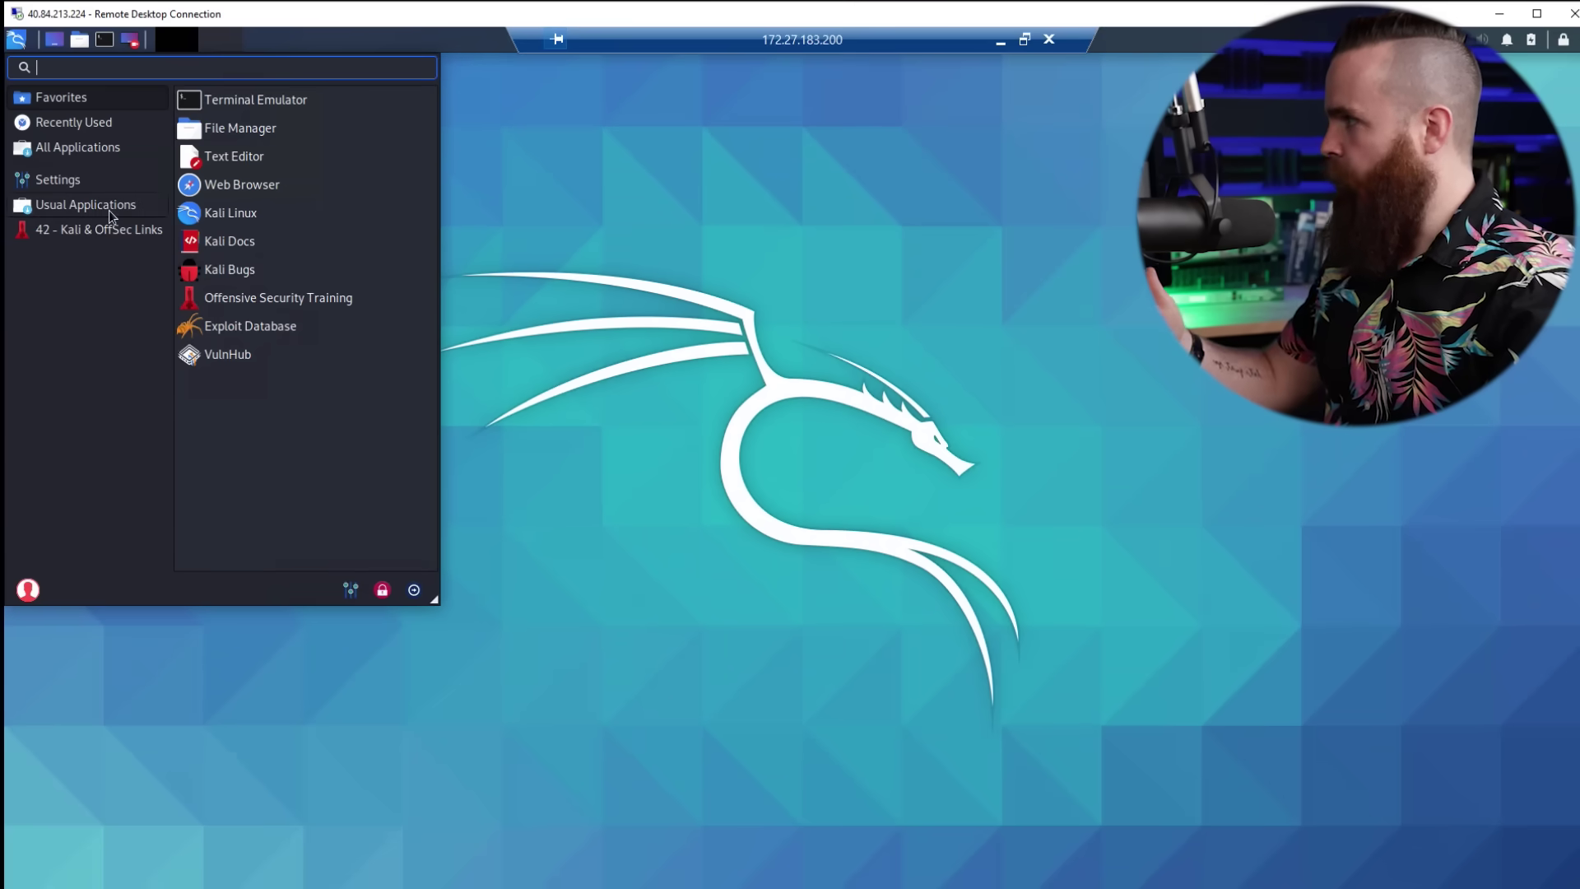
left_click(515, 180)
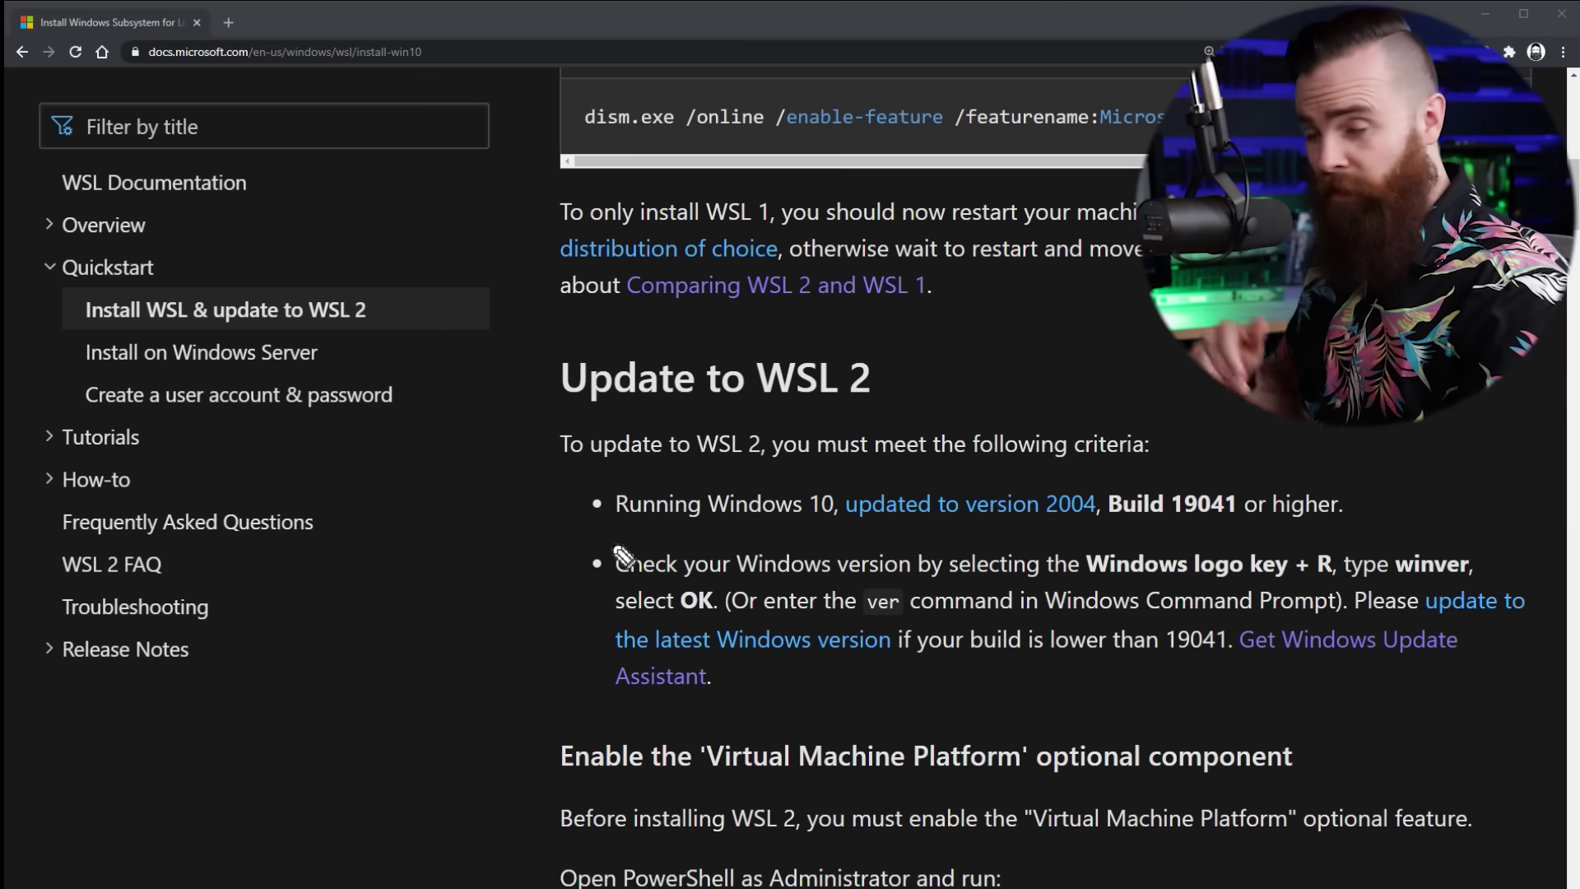
- Read the Update to WSL 2 requirements (Windows 10 version 2004, Build 19041 or higher)
left_click_drag(479, 606, 566, 519)
left_click_drag(701, 525, 831, 531)
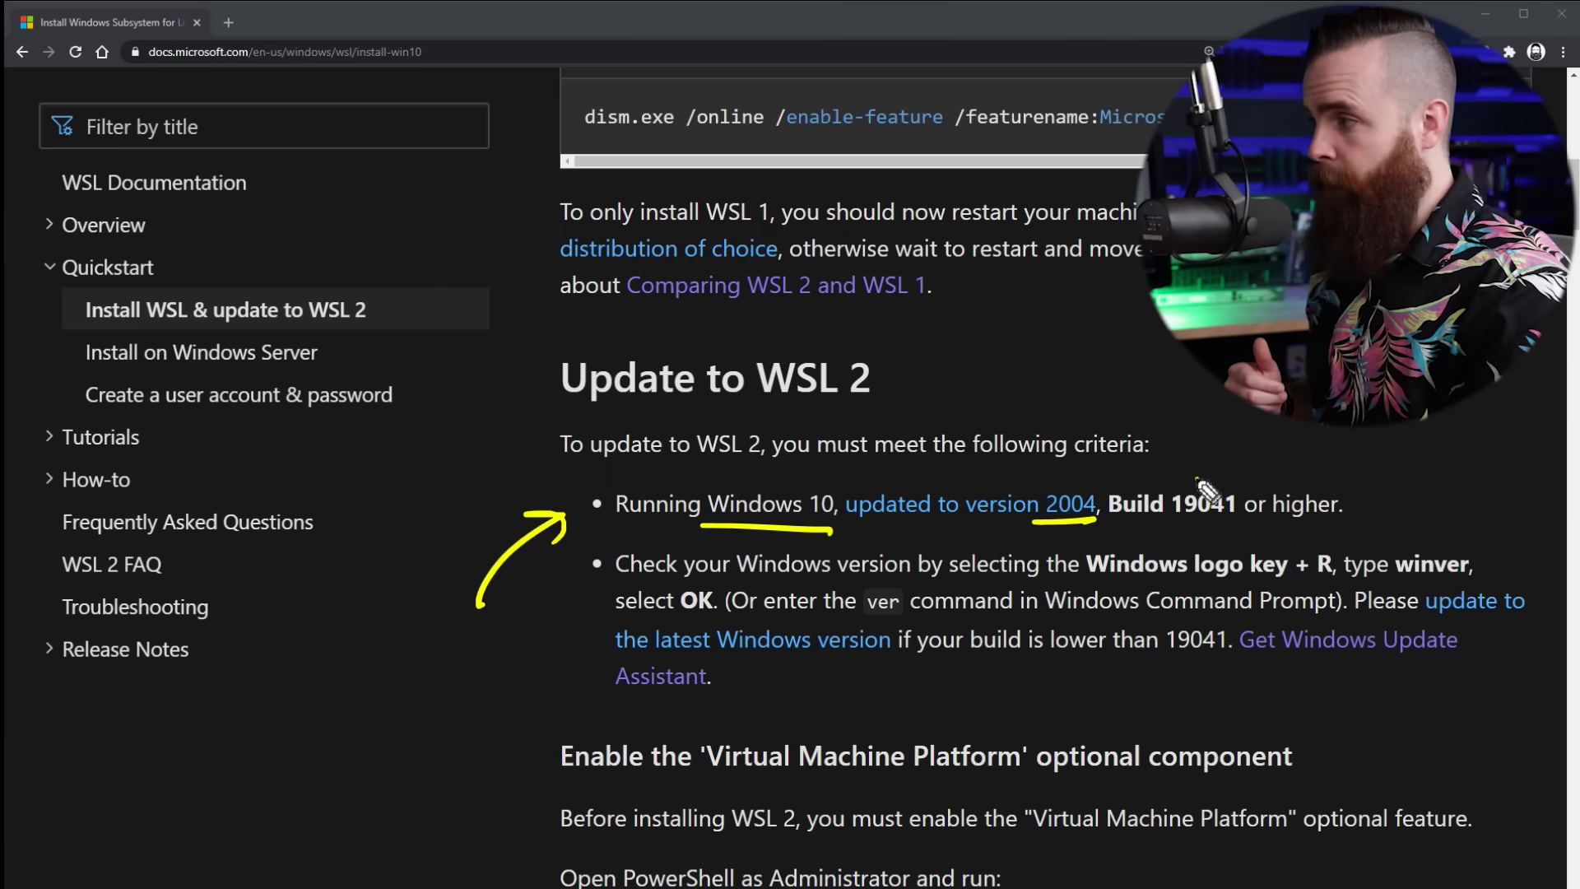
left_click_drag(1197, 479, 1190, 522)
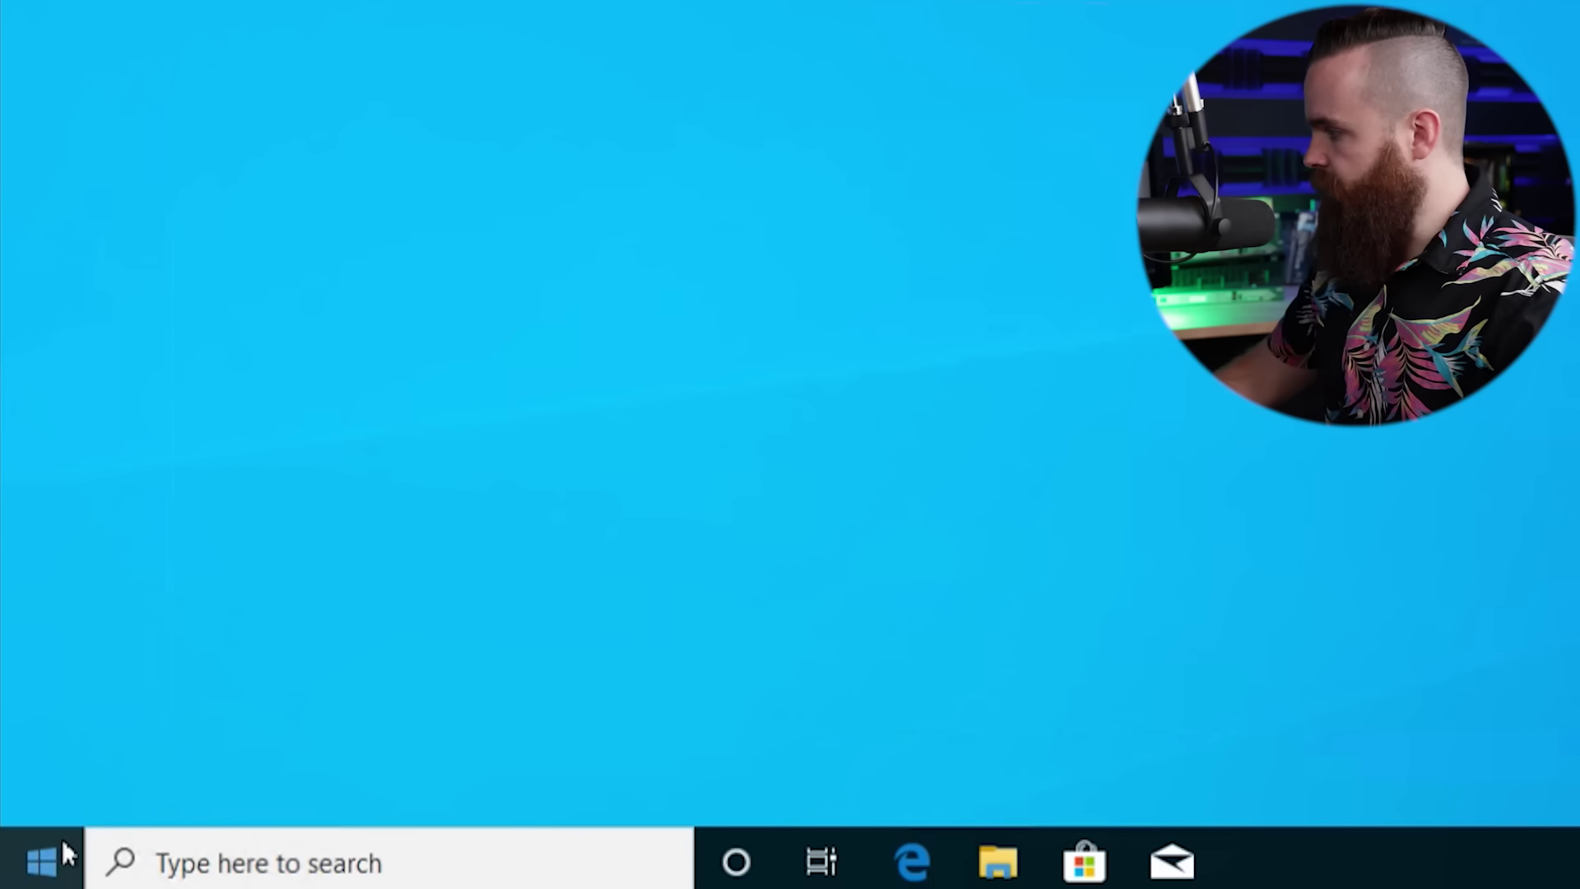
left_click(62, 839)
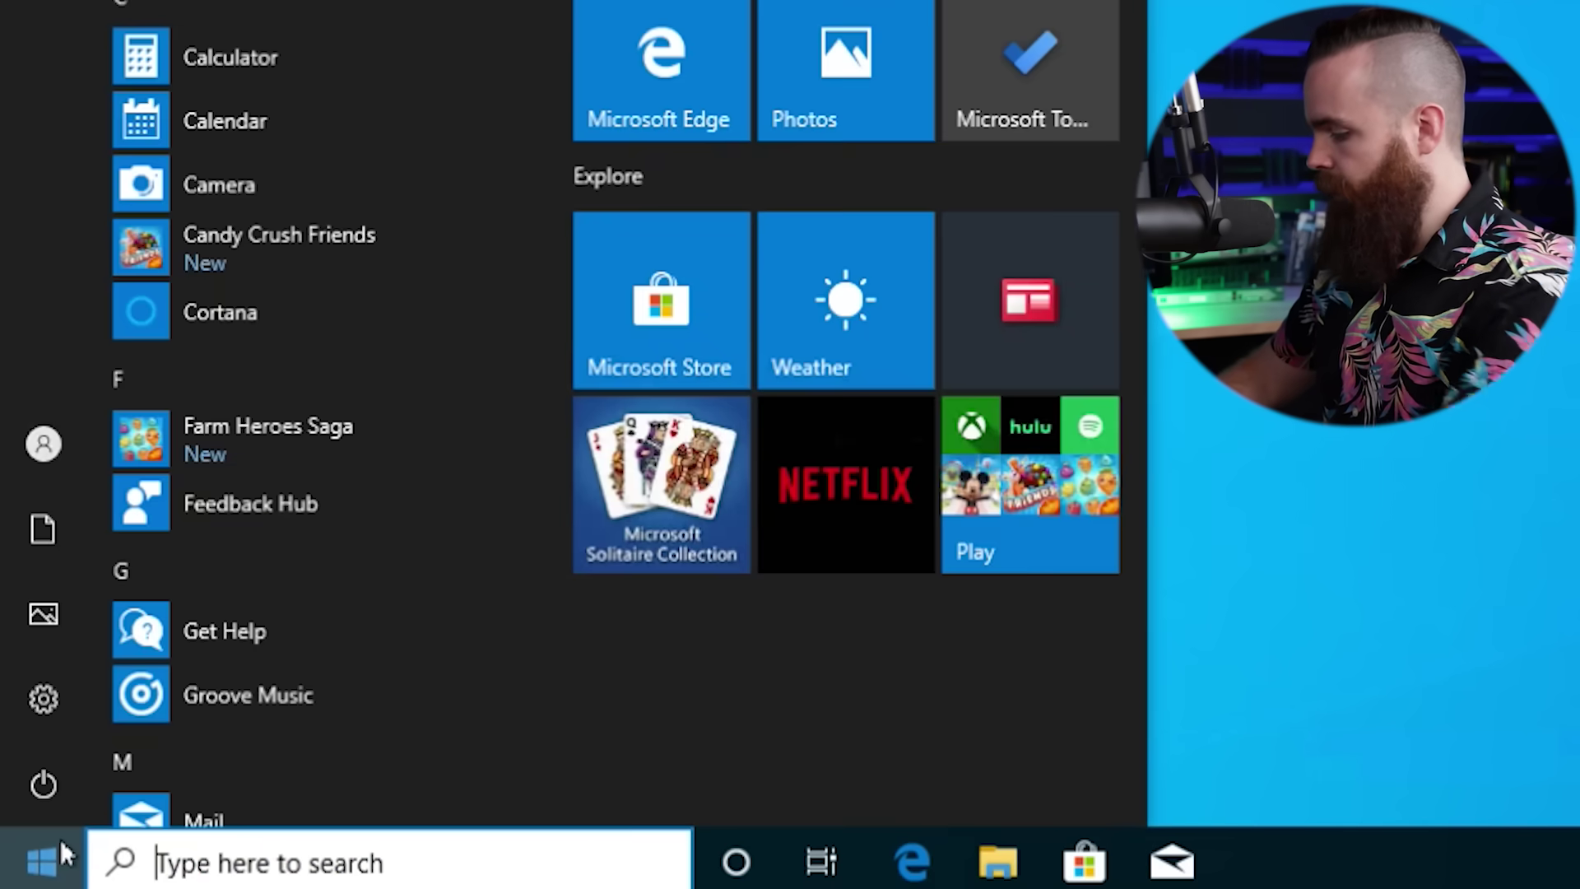
- Confirm via winver that Windows is Version 2004 (OS Build 19041.329), then open Windows Update
type("winver")
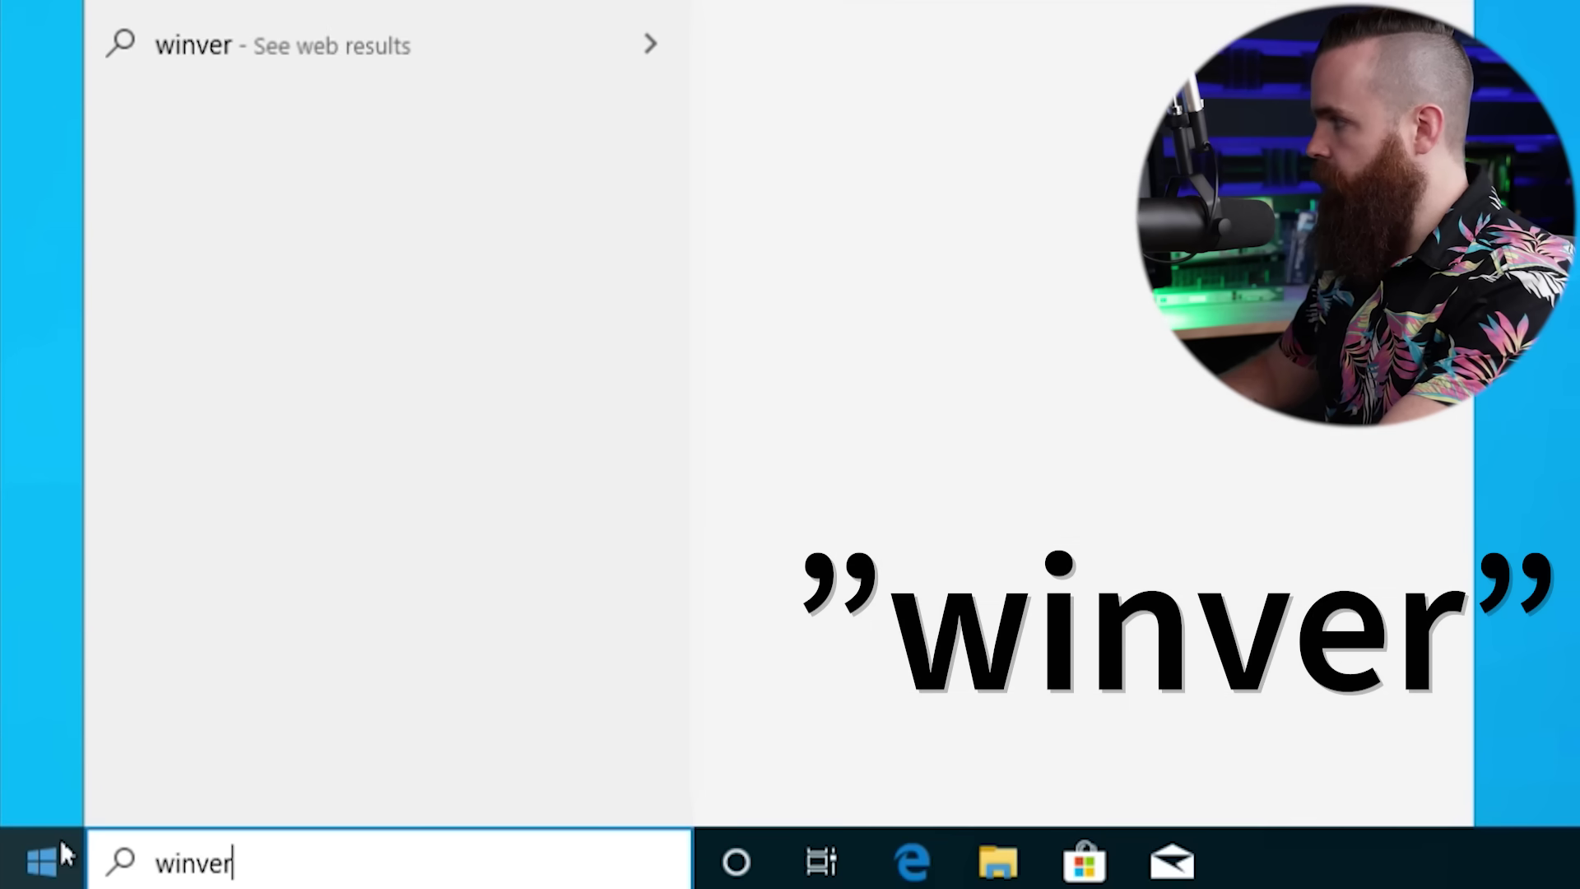
key("Return")
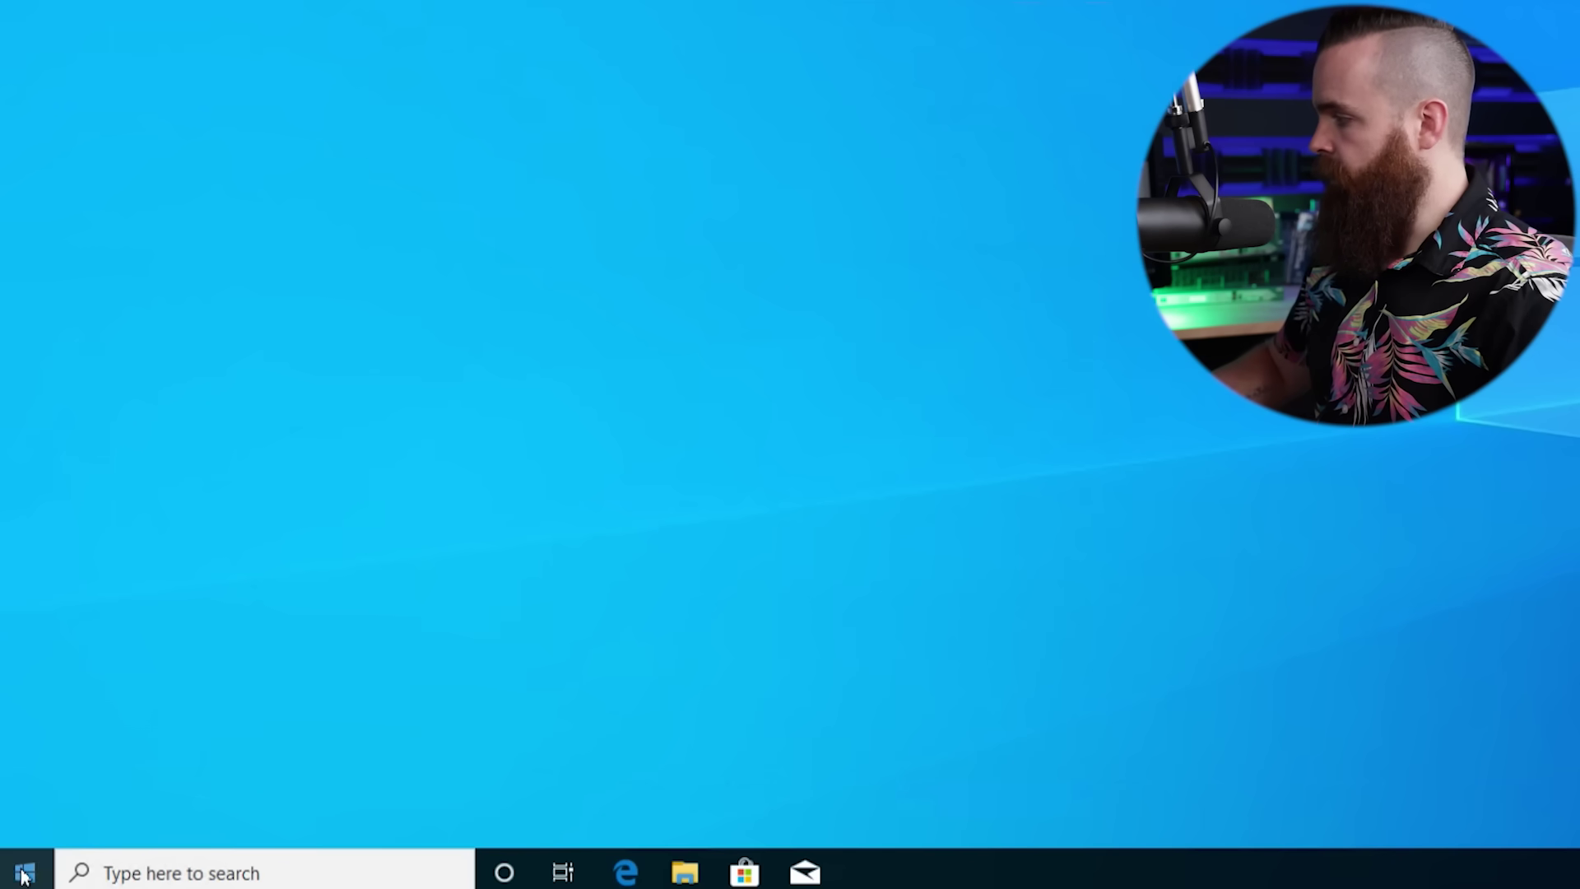
left_click(25, 871)
type("update")
key("Return")
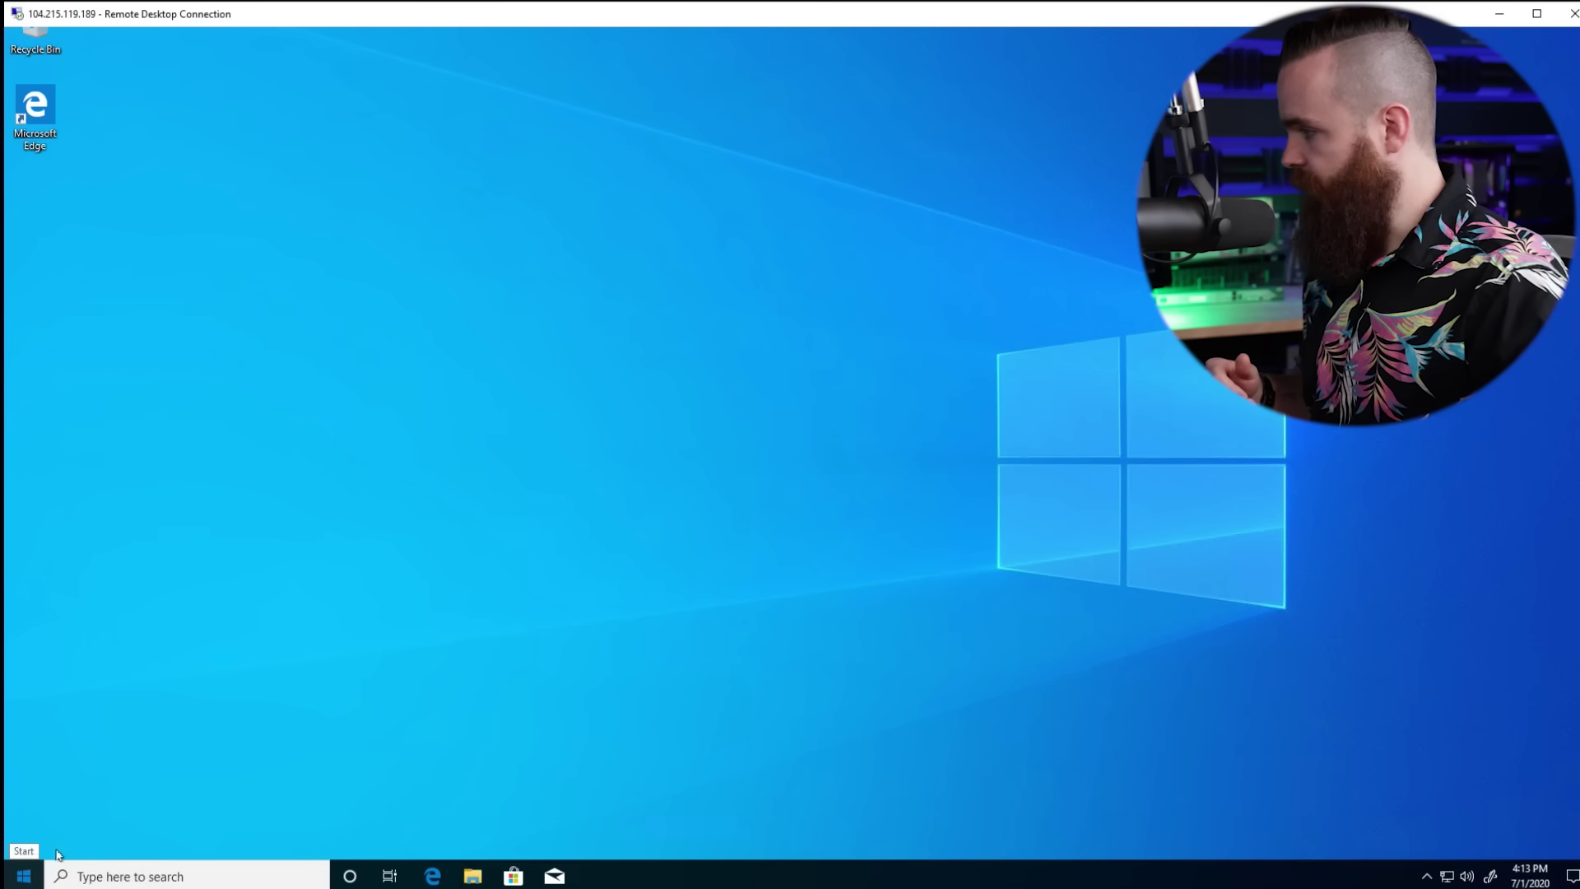
- Launch Windows PowerShell as administrator from Start search
left_click(23, 874)
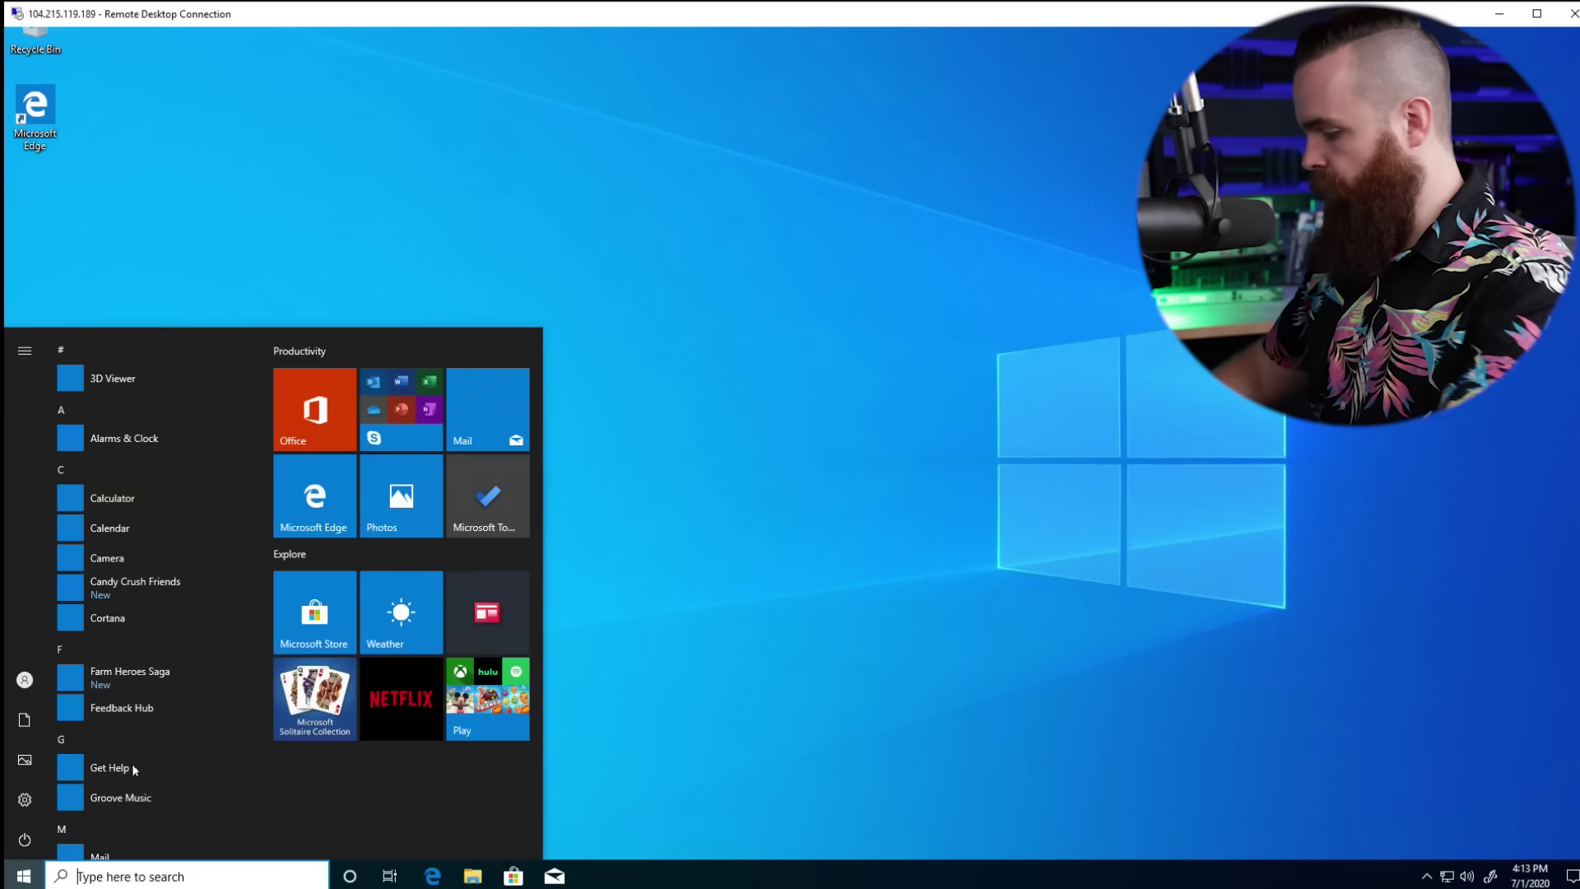
type("powershel")
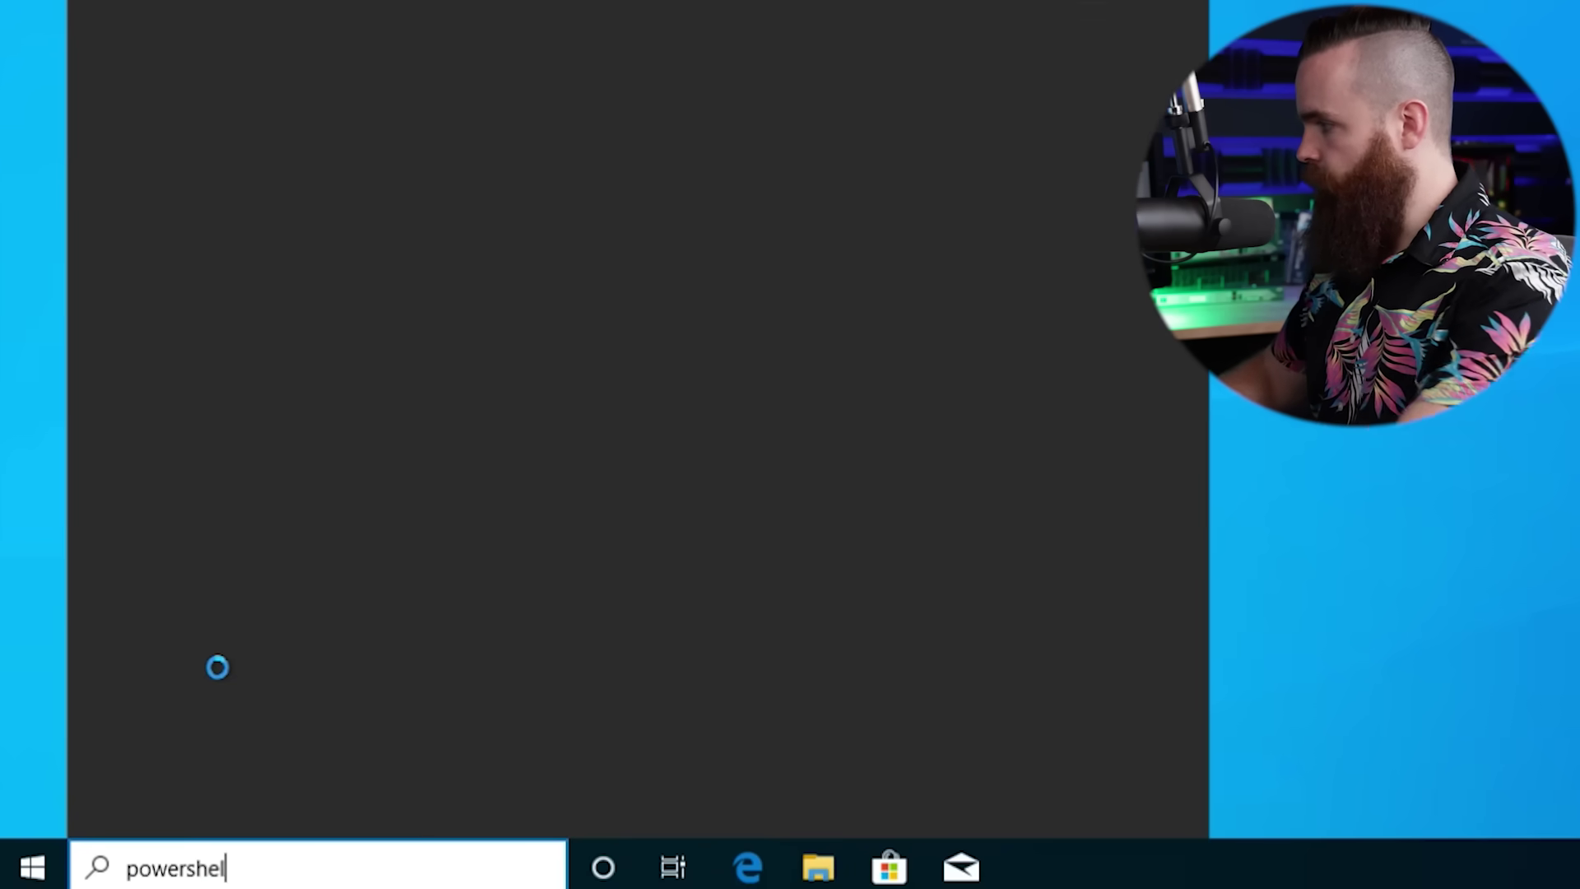
type("l")
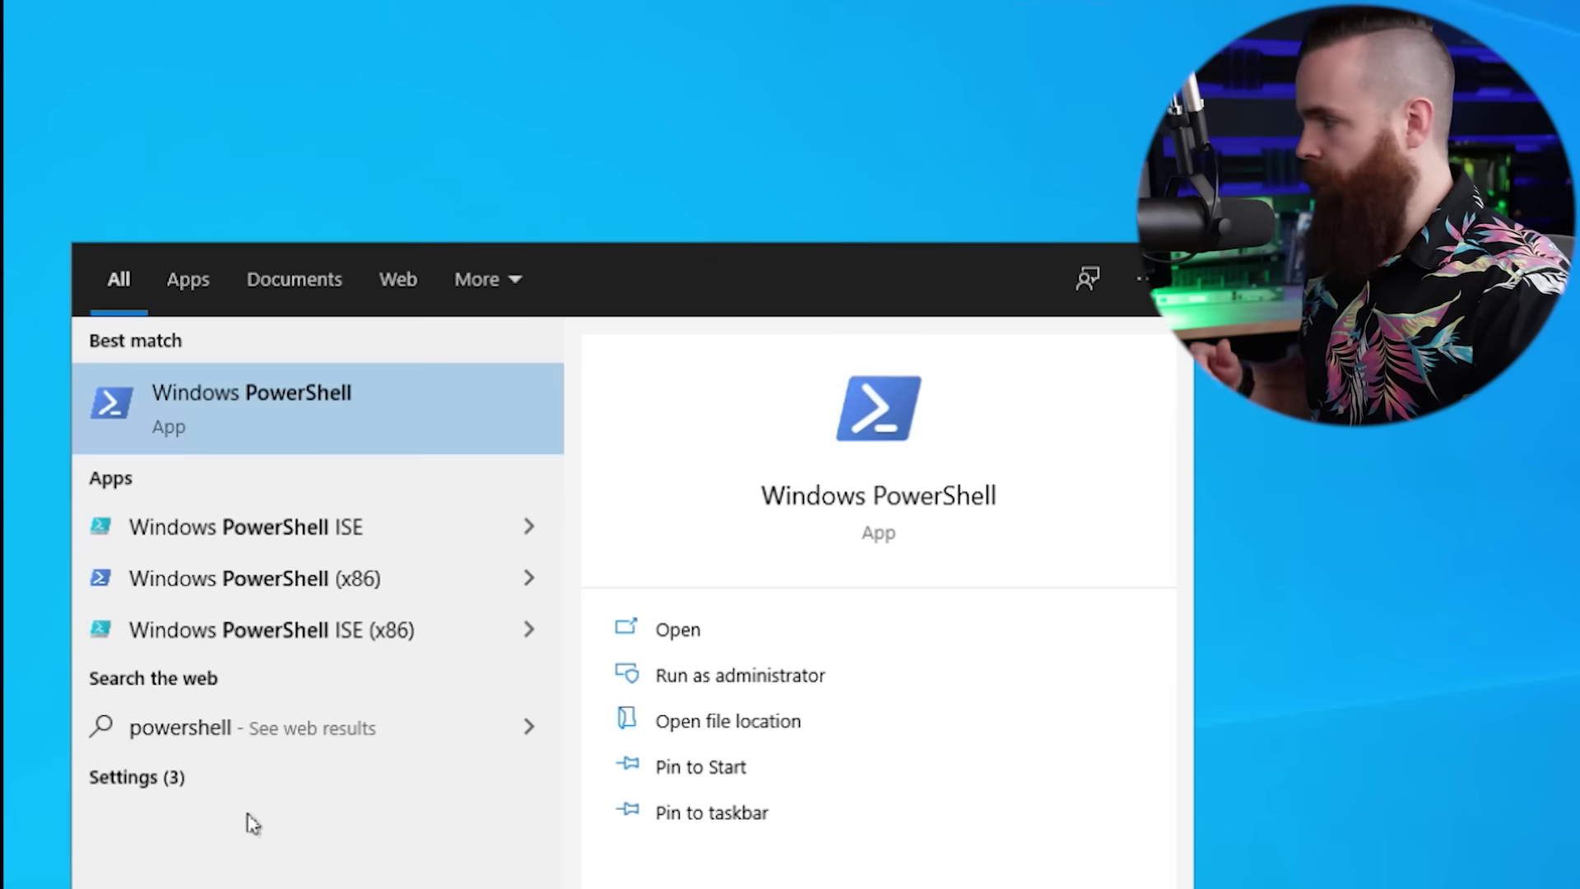
right_click(265, 426)
left_click(398, 451)
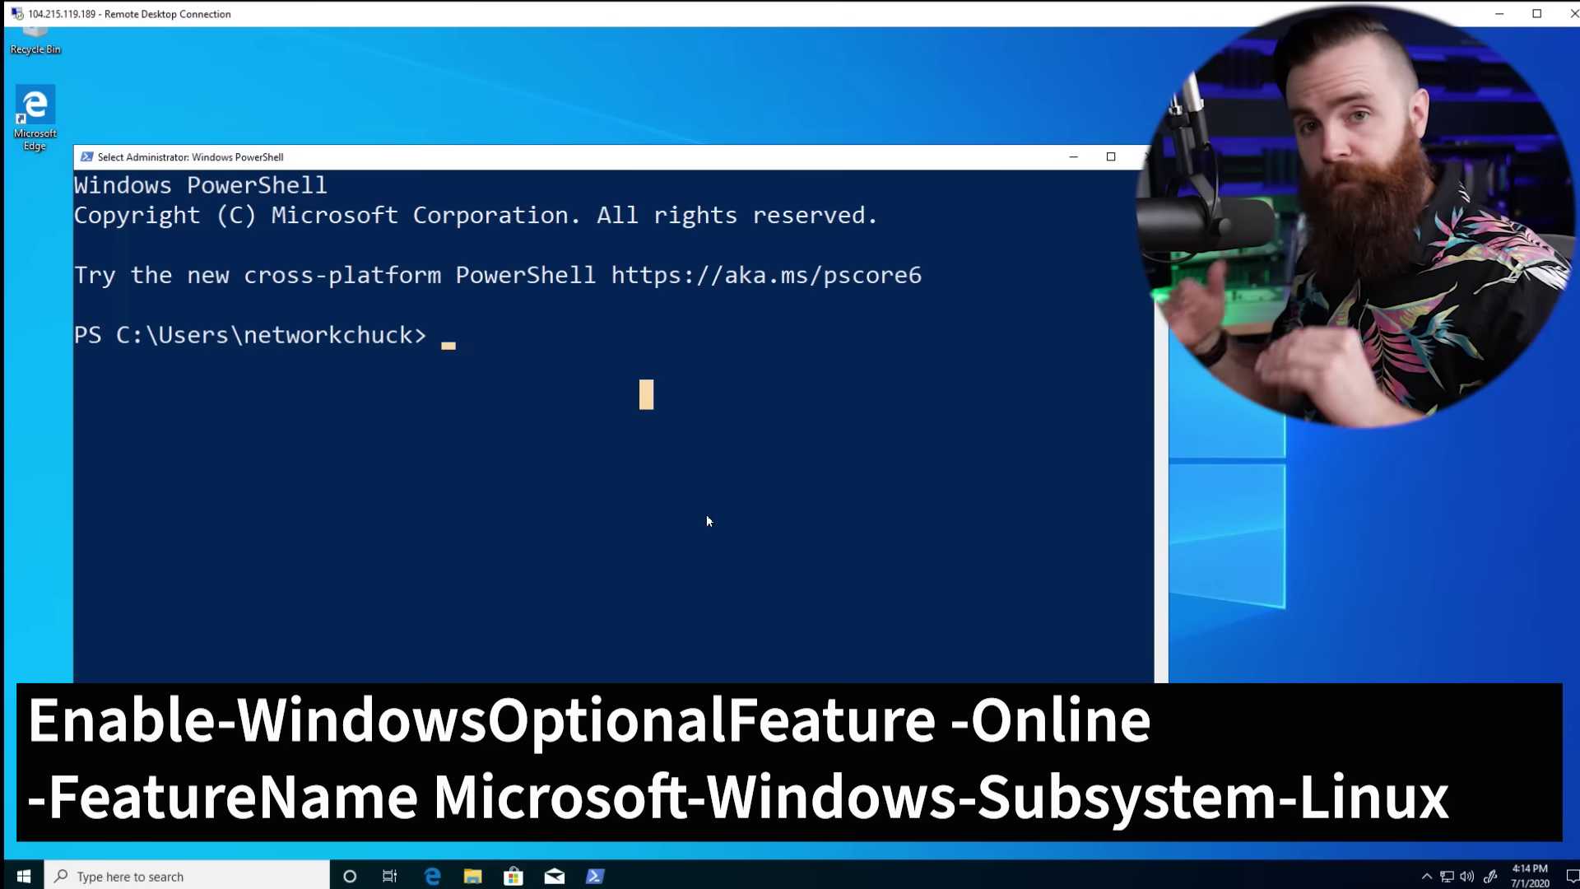
- Run Enable-WindowsOptionalFeature for Microsoft-Windows-Subsystem-Linux and answer Y to restart
type("enable-WindowsOptionalFeature -online -FeatureName Microsoft-Windows-Subsystem-Linux")
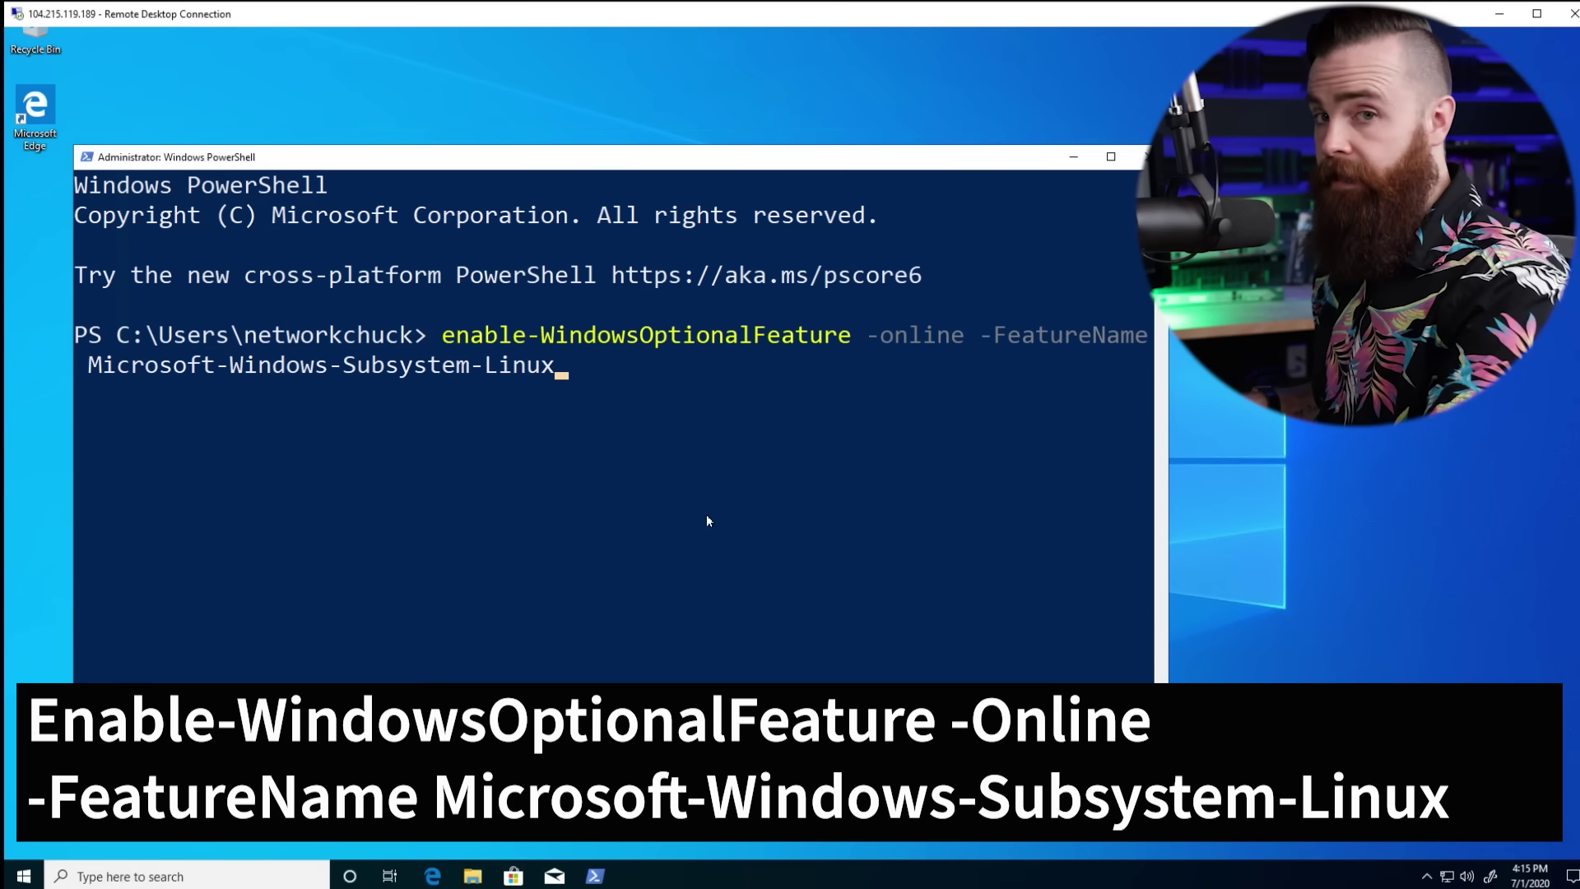
key("Return")
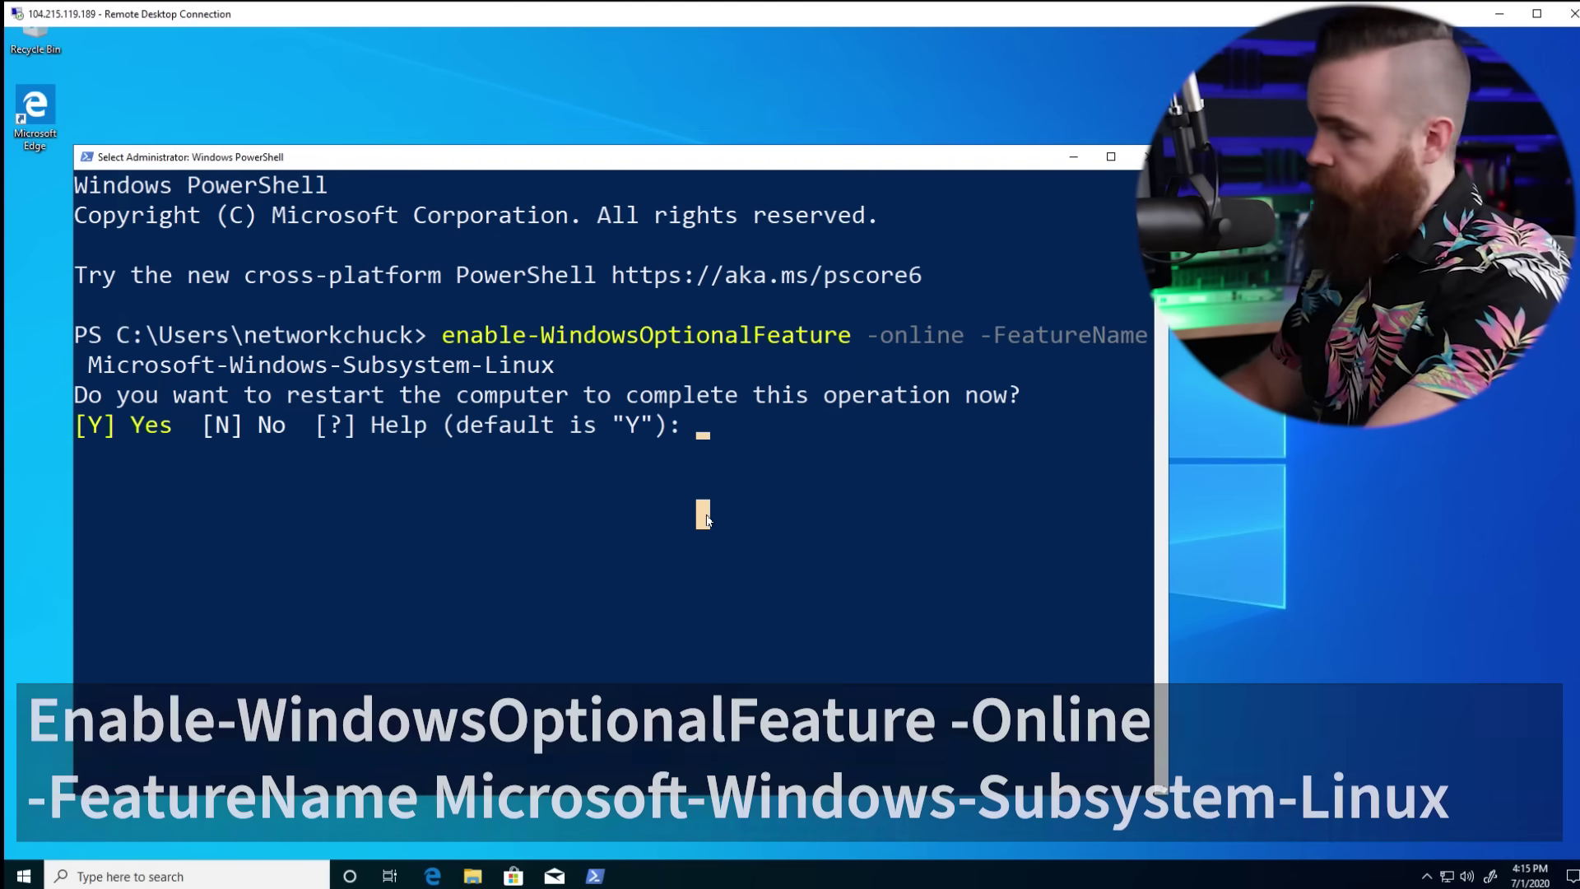
type("Y")
key("Return")
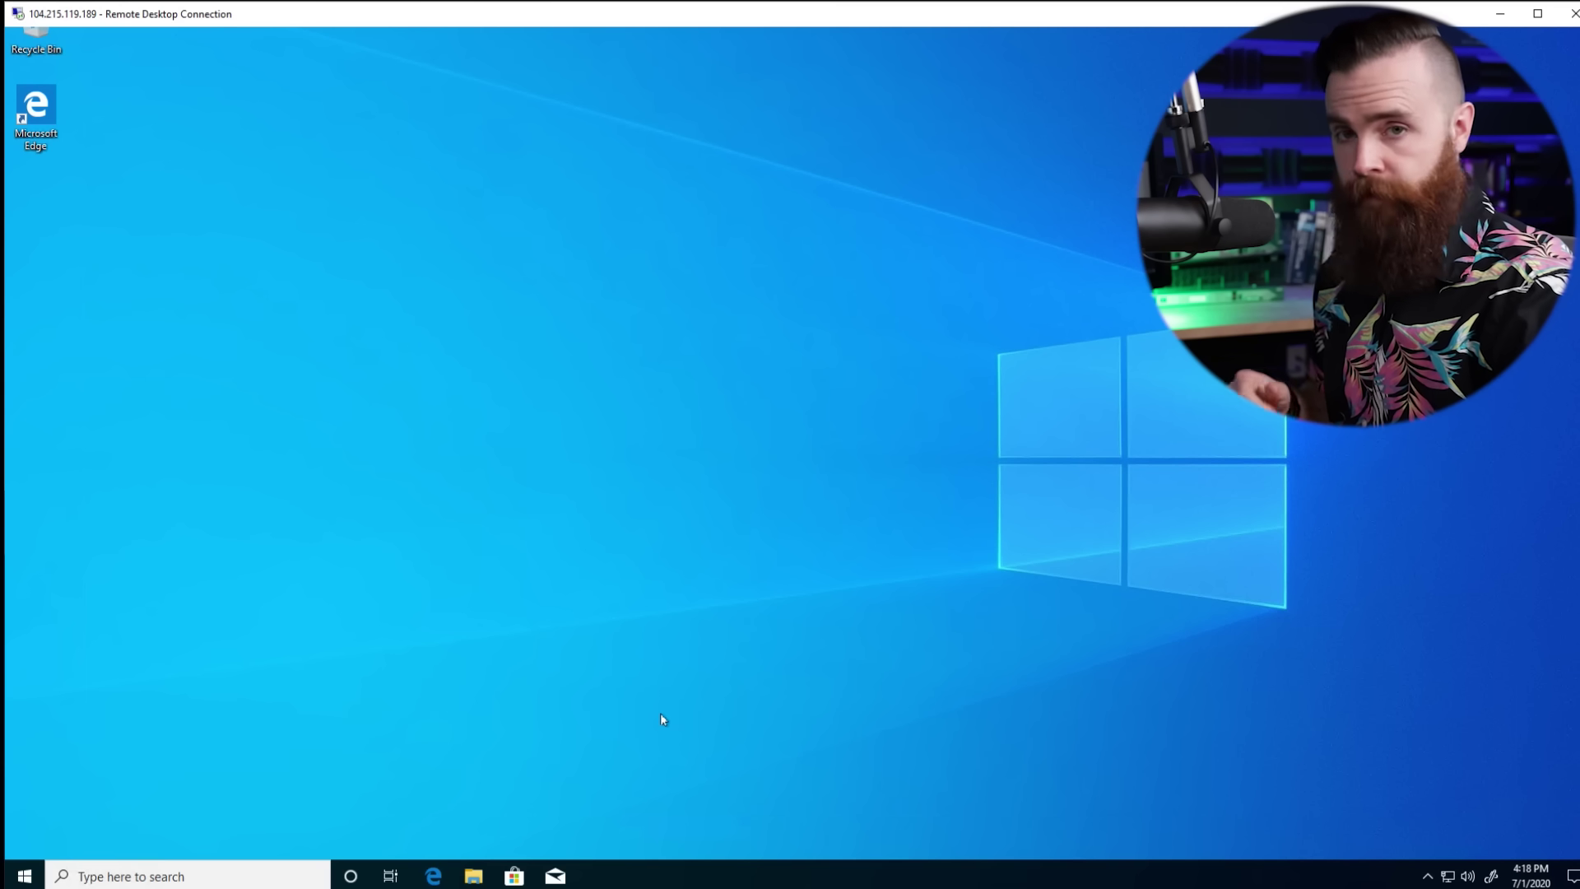
- Launch Windows PowerShell as administrator again from Start search
left_click(24, 876)
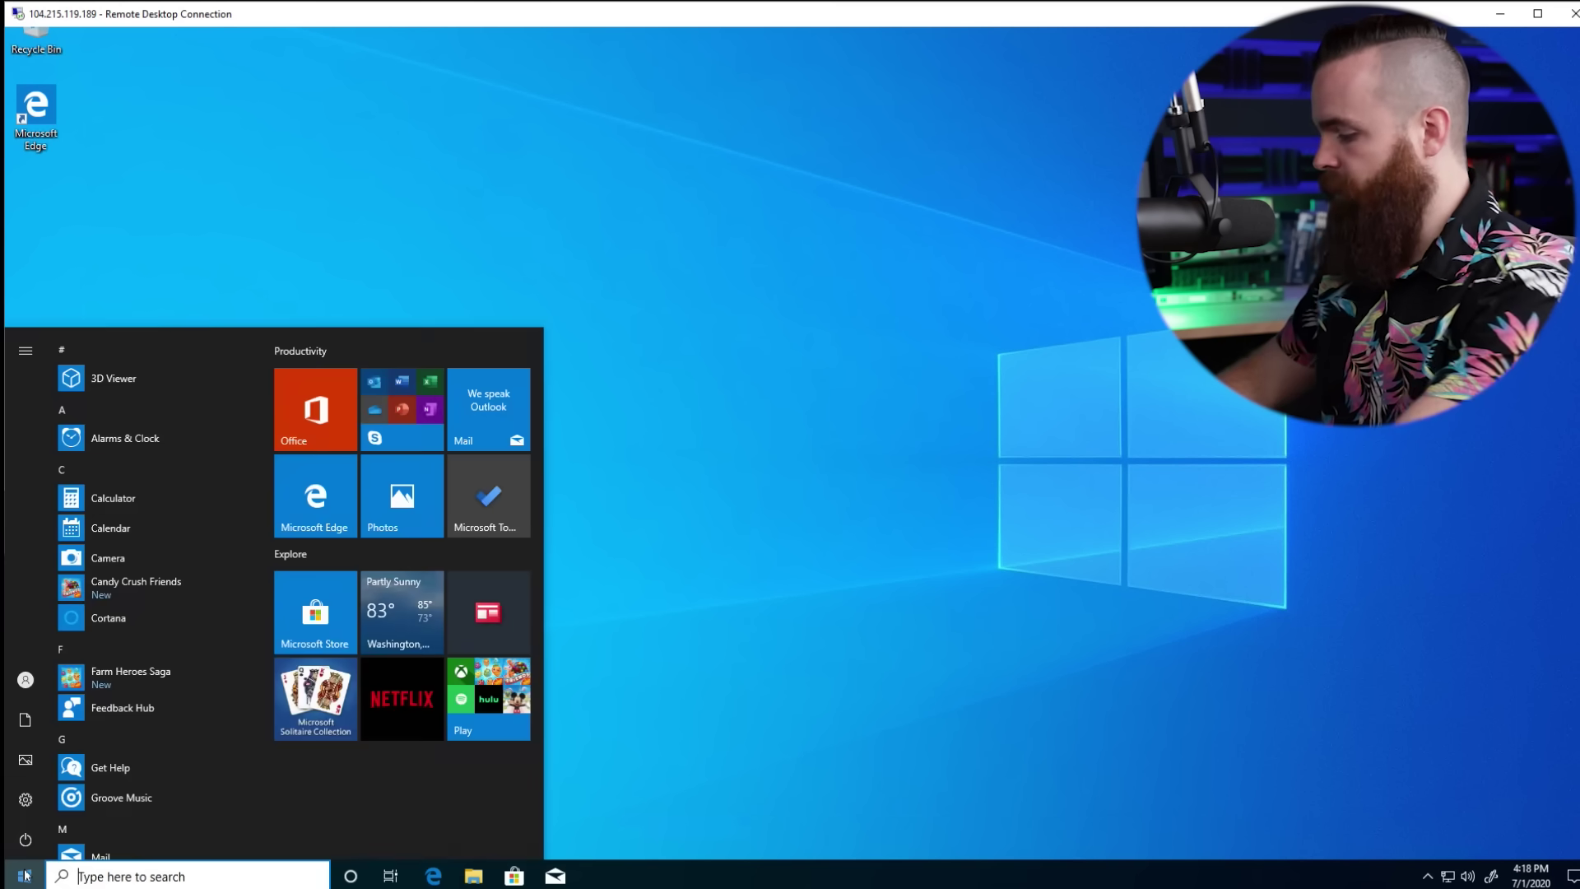
type("power")
right_click(232, 406)
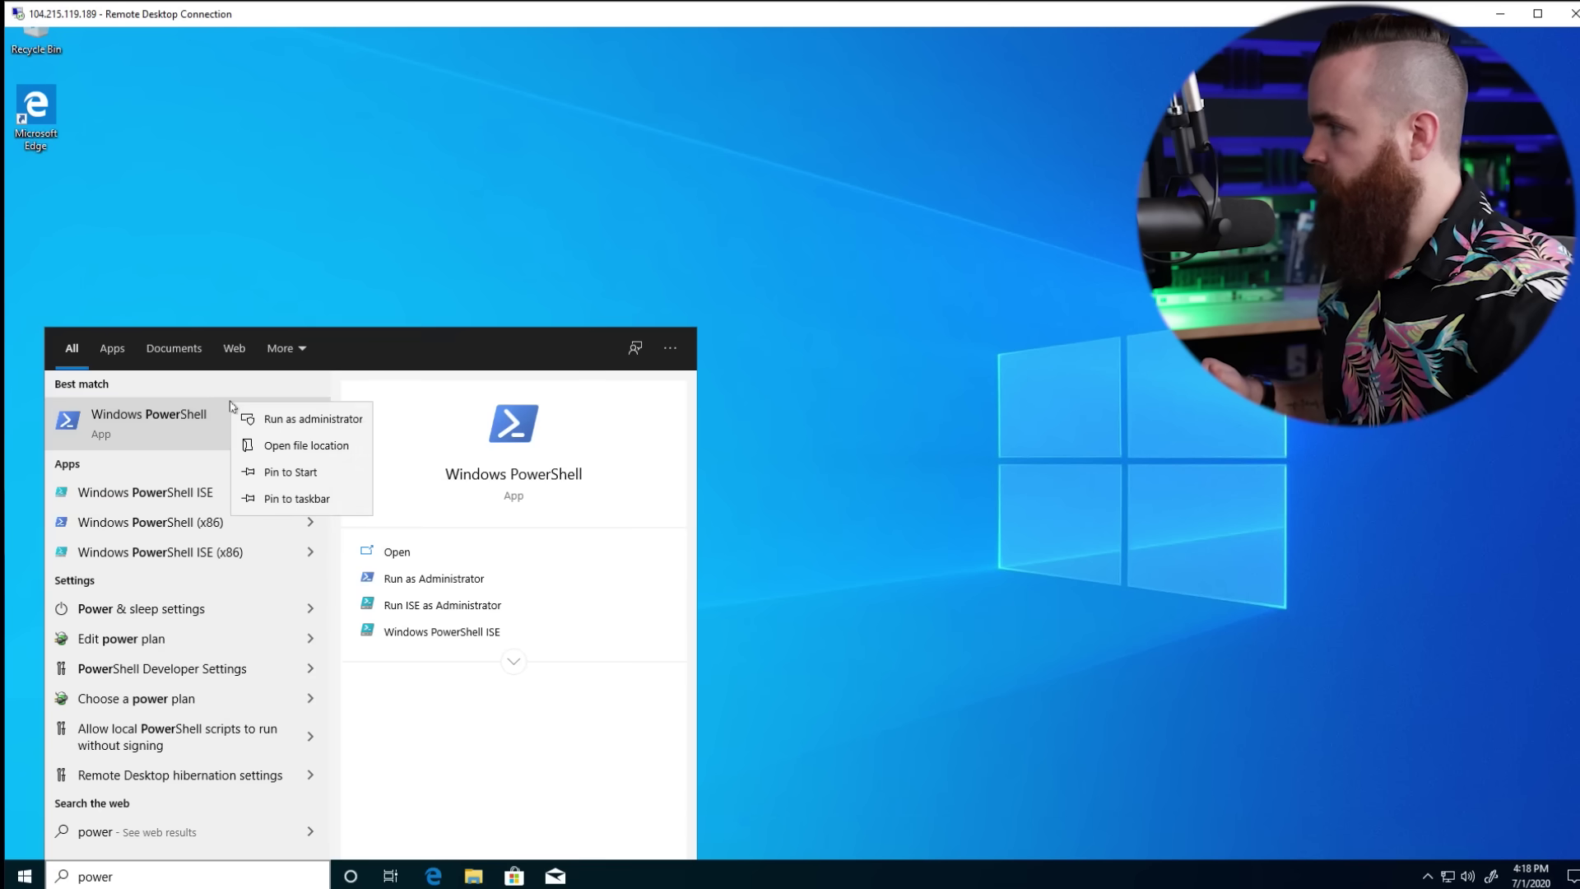
left_click(316, 416)
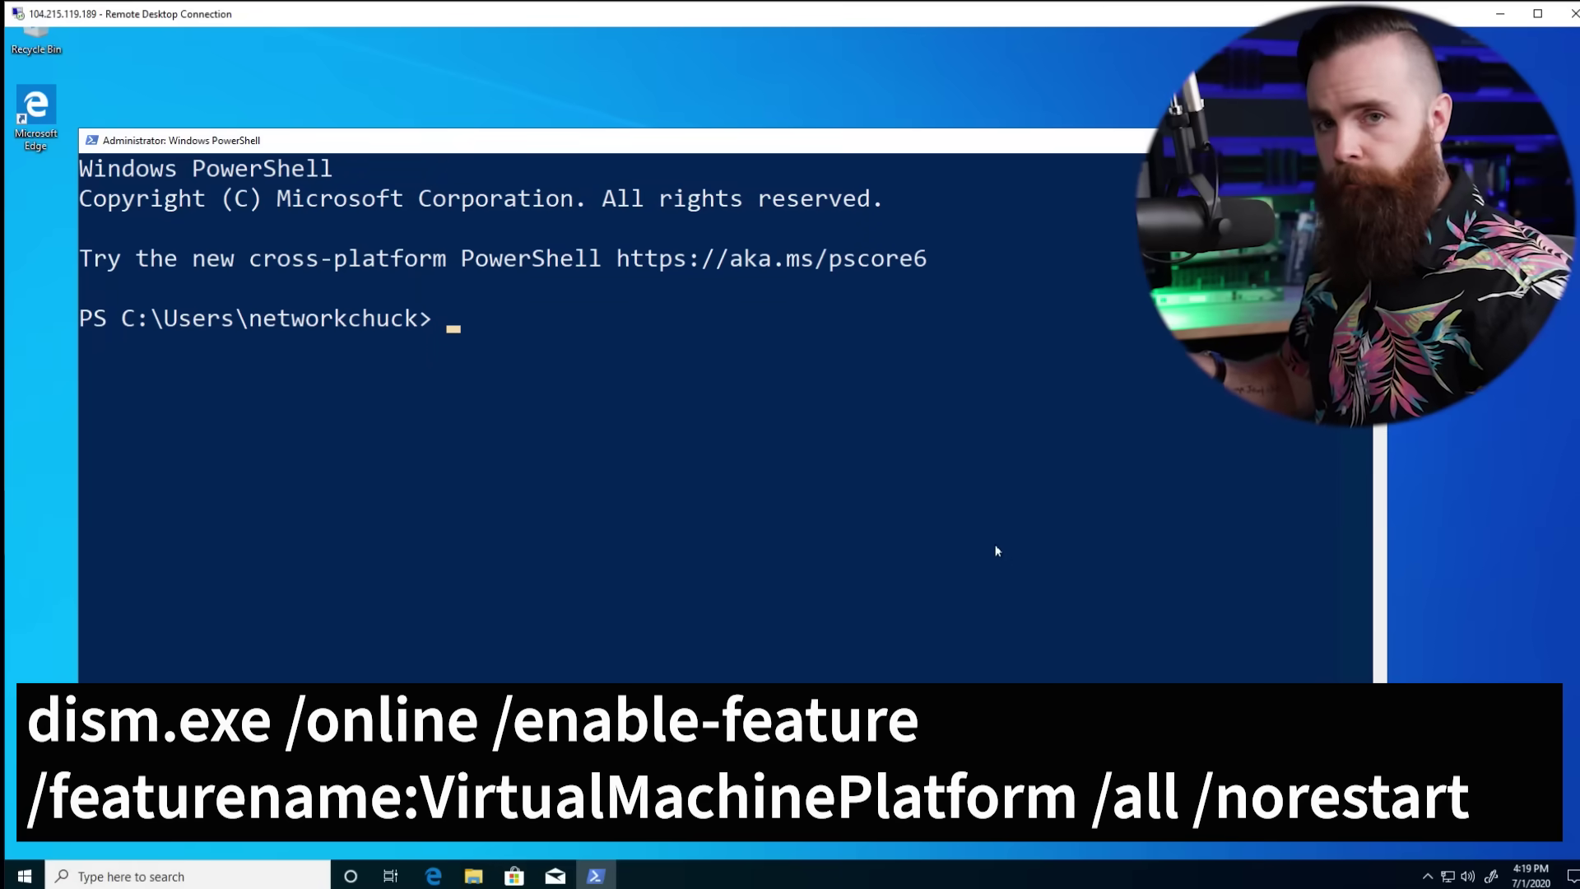
- Run the dism /enable-feature commands for VirtualMachinePlatform and Microsoft-Windows-Subsystem-Linux
type("dism.exe /online /enable-feature /featurename:VirtualMachinePlatform /all /norestart")
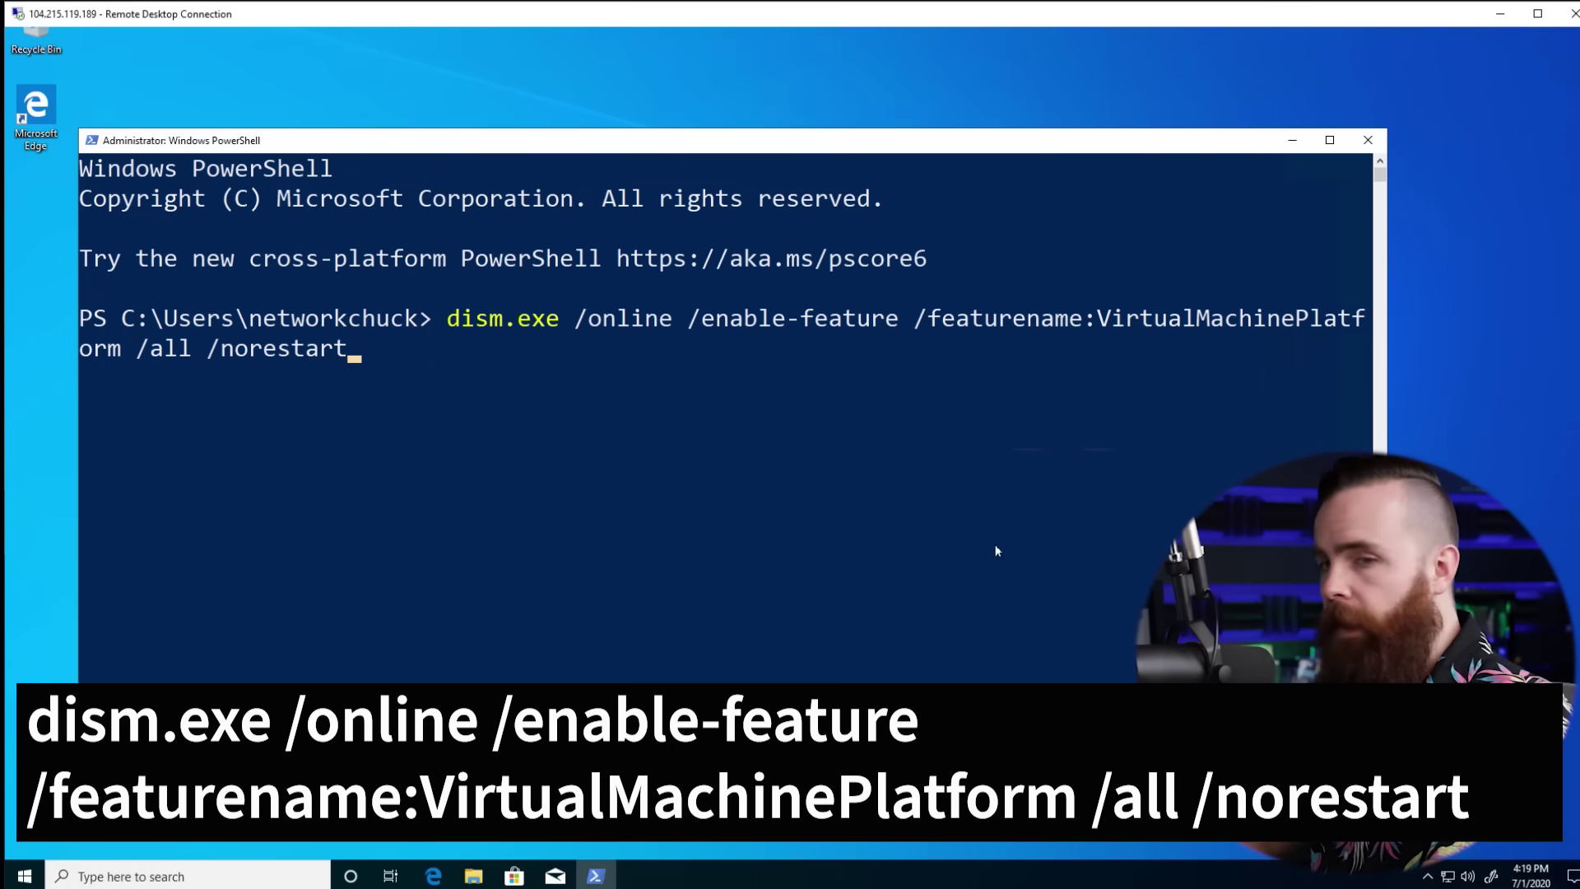
key("Return")
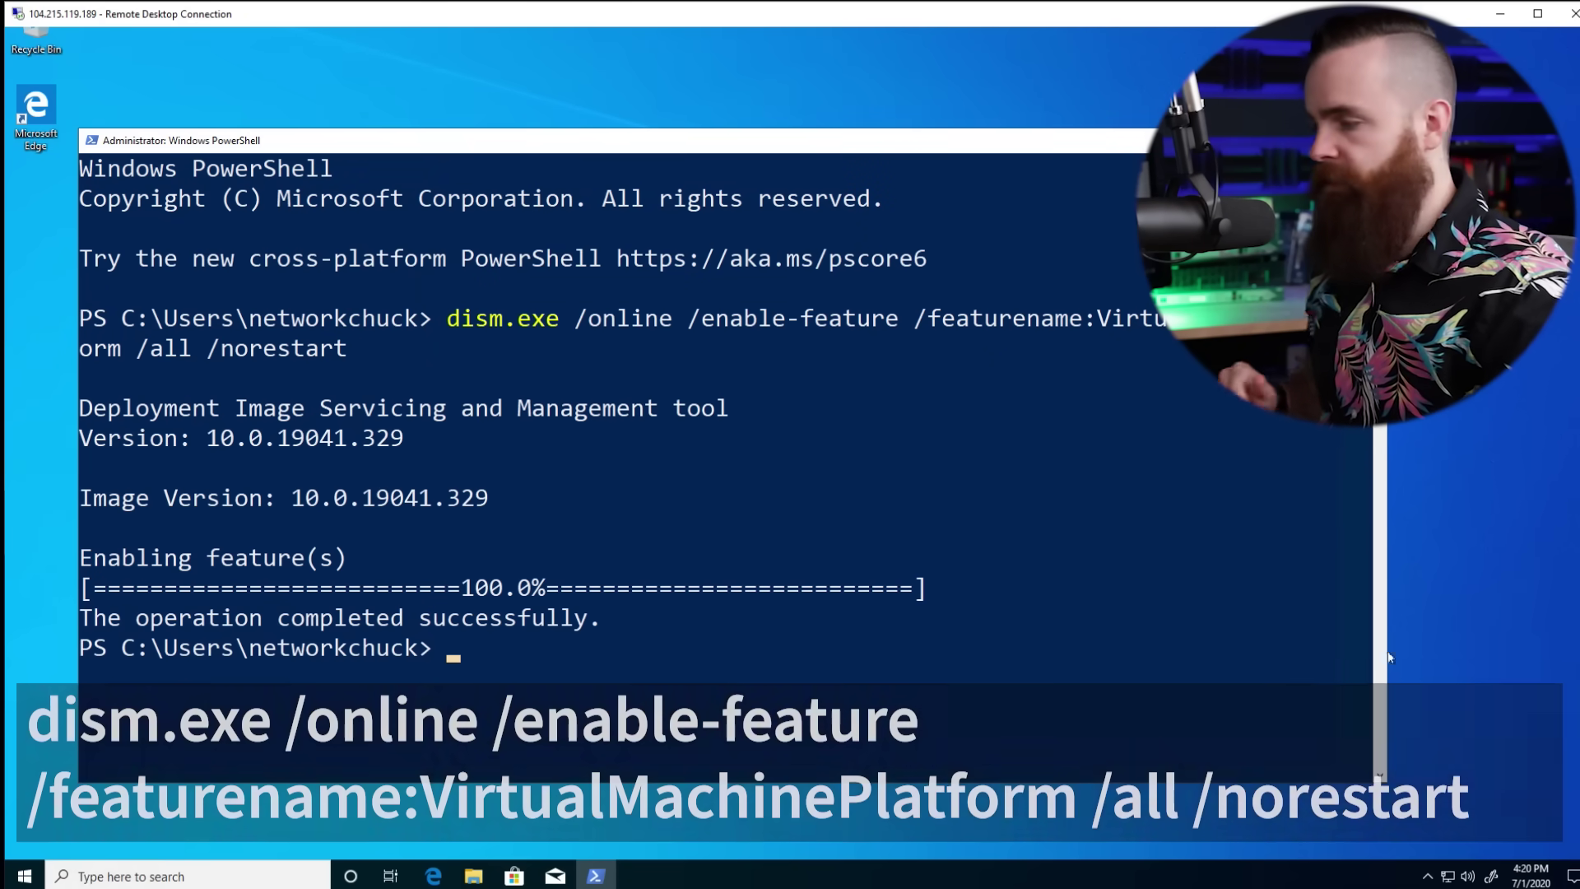
left_click(1132, 647)
type("dism.exe /online /enable-feature /featurename:Microsoft-Windows-Subsystem-Linux /all /norestart")
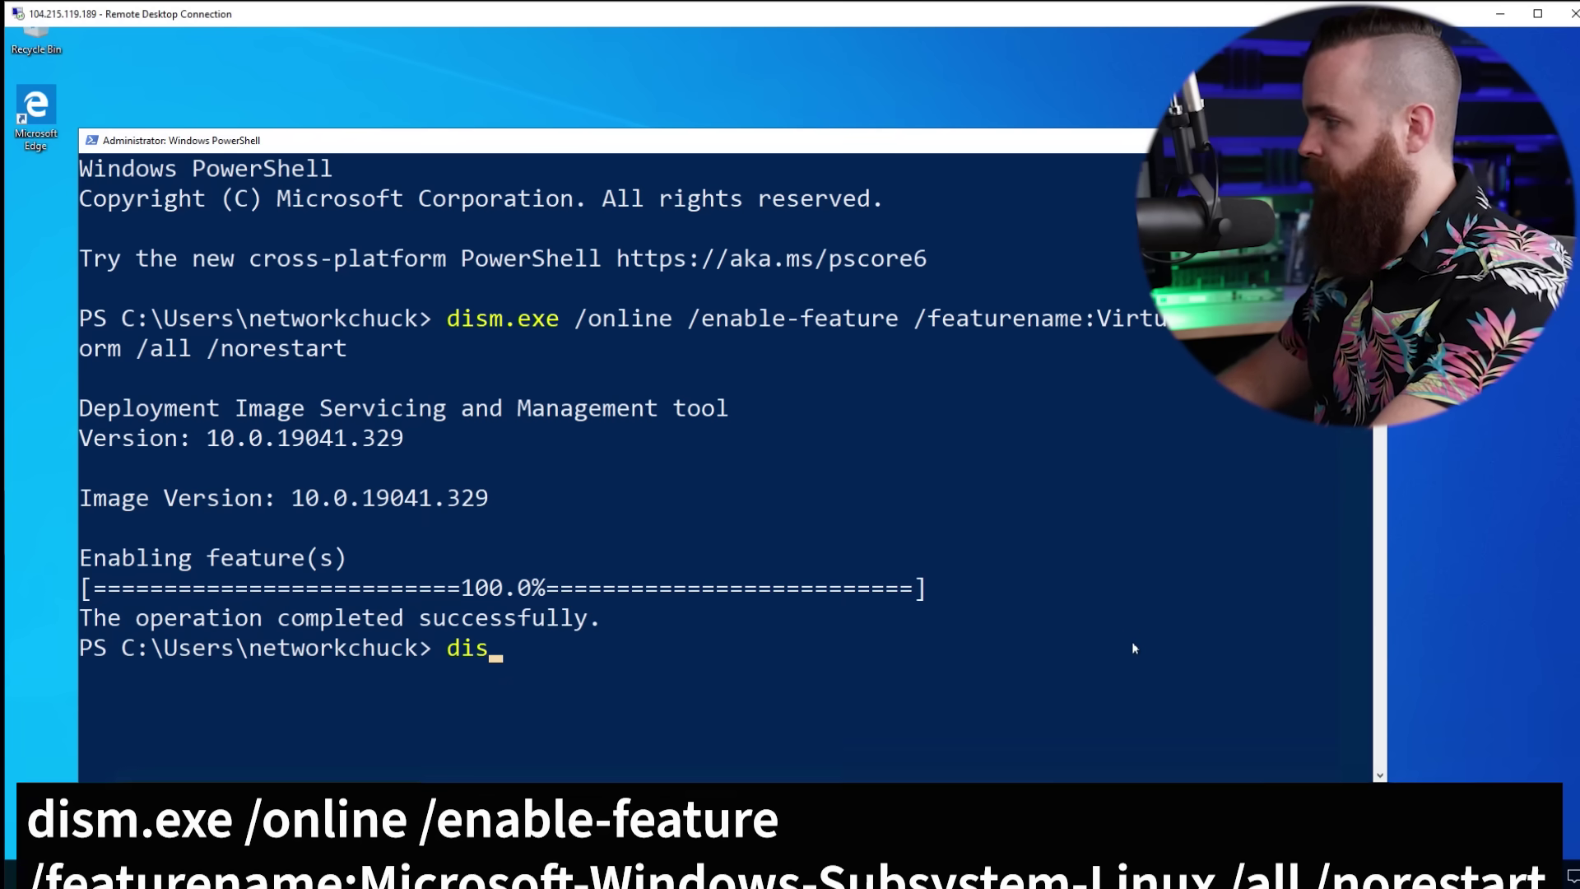
key("Return")
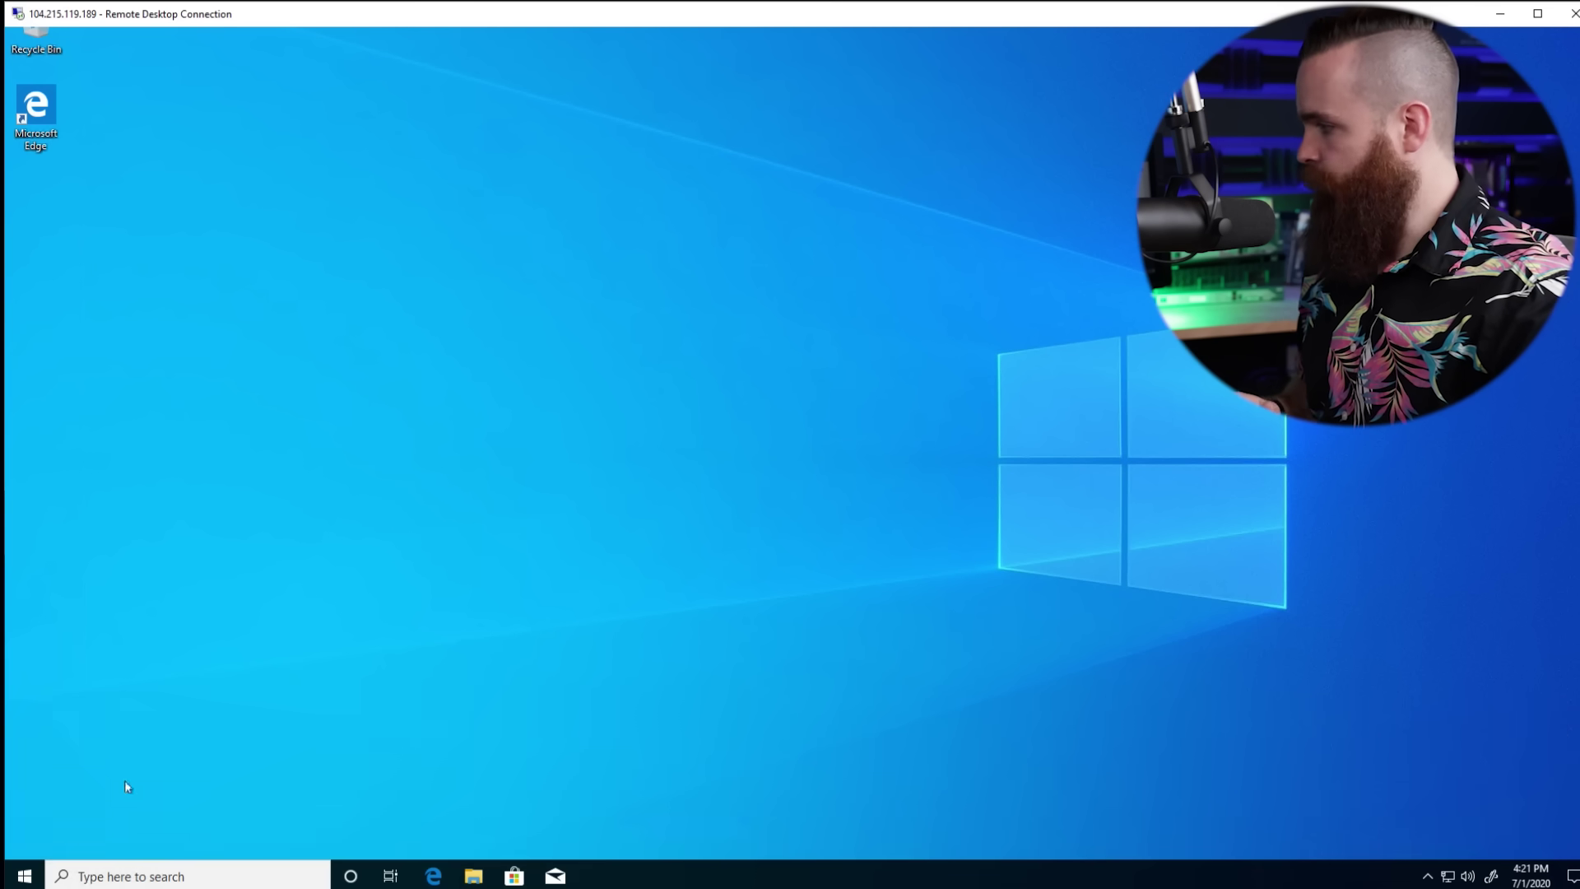
- Restart Windows from the Start menu's Power options
left_click(24, 876)
left_click(25, 839)
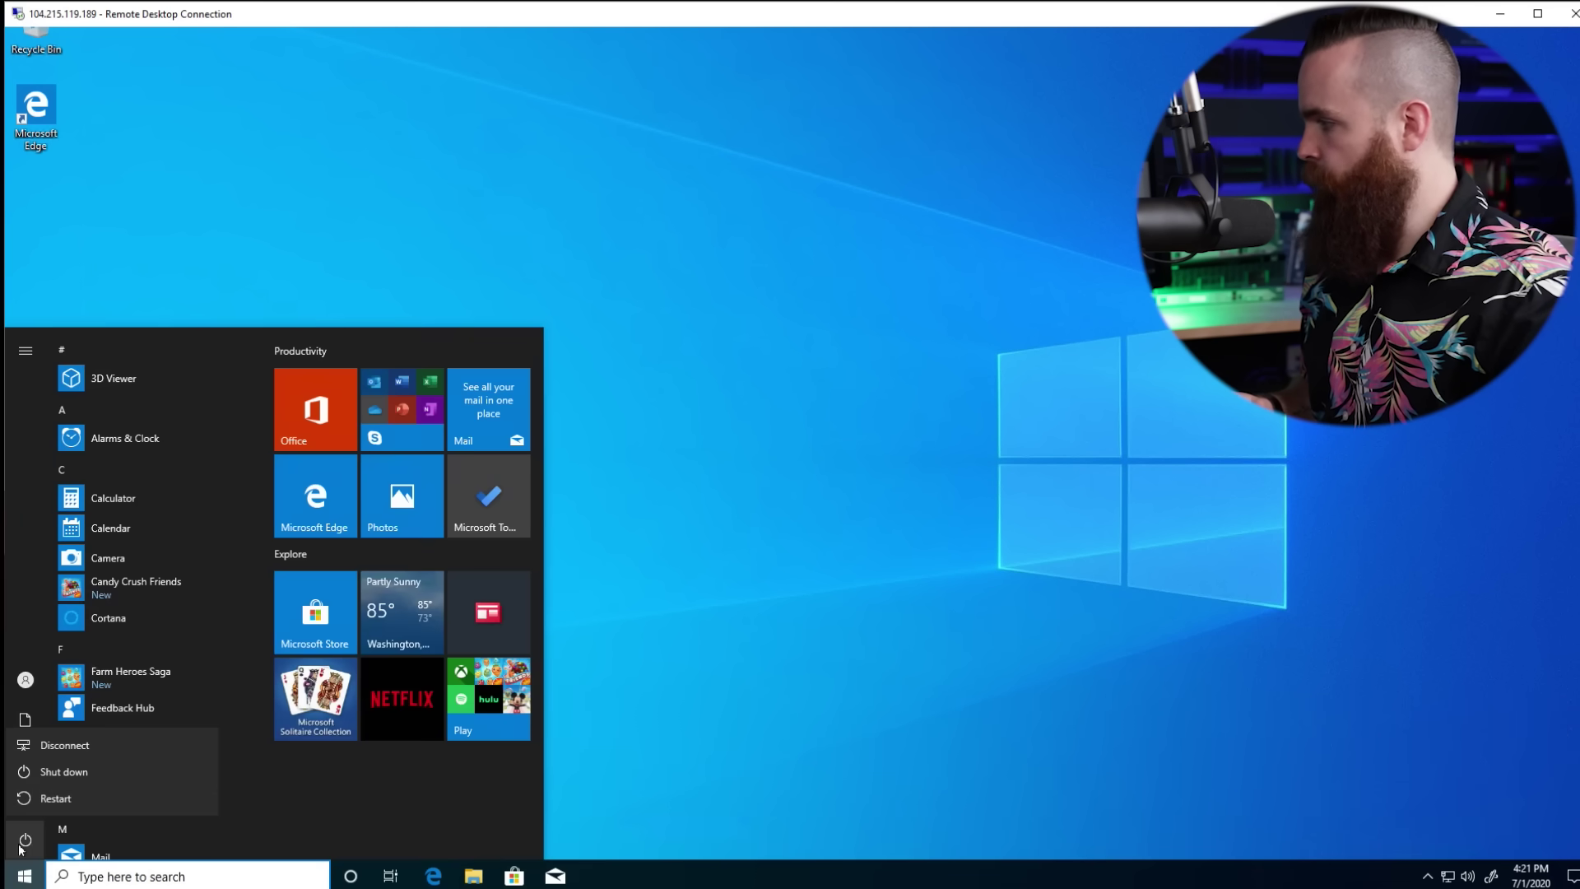
left_click(63, 799)
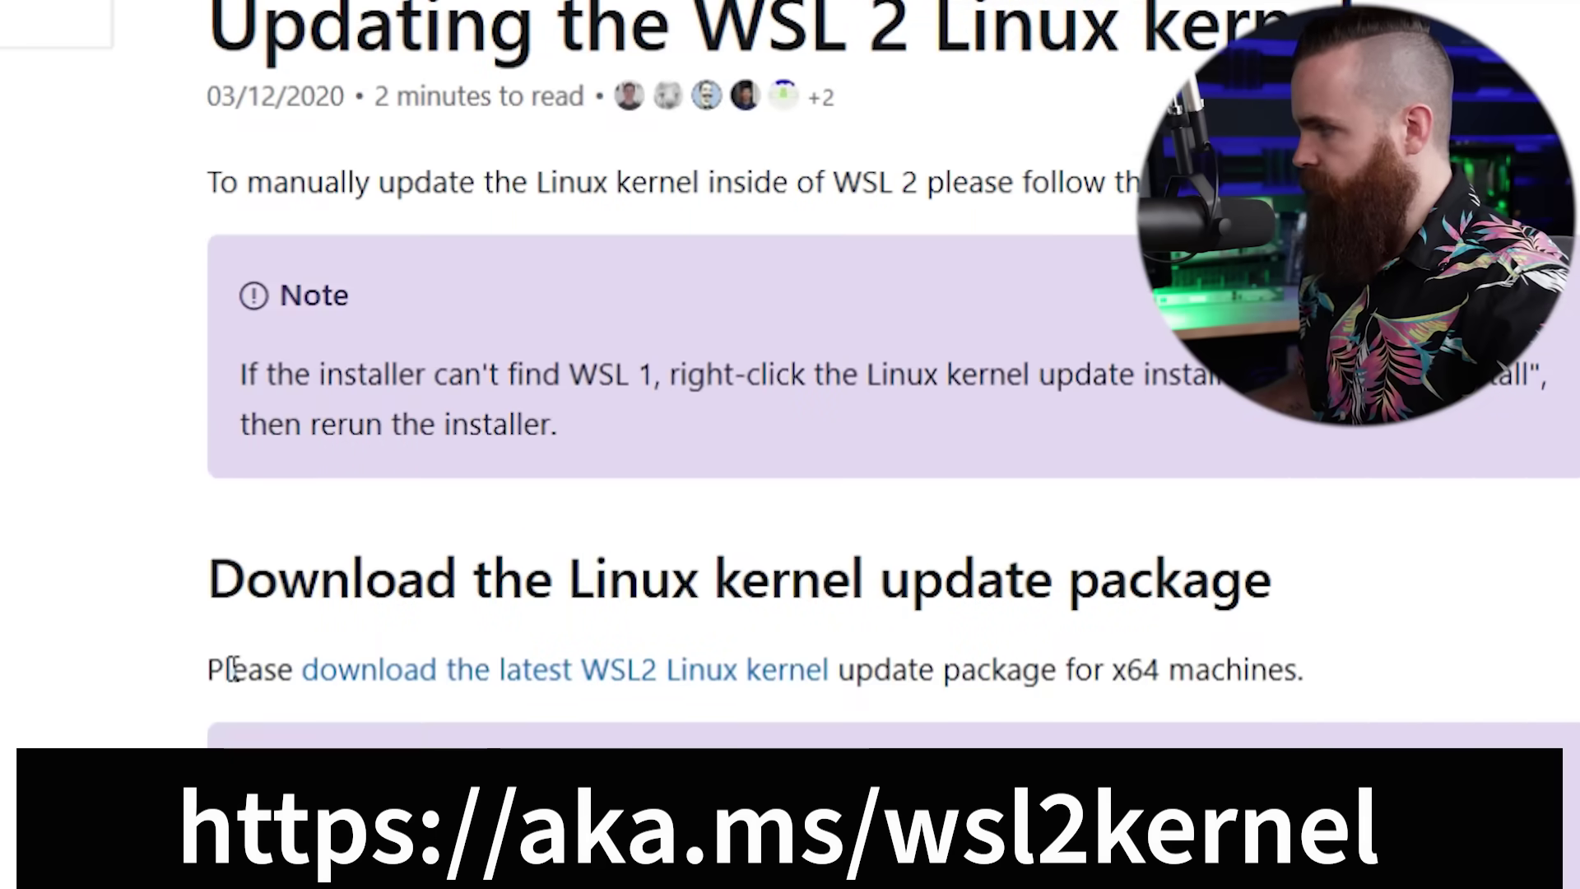
- Download the latest WSL2 Linux kernel update package and run its installer through to Finish
left_click_drag(494, 566, 536, 566)
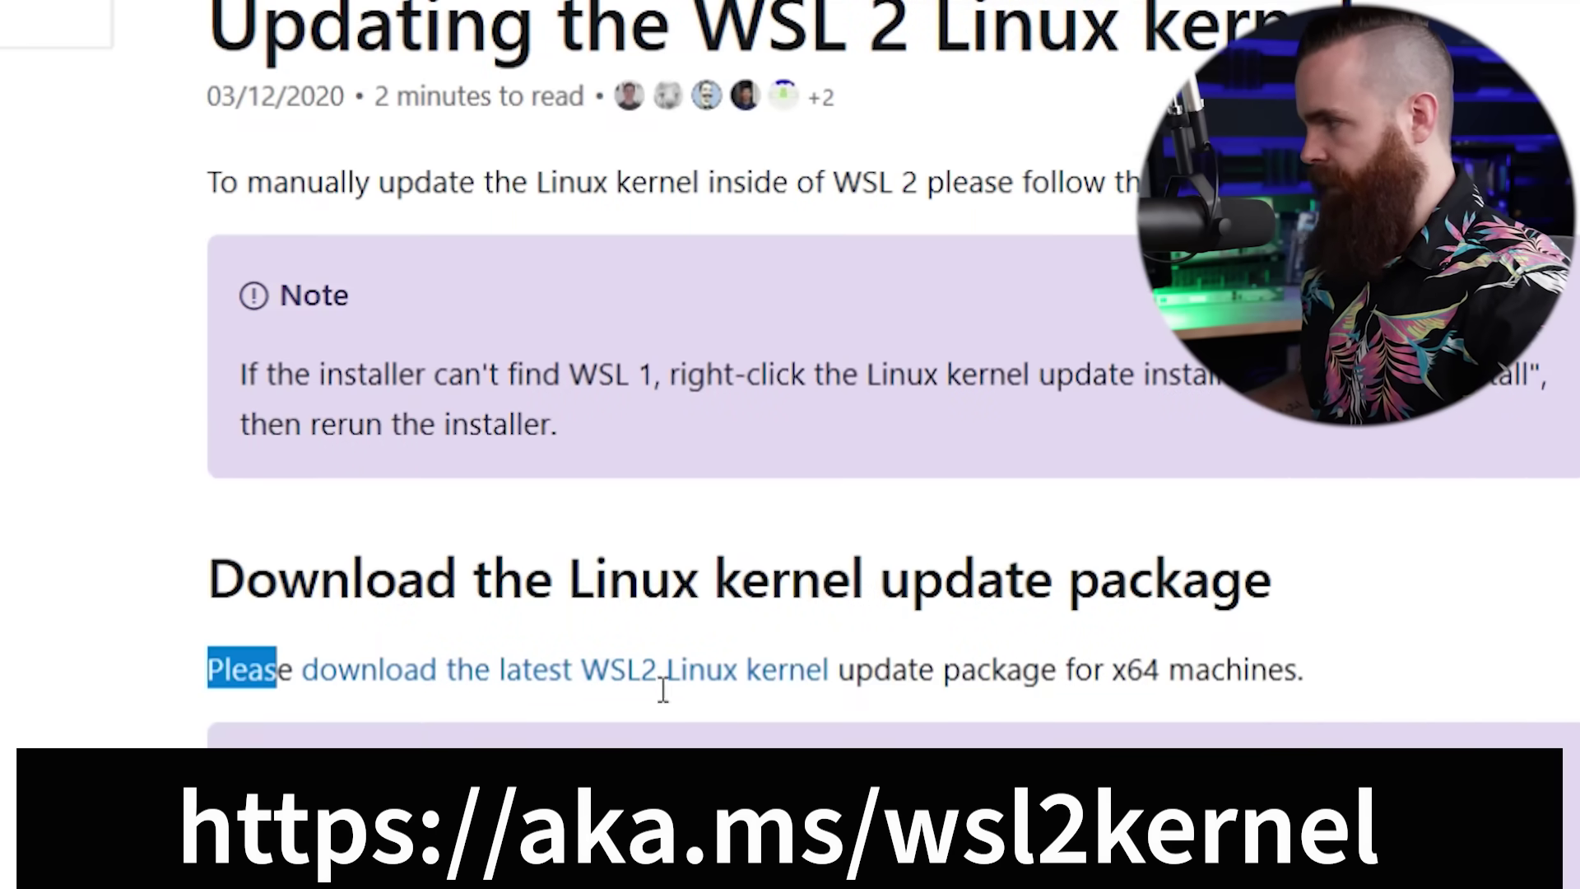
left_click(637, 681)
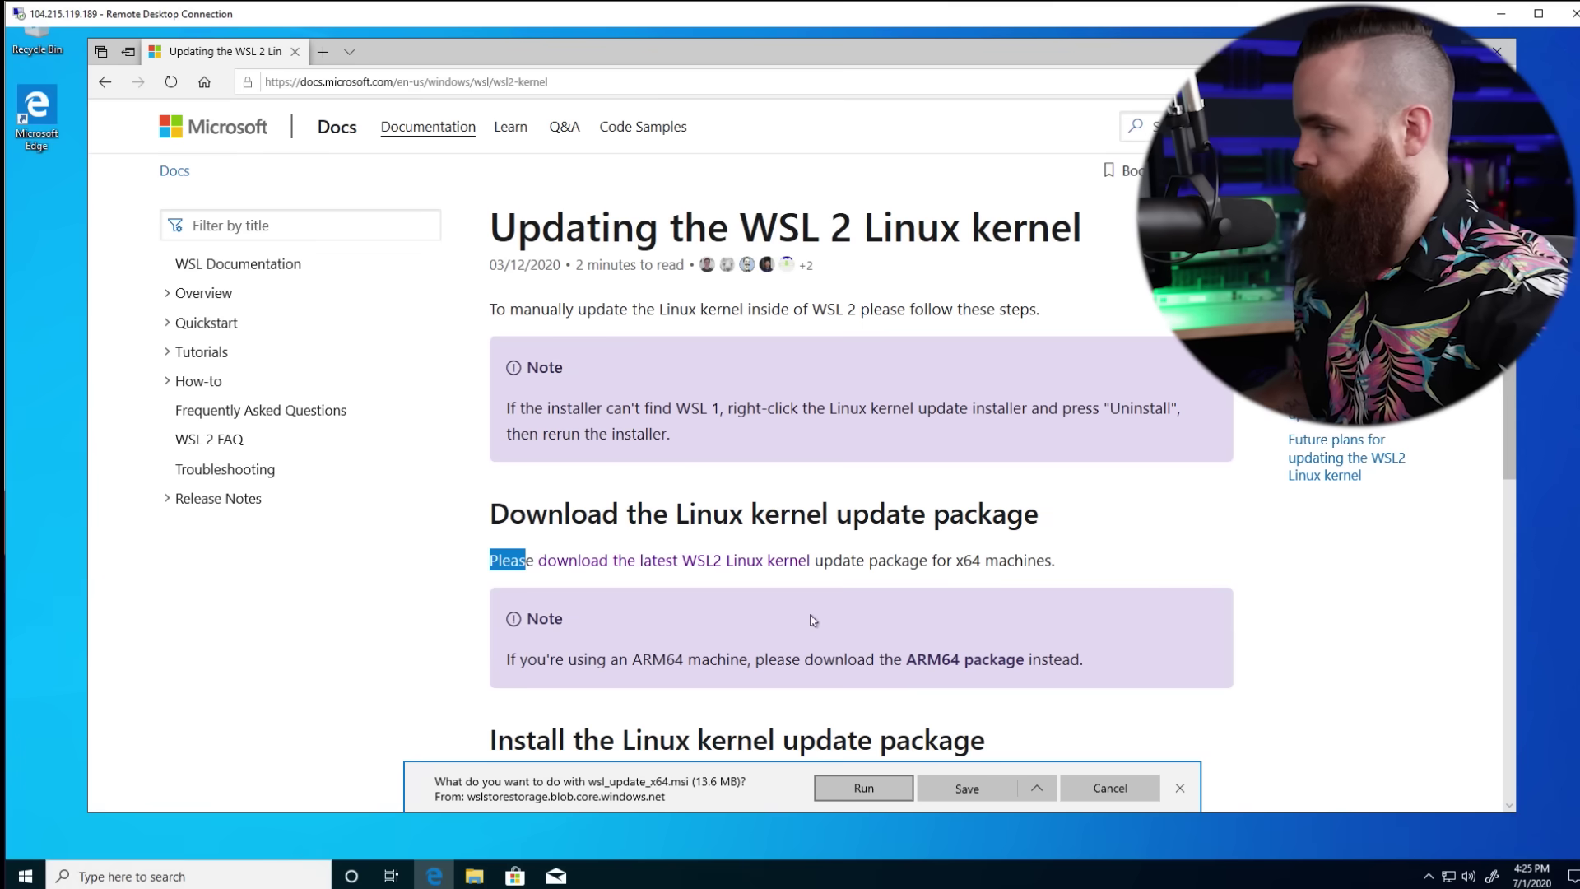
left_click(1004, 790)
left_click(979, 685)
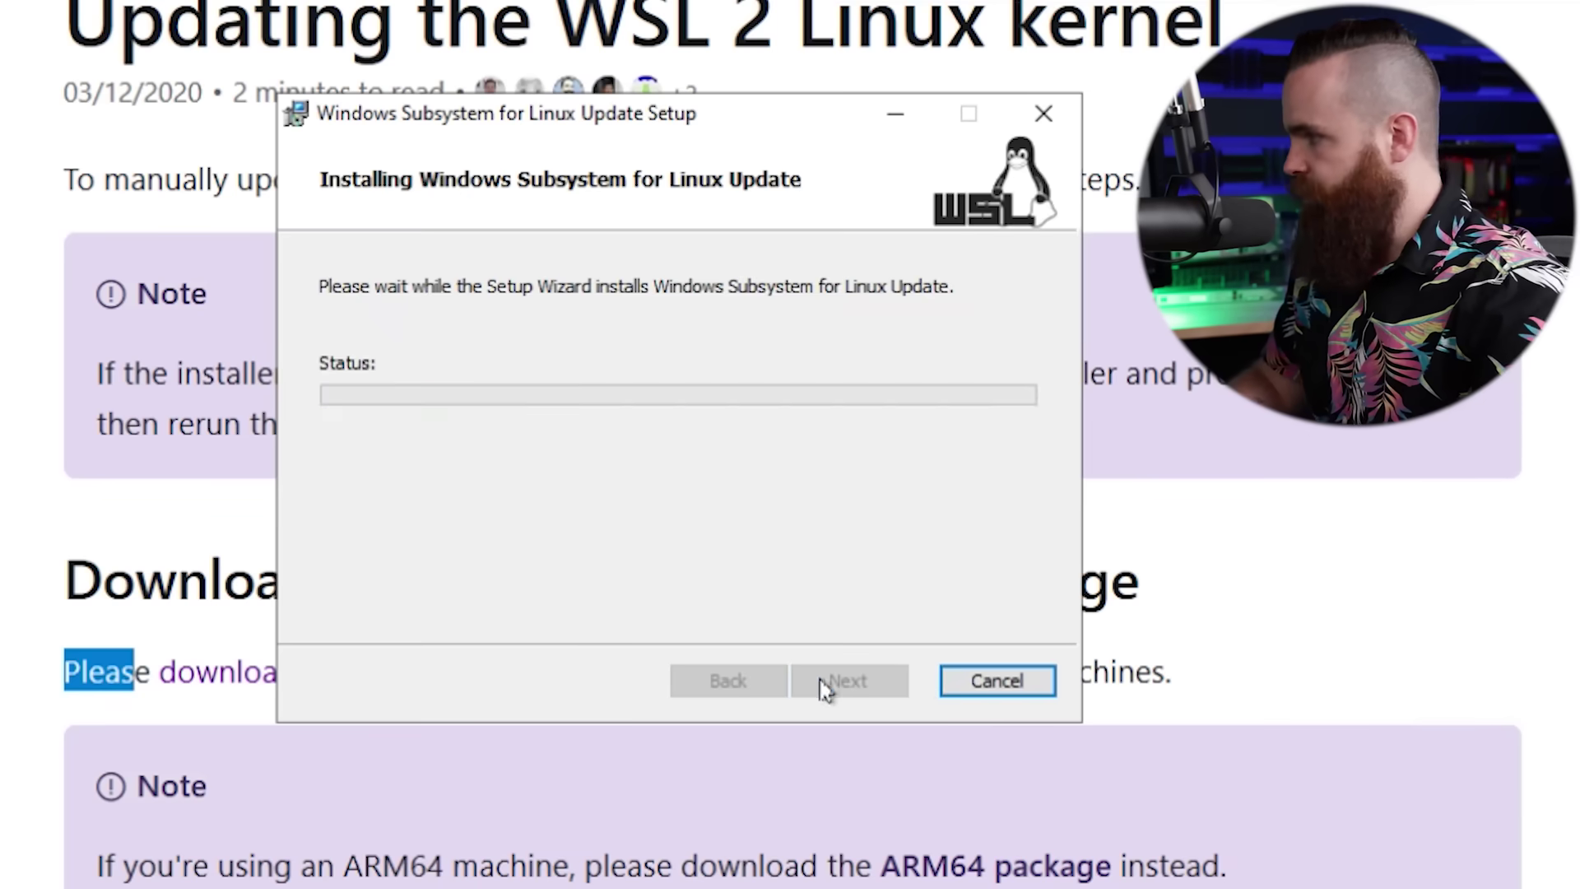
left_click(848, 681)
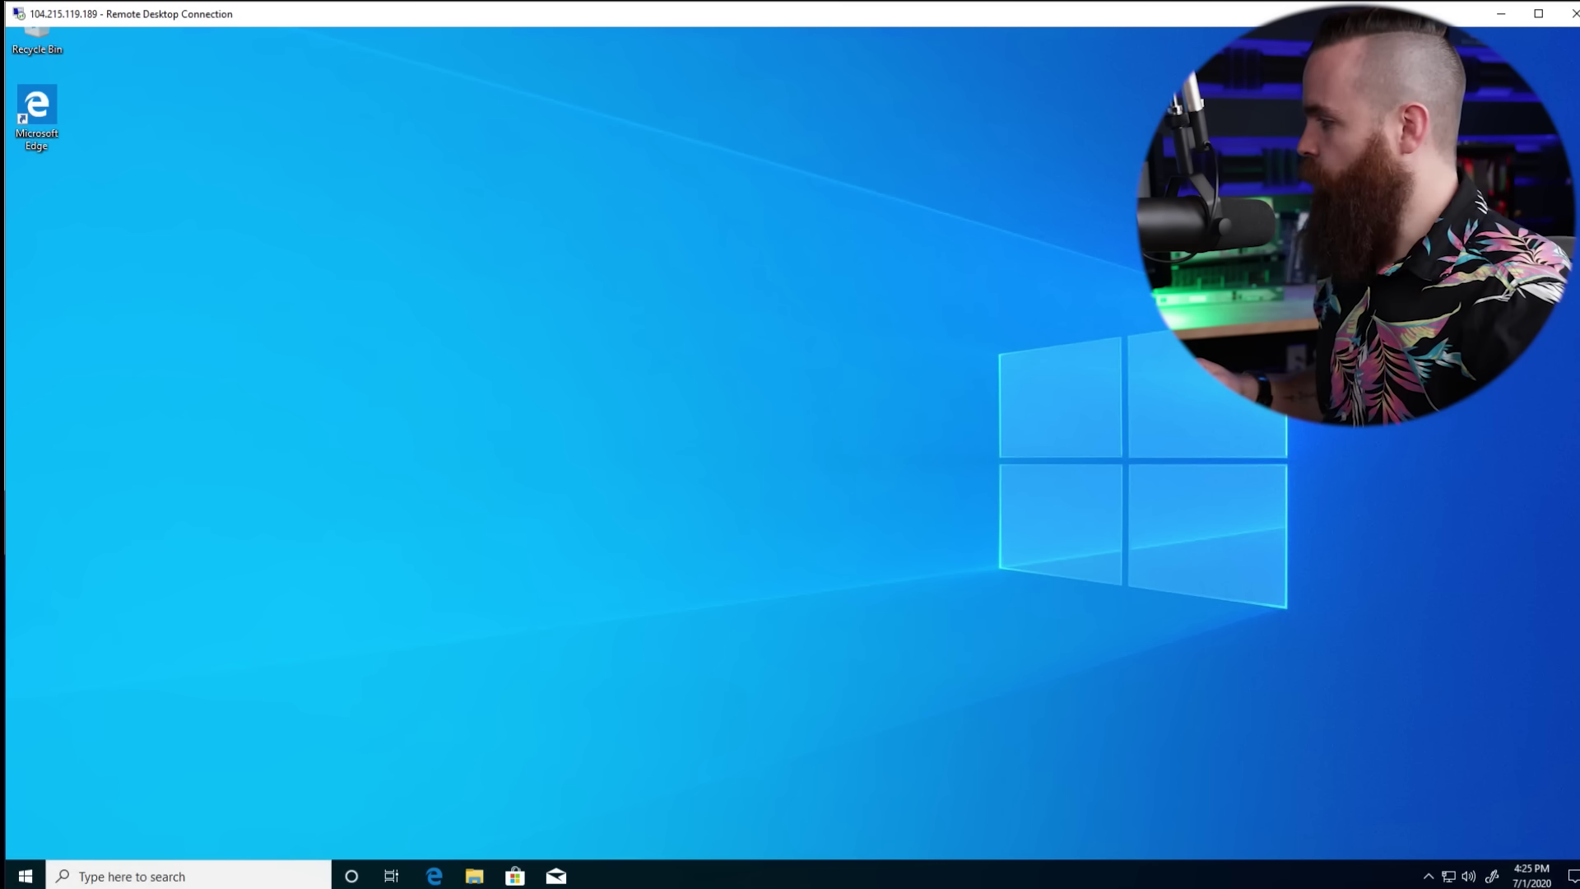
- Launch Windows PowerShell as administrator from a 'power' Start search
left_click(25, 876)
type("power")
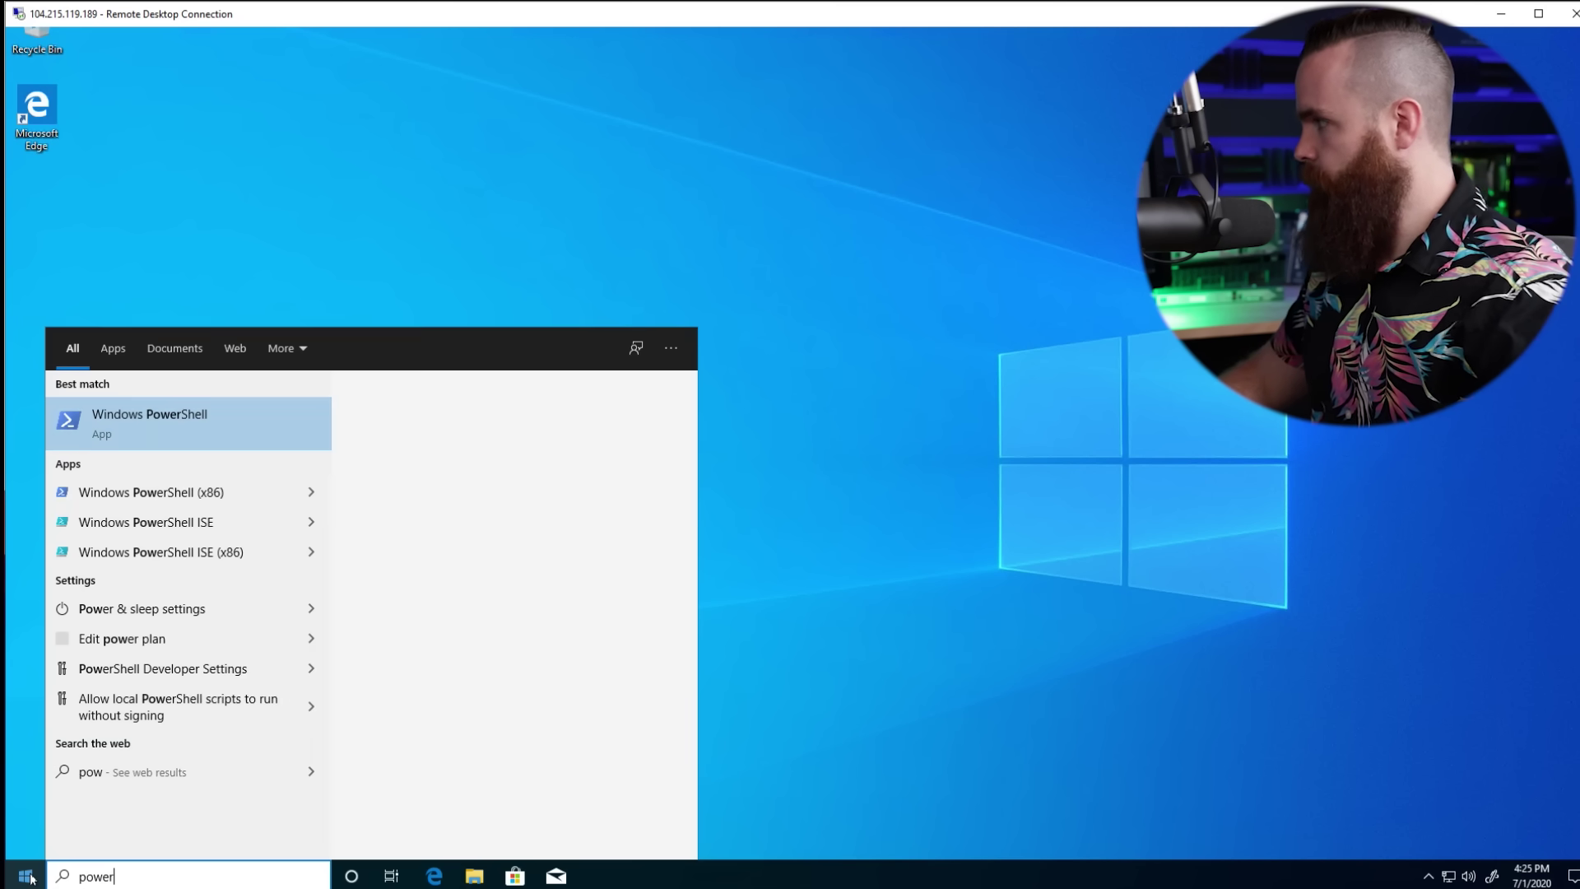
right_click(122, 428)
left_click(381, 442)
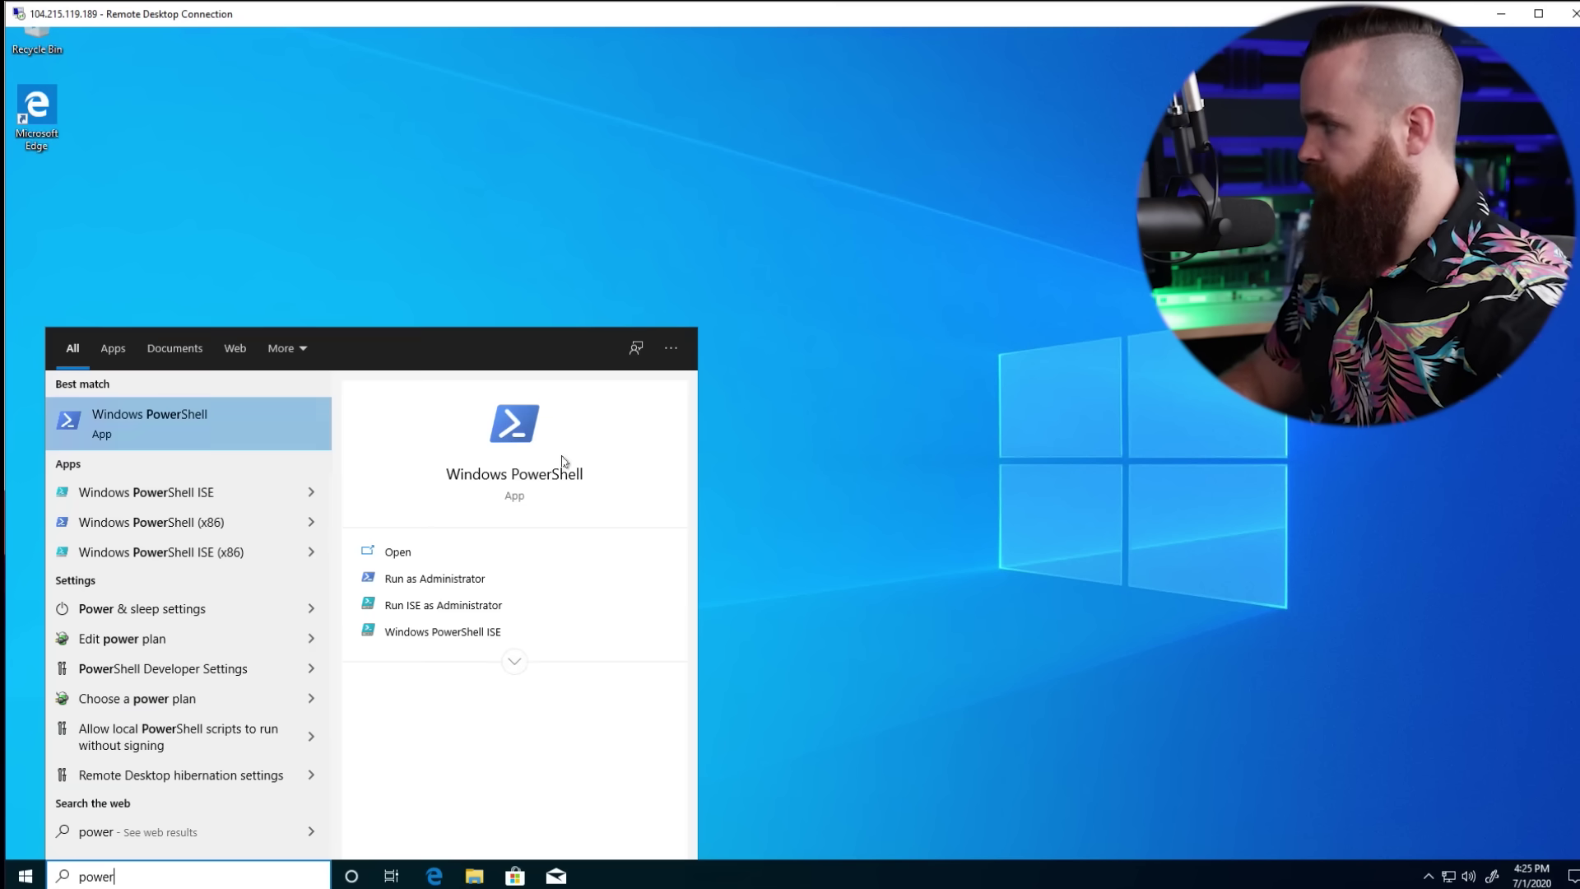
- Run wsl --set-default-version 2 and close the PowerShell window
type("wl")
key("BackSpace")
type("sl --set-default-version 2")
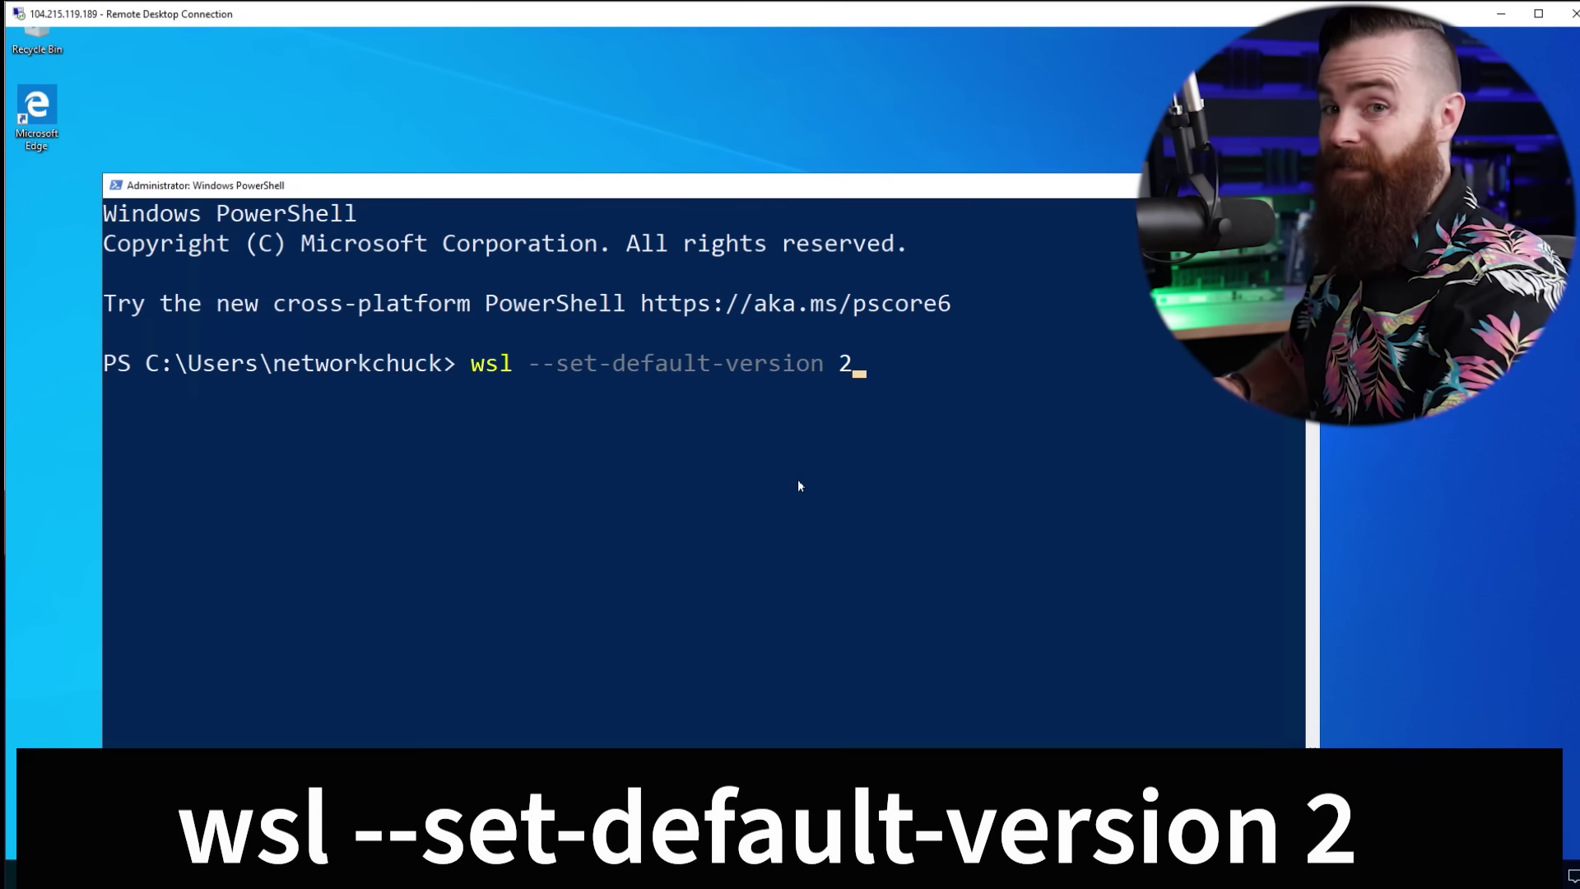
key("Return")
left_click(797, 481)
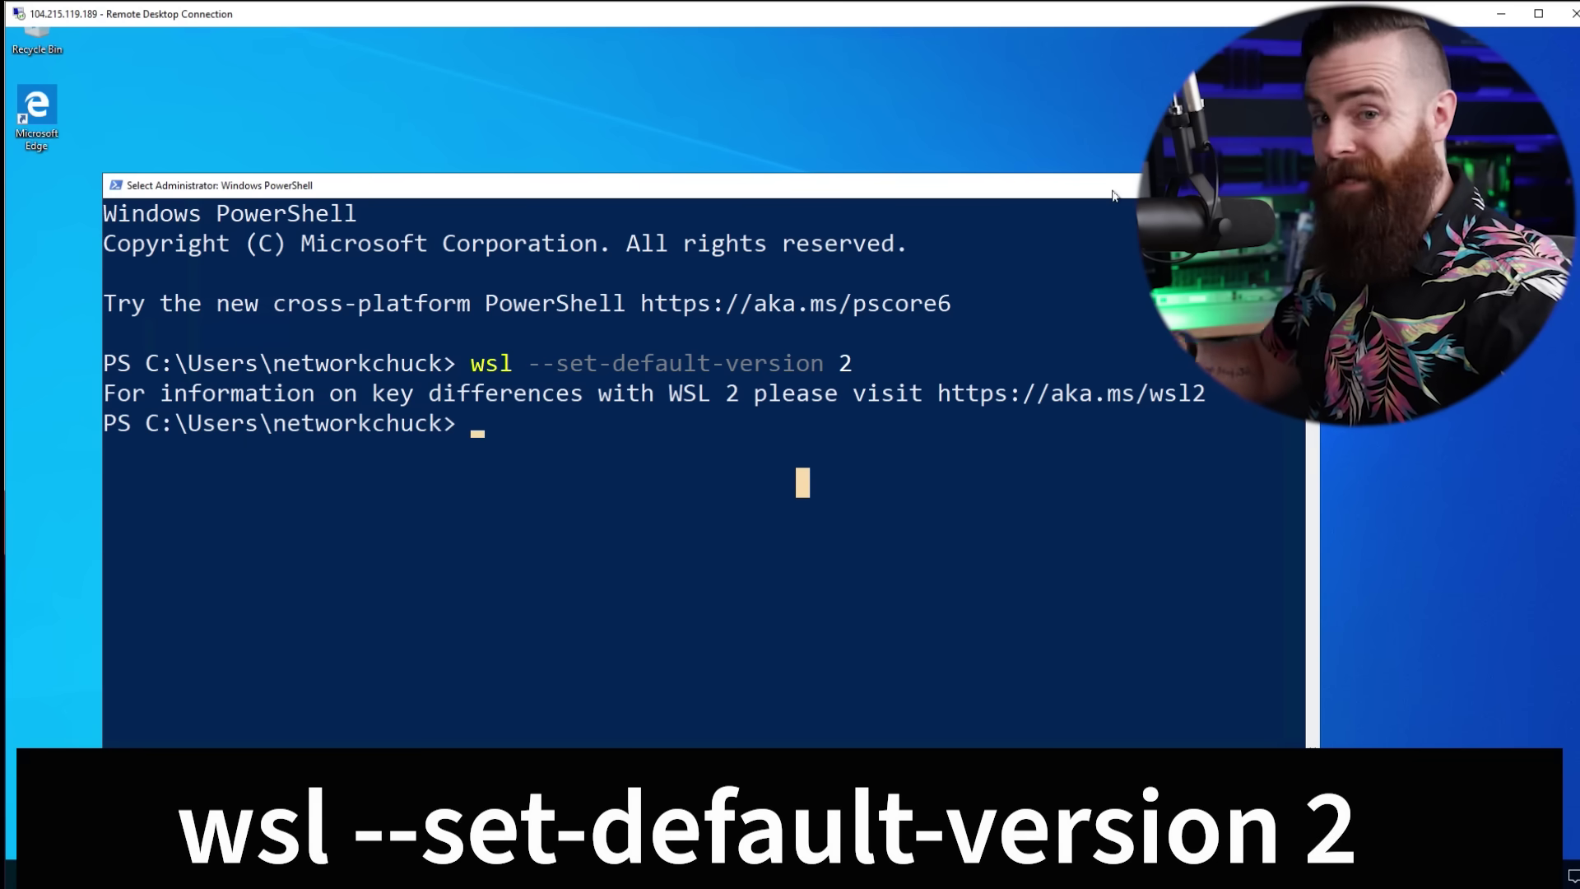
left_click(1288, 185)
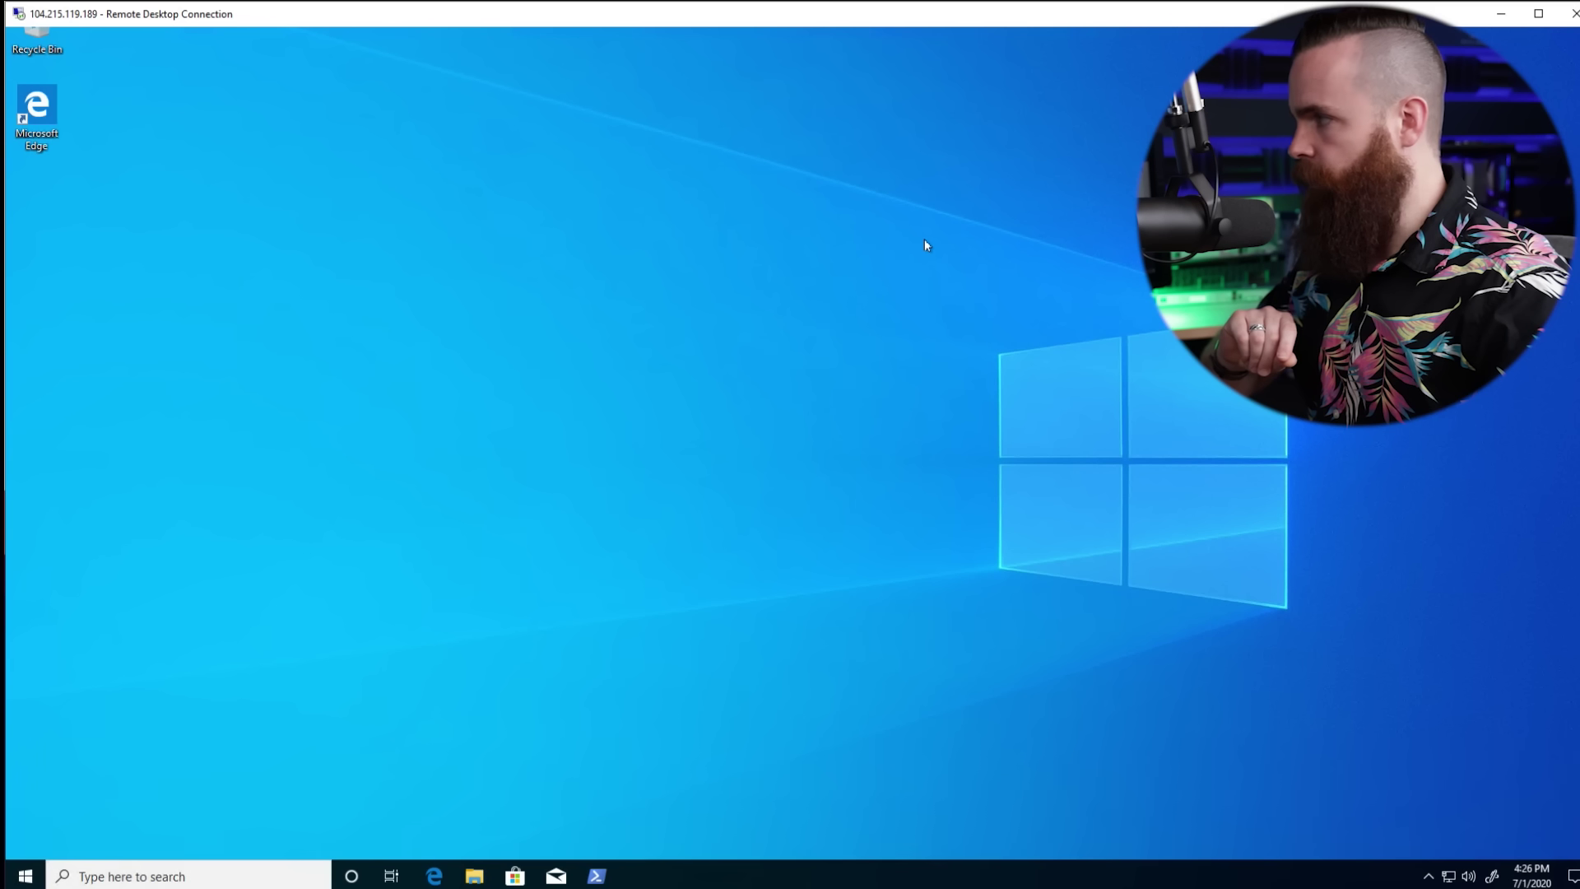
- Search 'kali linux' in Microsoft Store and get the free Kali Linux app
left_click(26, 877)
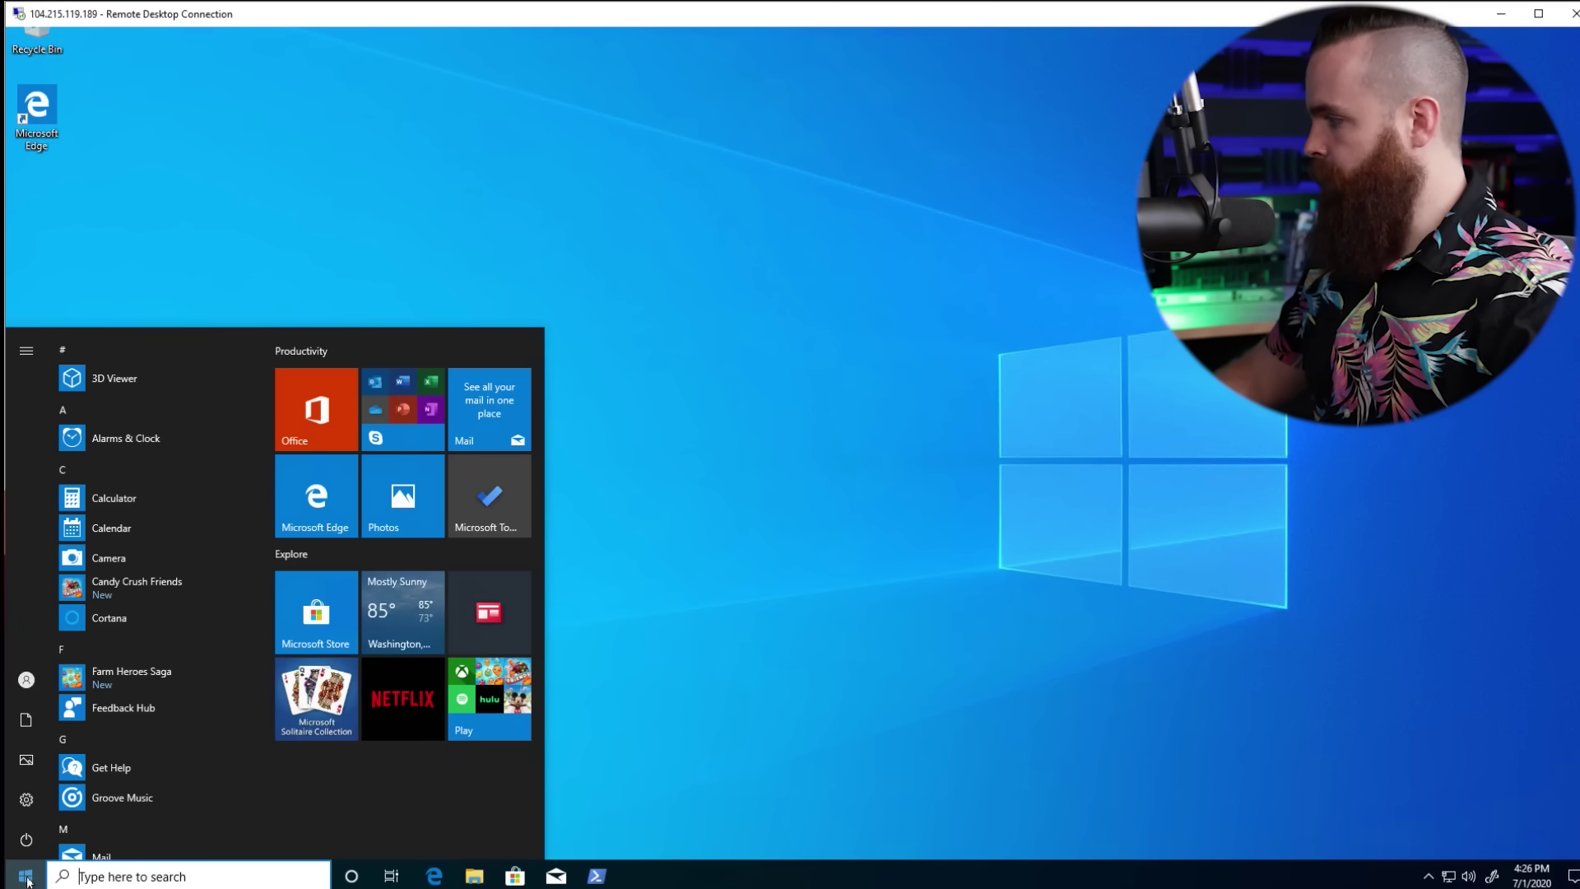
type("store")
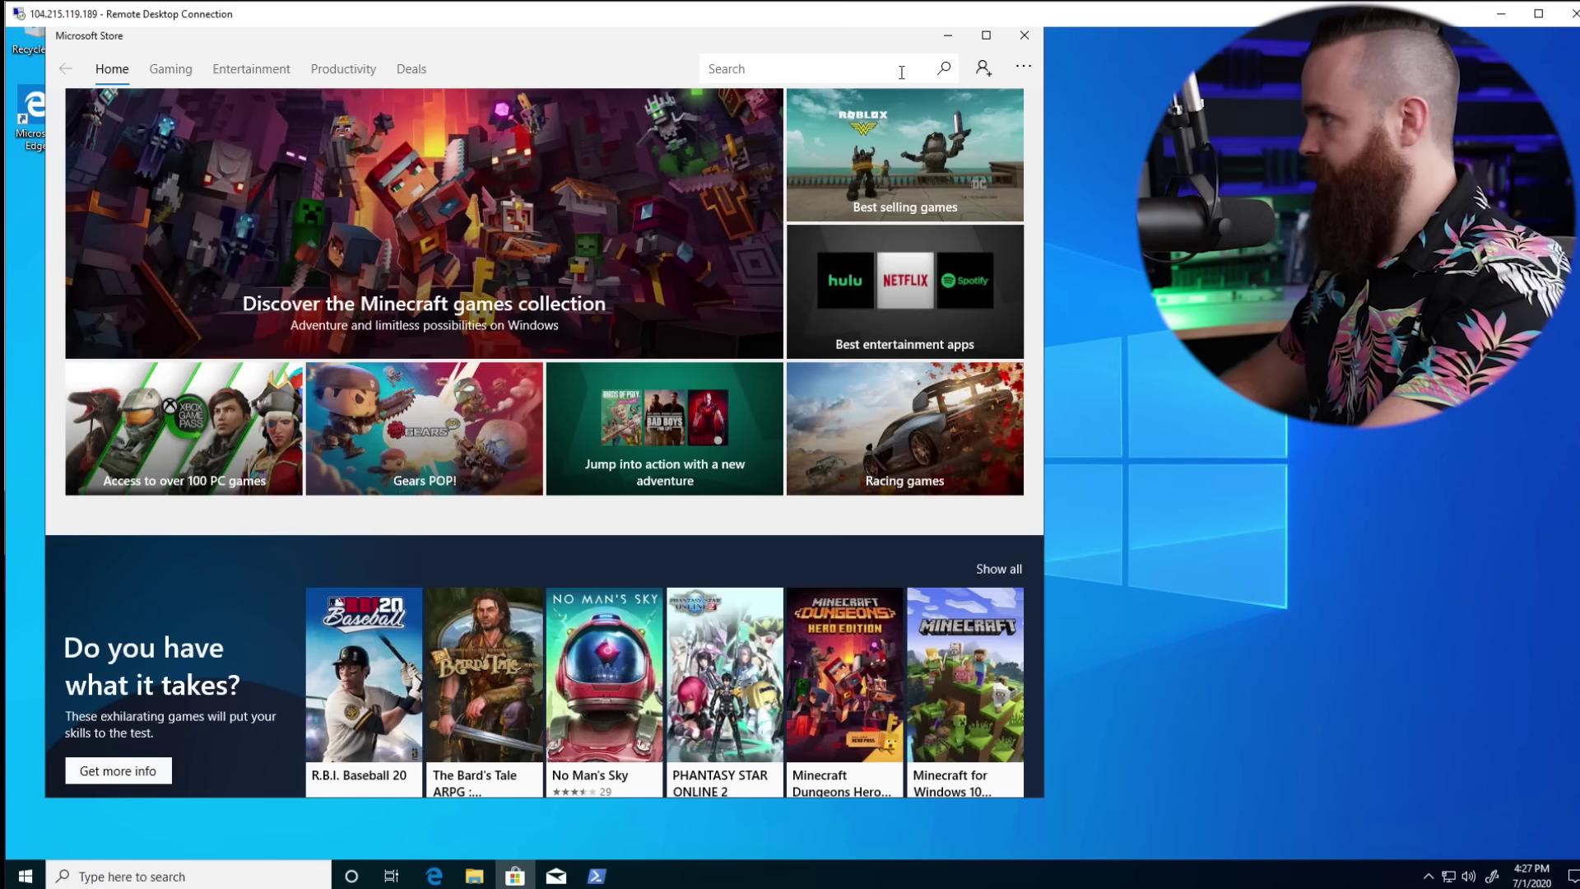
left_click(533, 427)
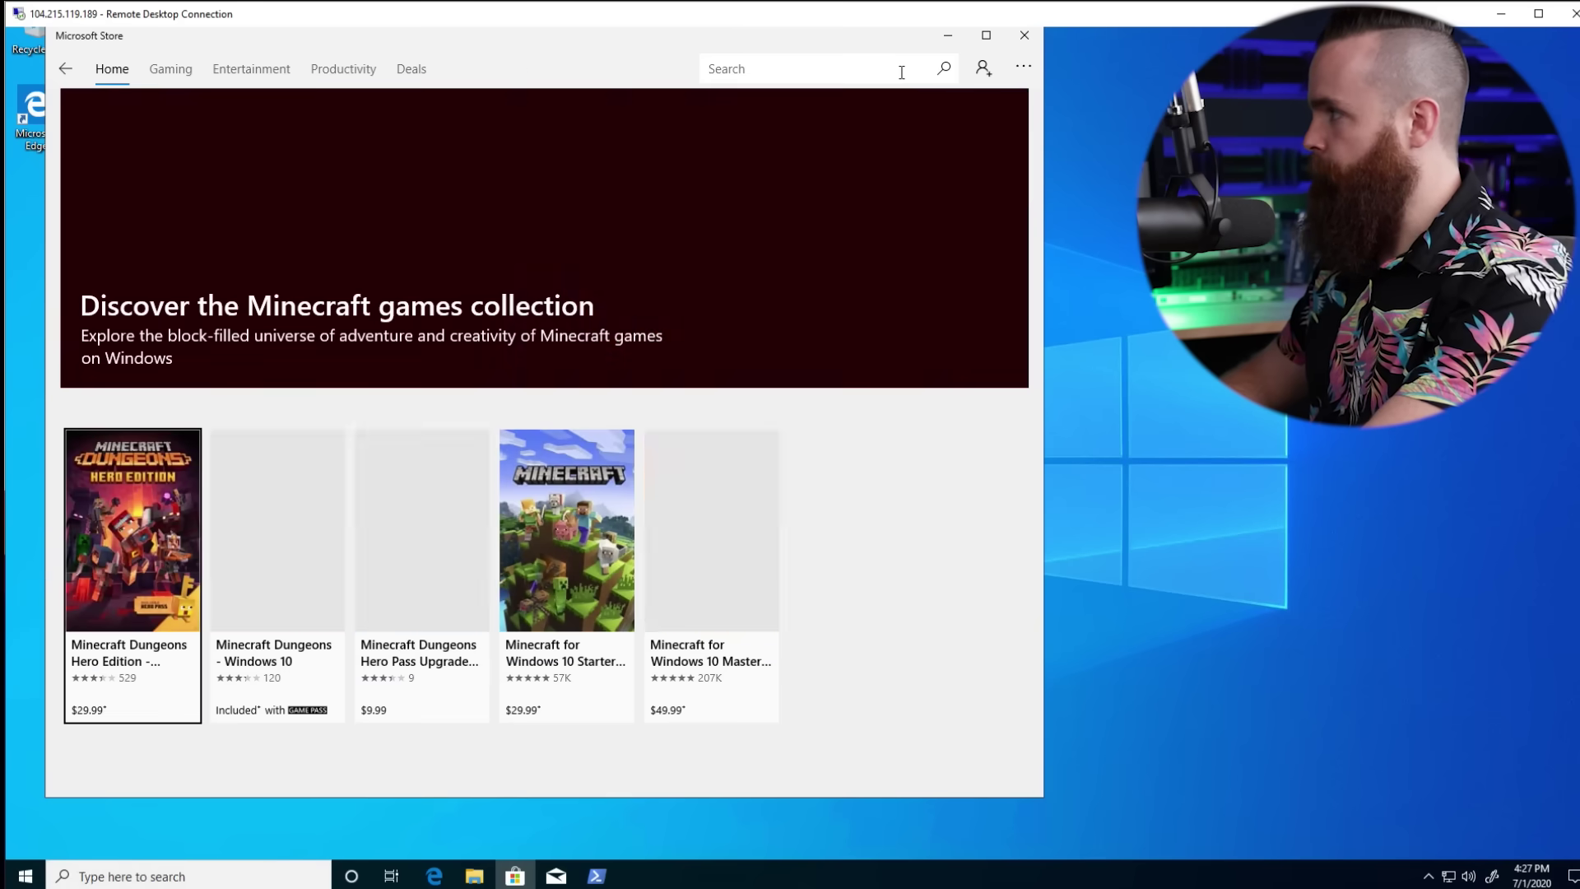
left_click(799, 69)
type("kali linux")
left_click(831, 116)
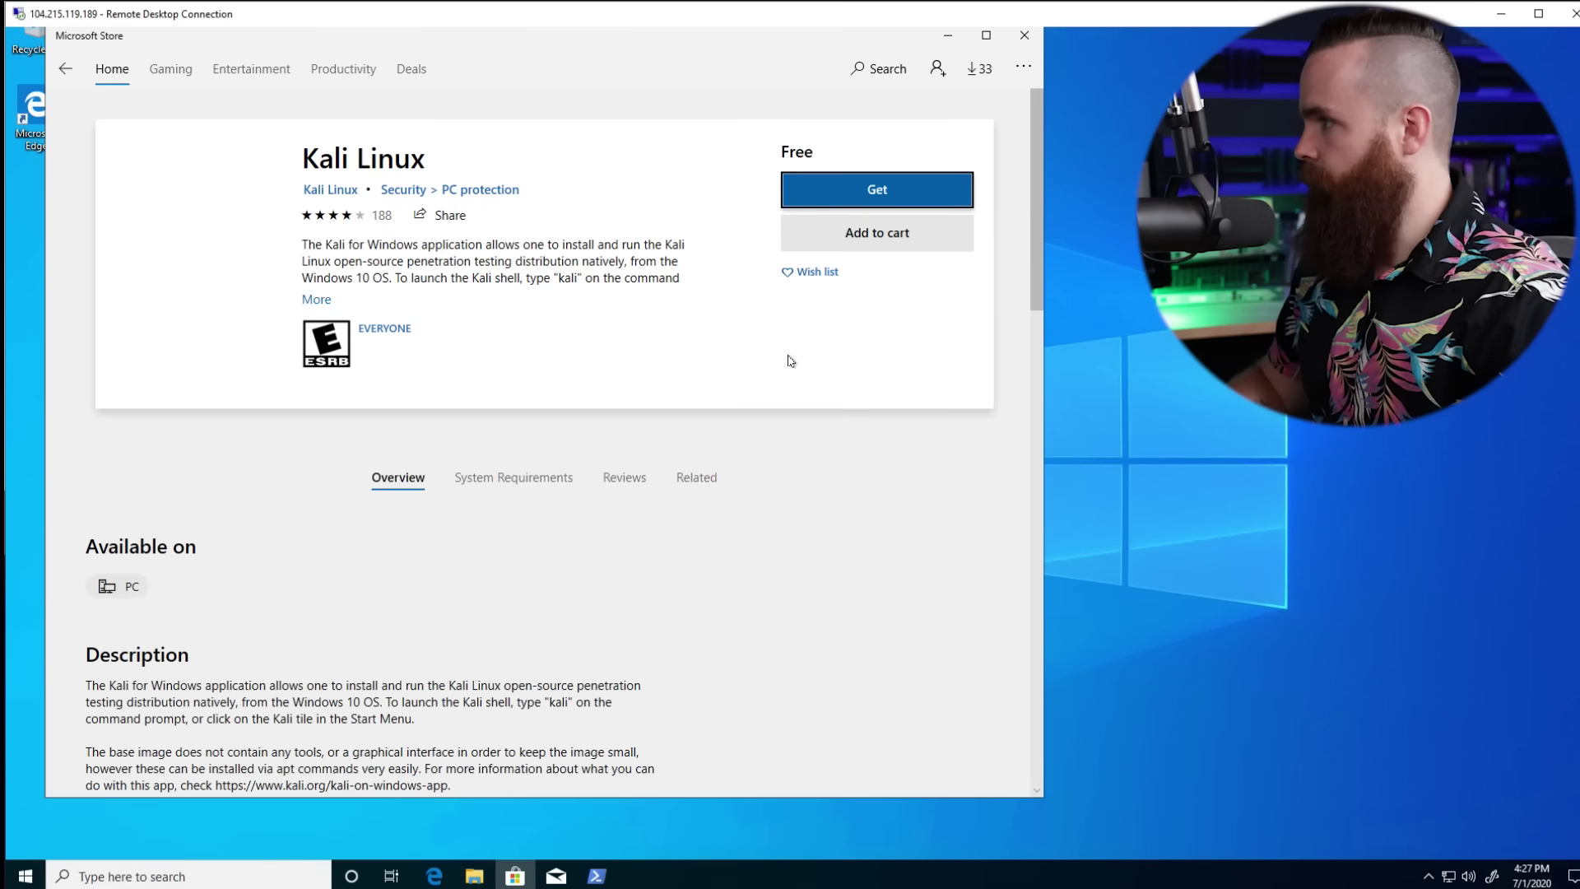
left_click(861, 191)
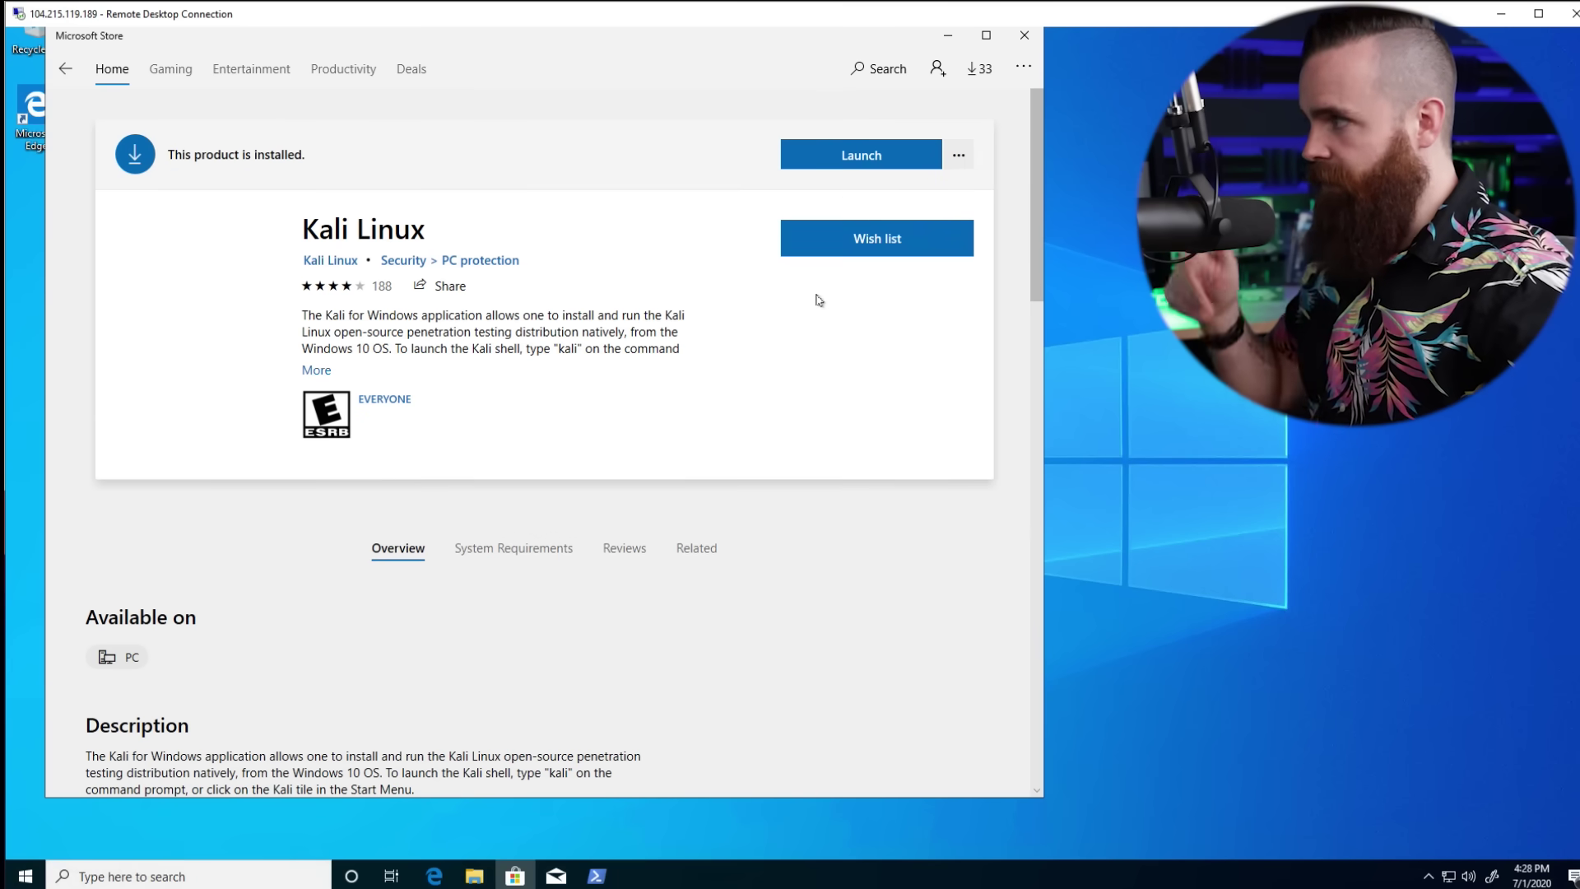
- Minimize the Store and launch Kali Linux from a 'kali' Start search
left_click(947, 37)
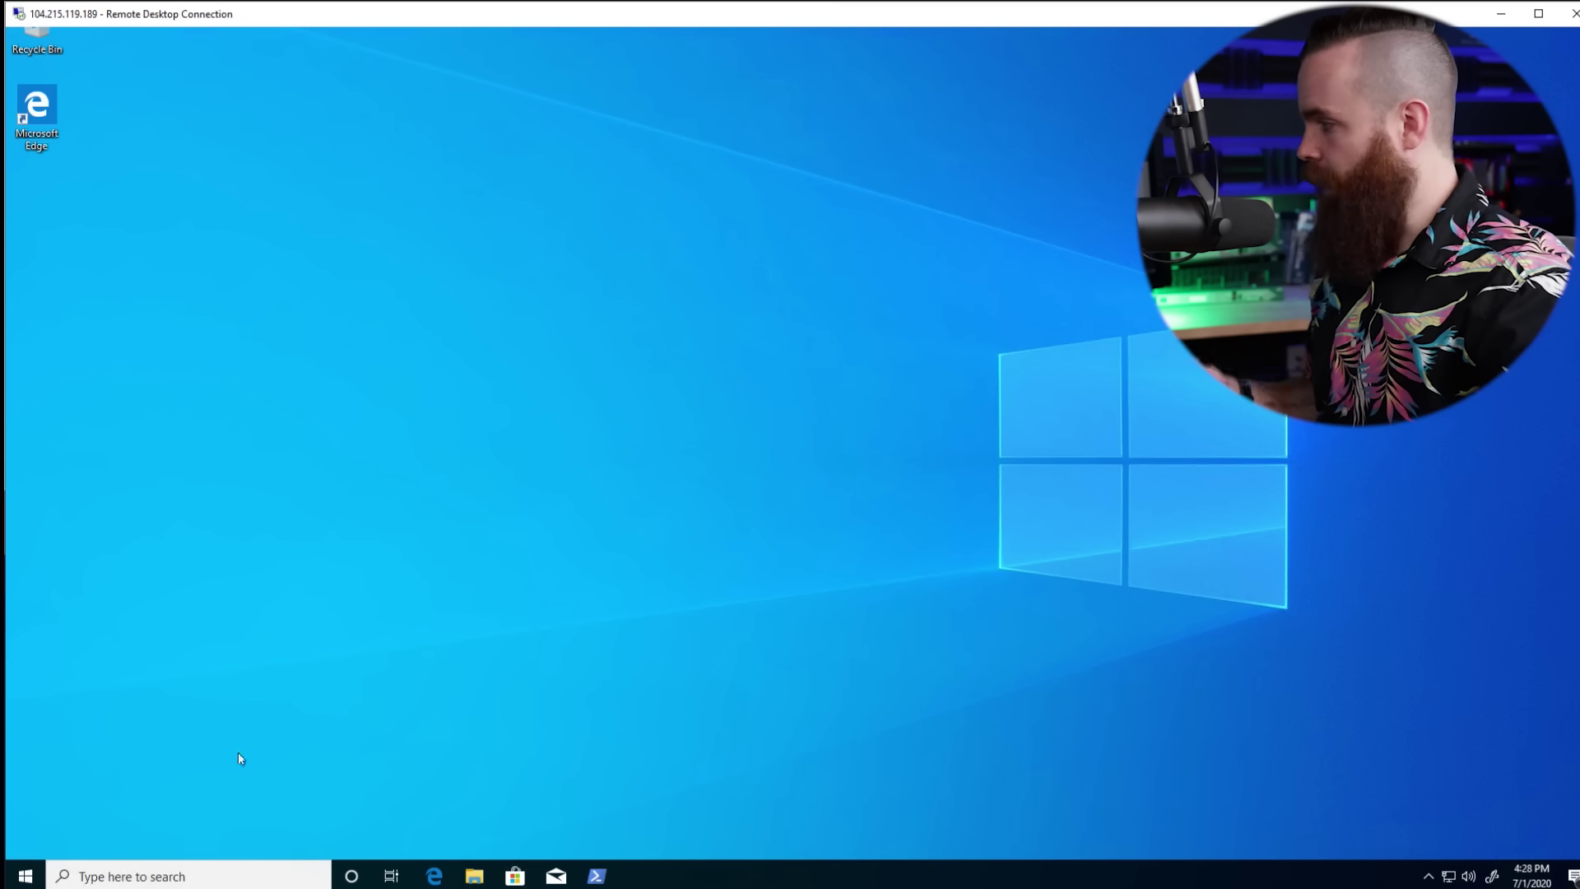
left_click(36, 872)
type("kali")
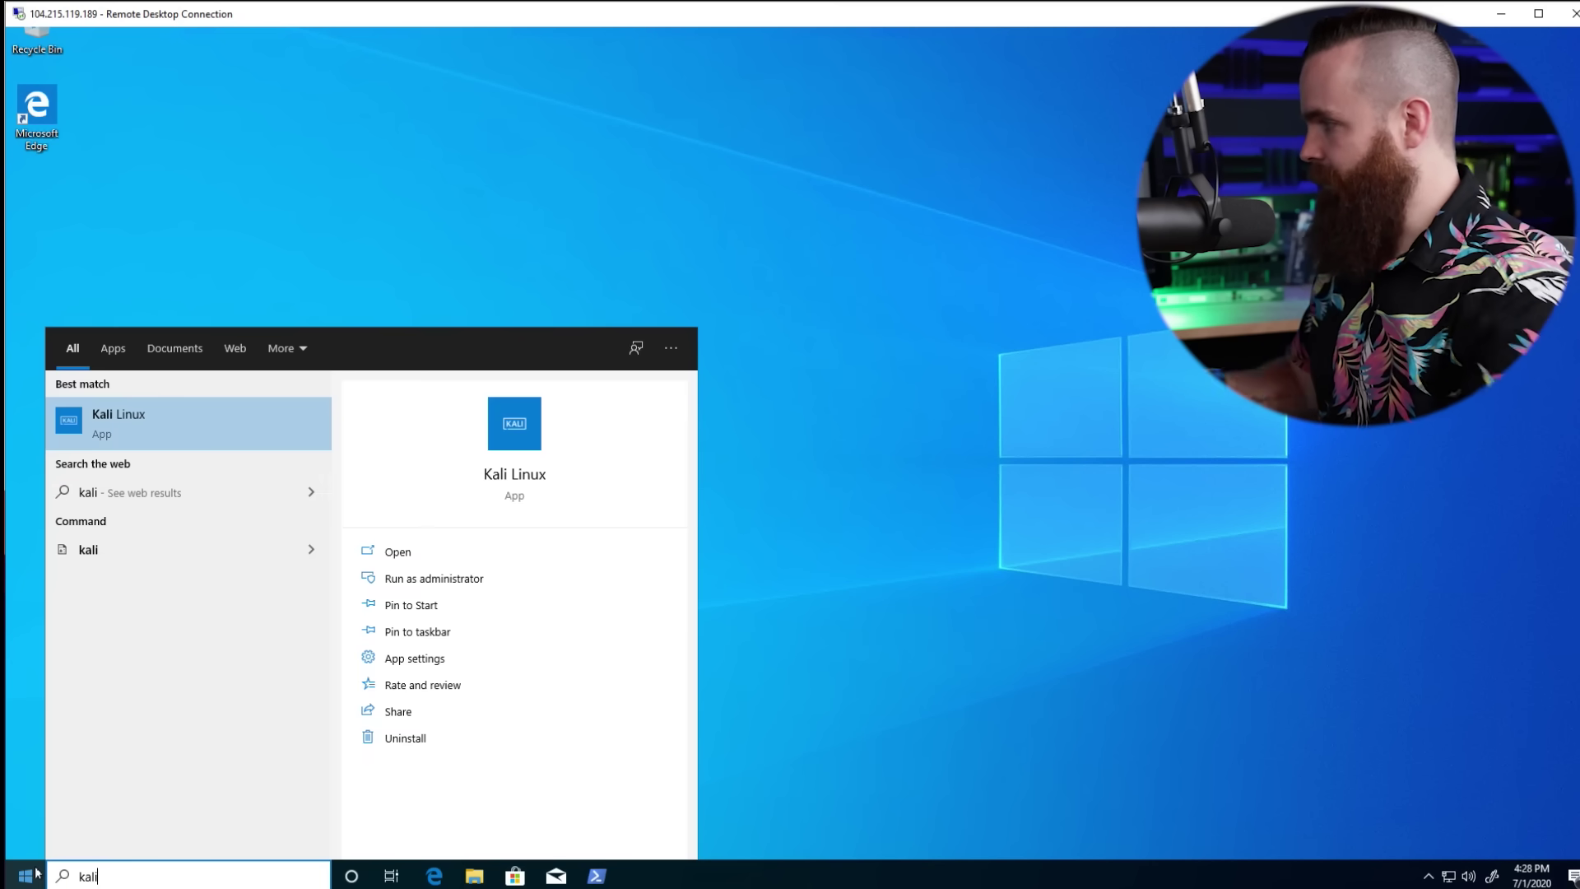
left_click(95, 426)
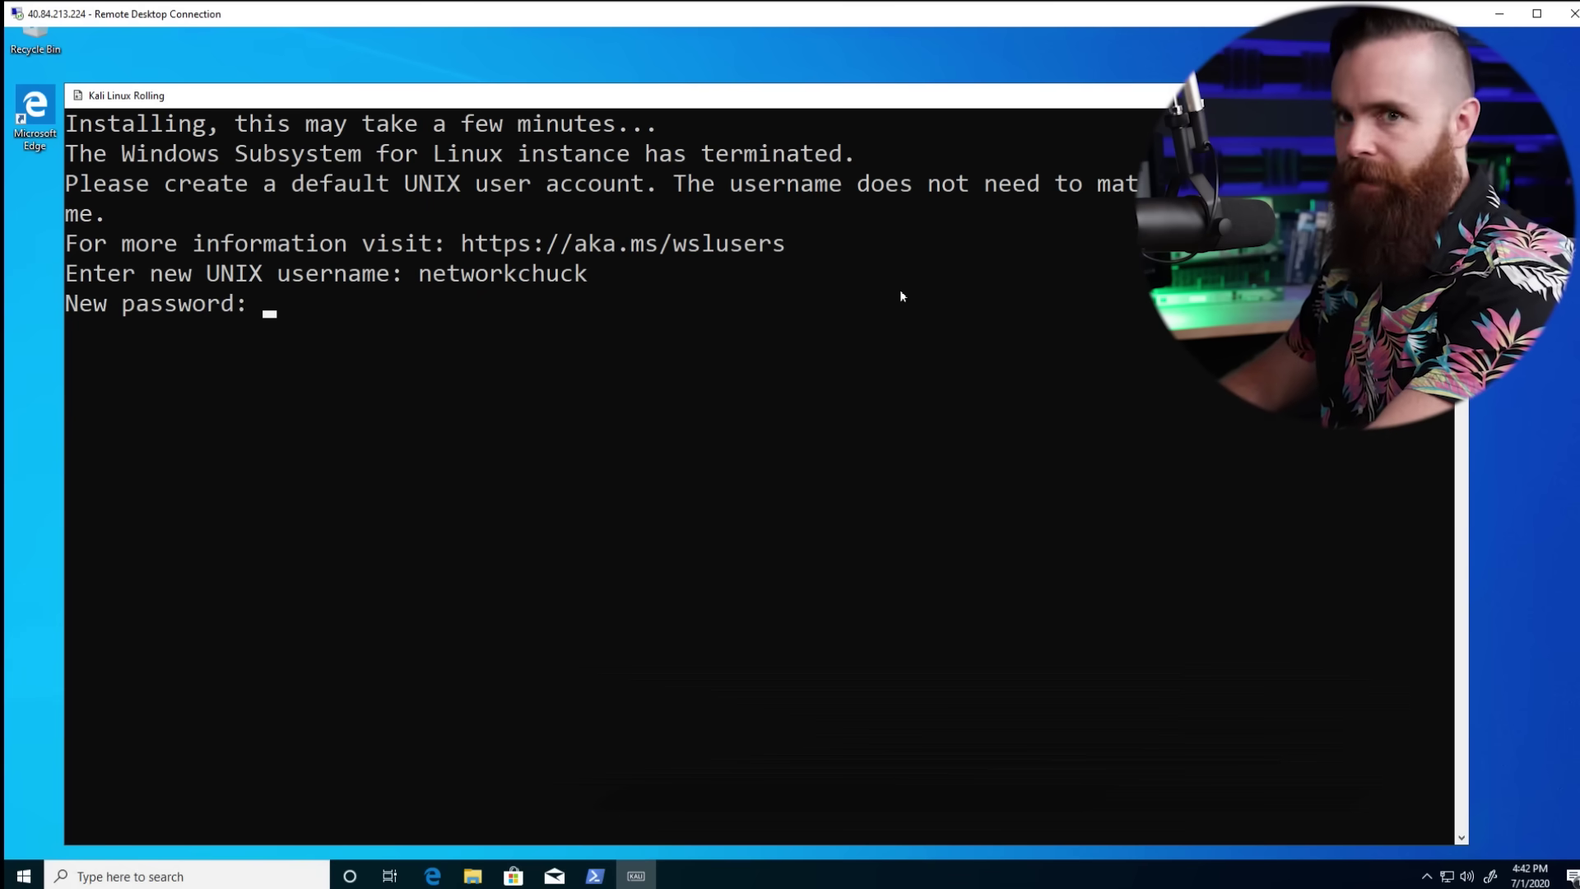
- Show the Kali release details with cat /etc/os-release and start typing the sudo apt command
type("at /et")
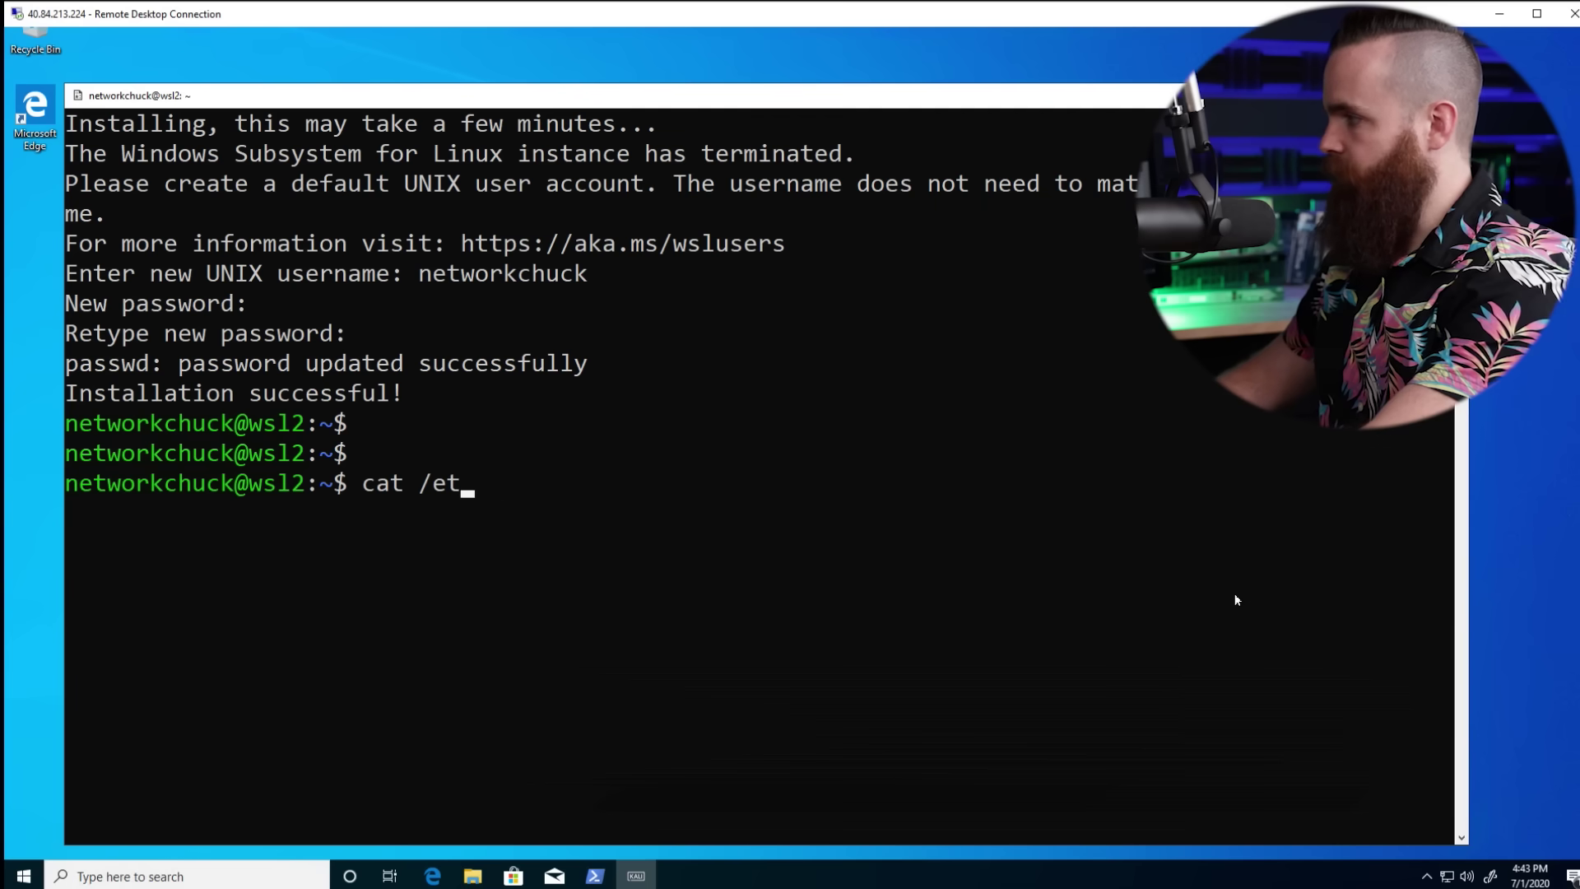
type("c/os-release")
key("Return")
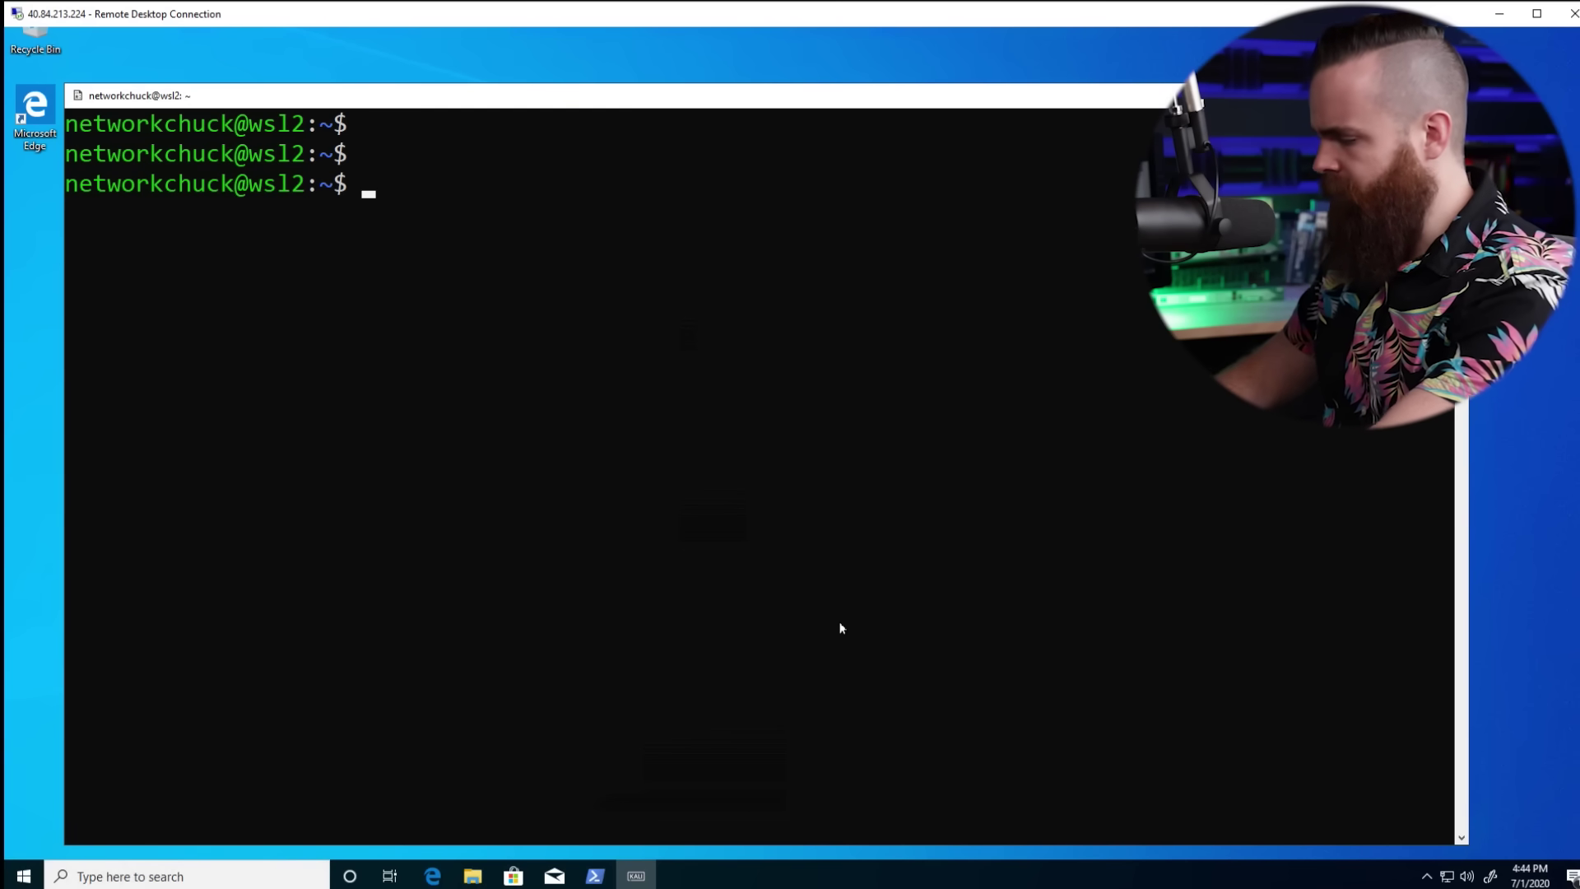
type("su")
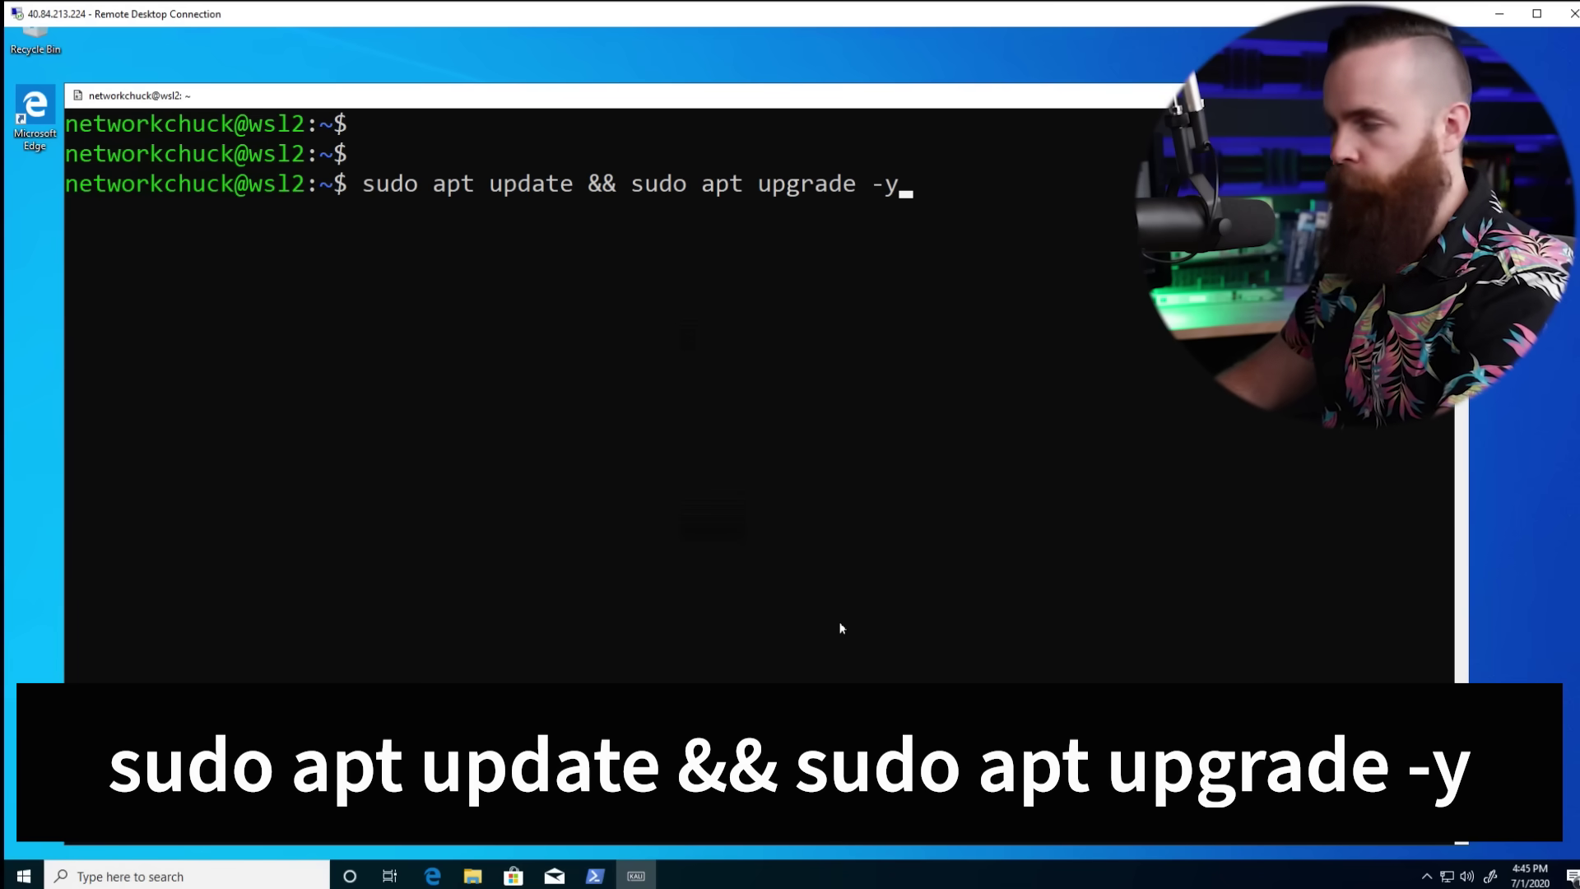
- Run sudo apt update && sudo apt upgrade -y, then start sudo apt install kali-desktop-xfce -y
key("Return")
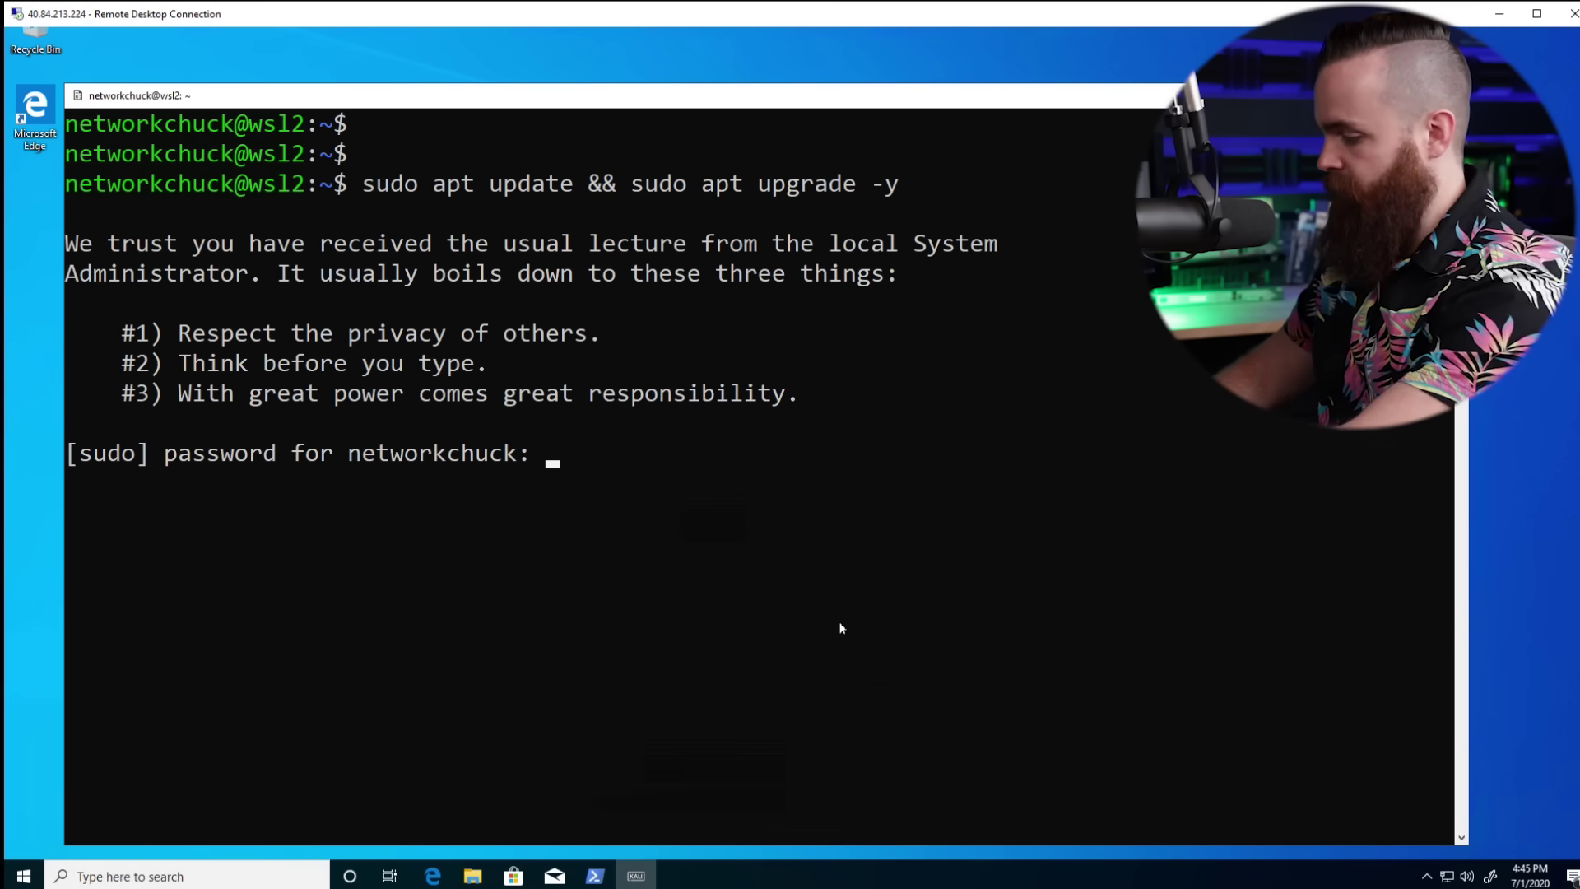
key("Return")
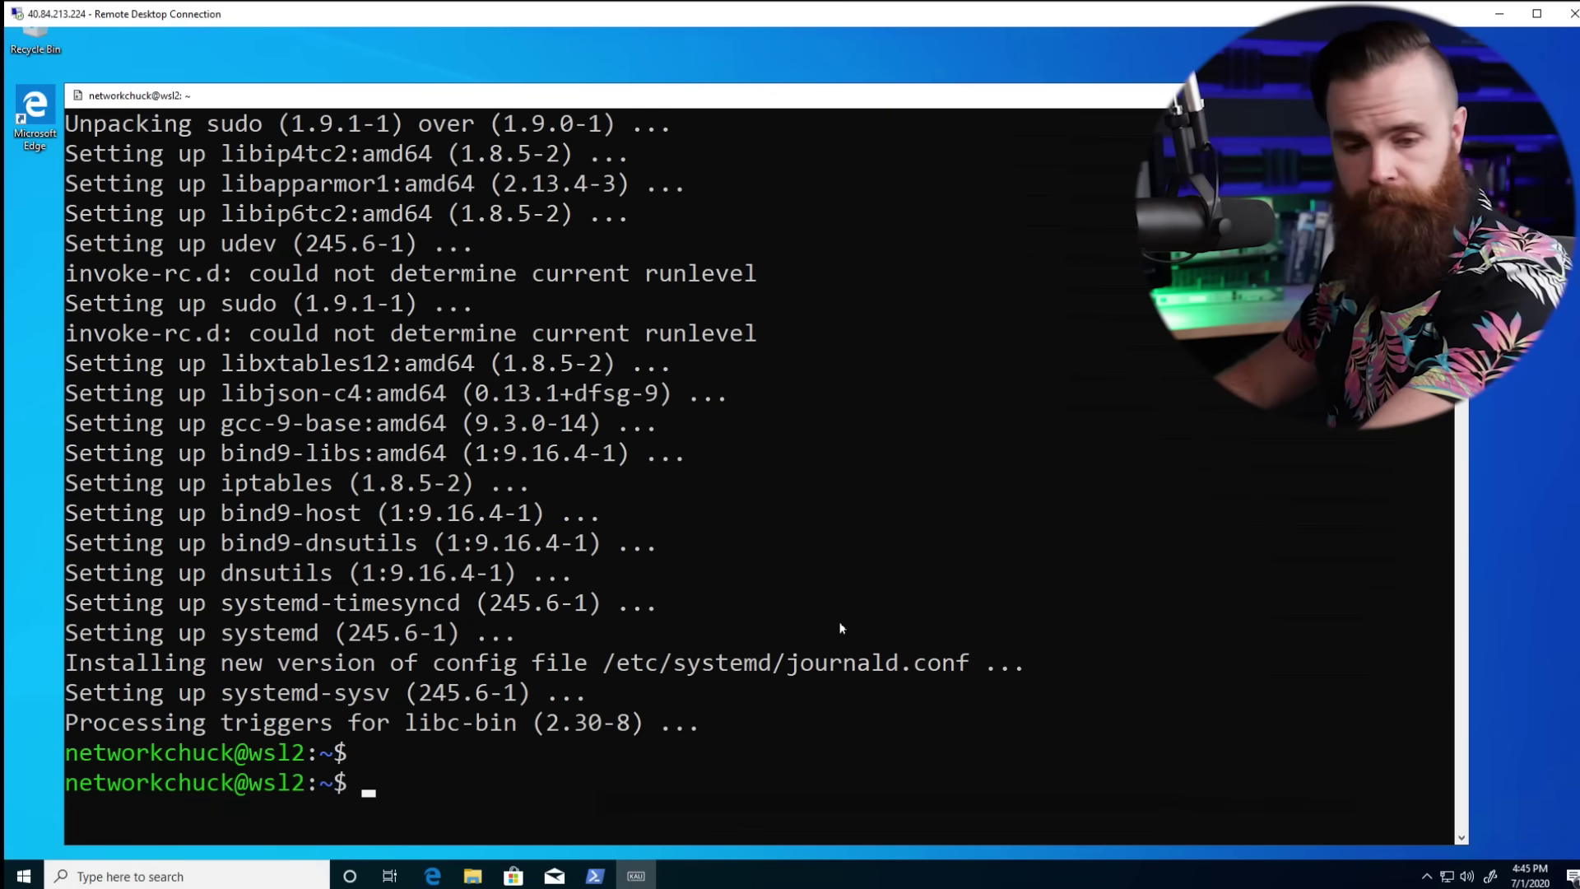
type("sudo apt install kali-desktop-xfce")
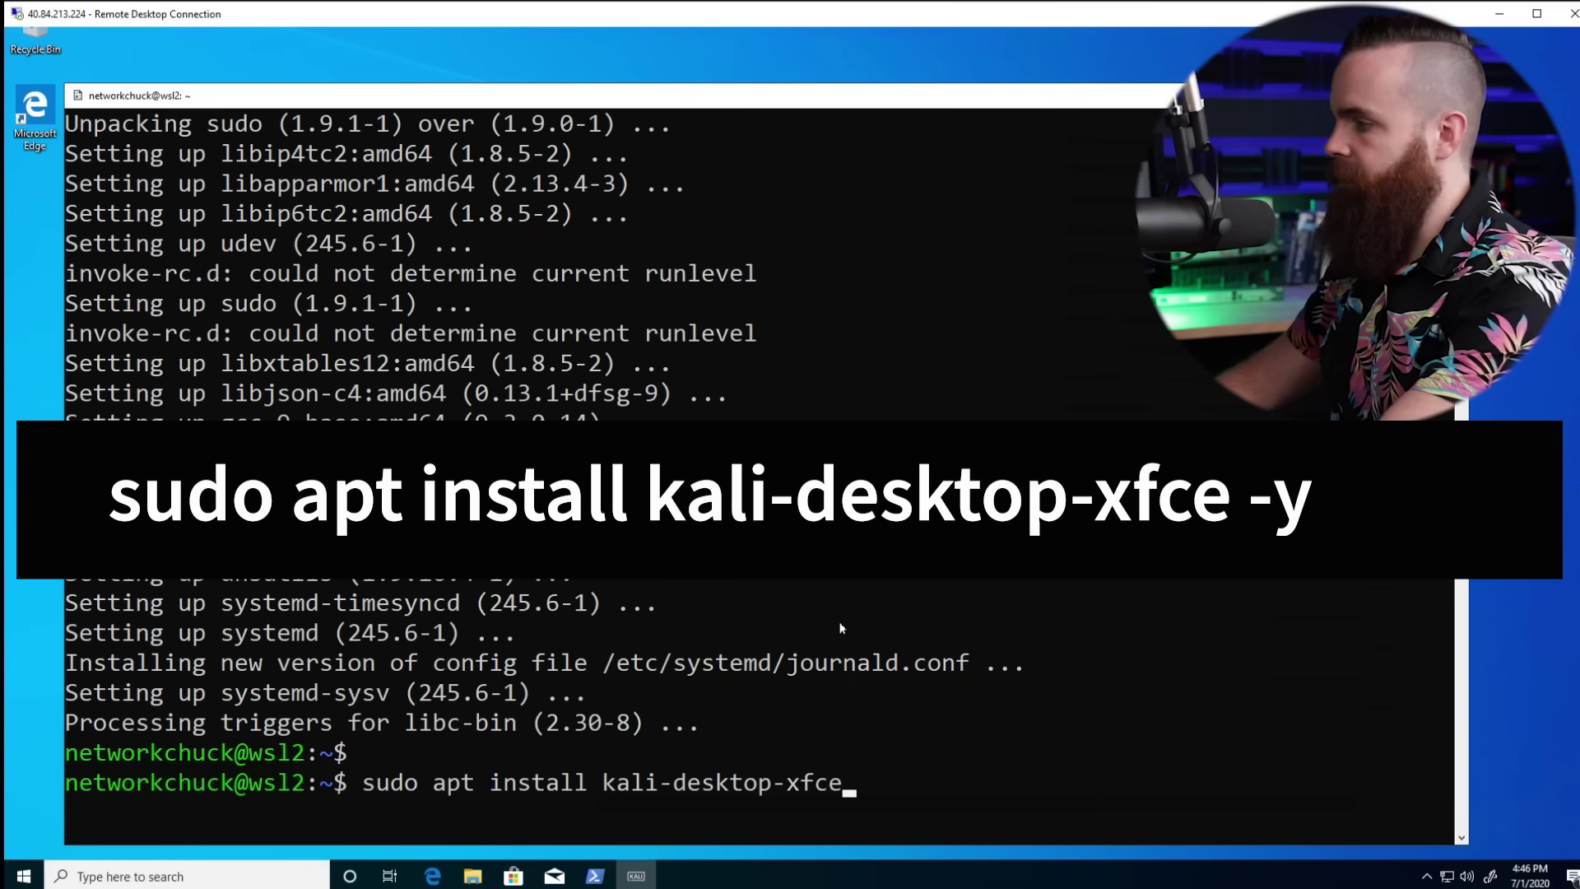
type("-y")
key("Return")
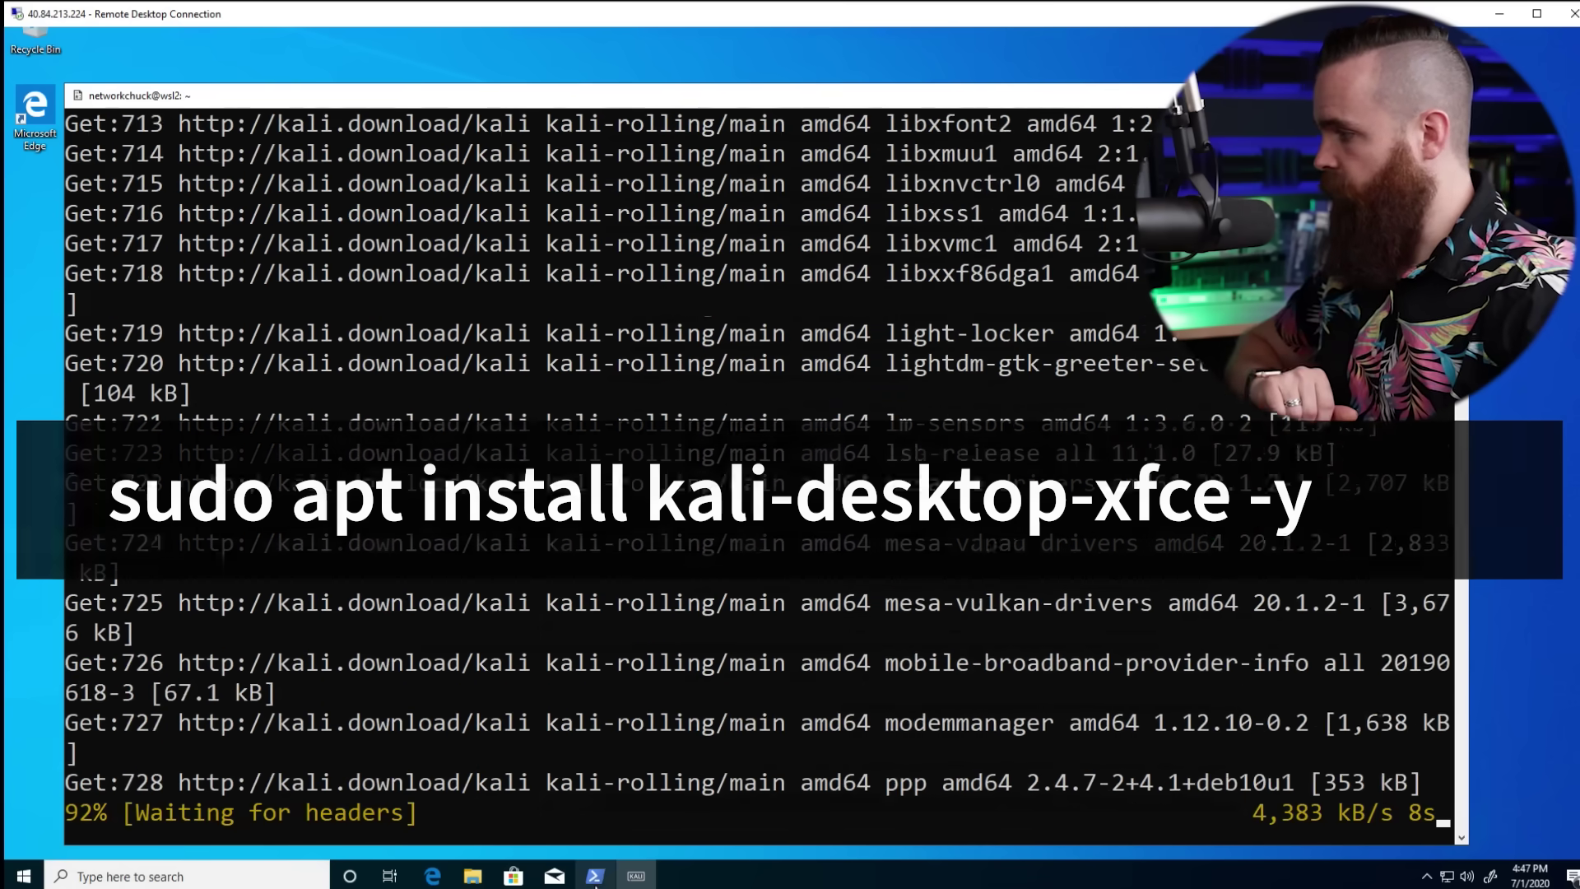
- In PowerShell, run wsl --list --verbose to confirm Kali runs under WSL version 2
left_click(594, 876)
left_click(639, 593)
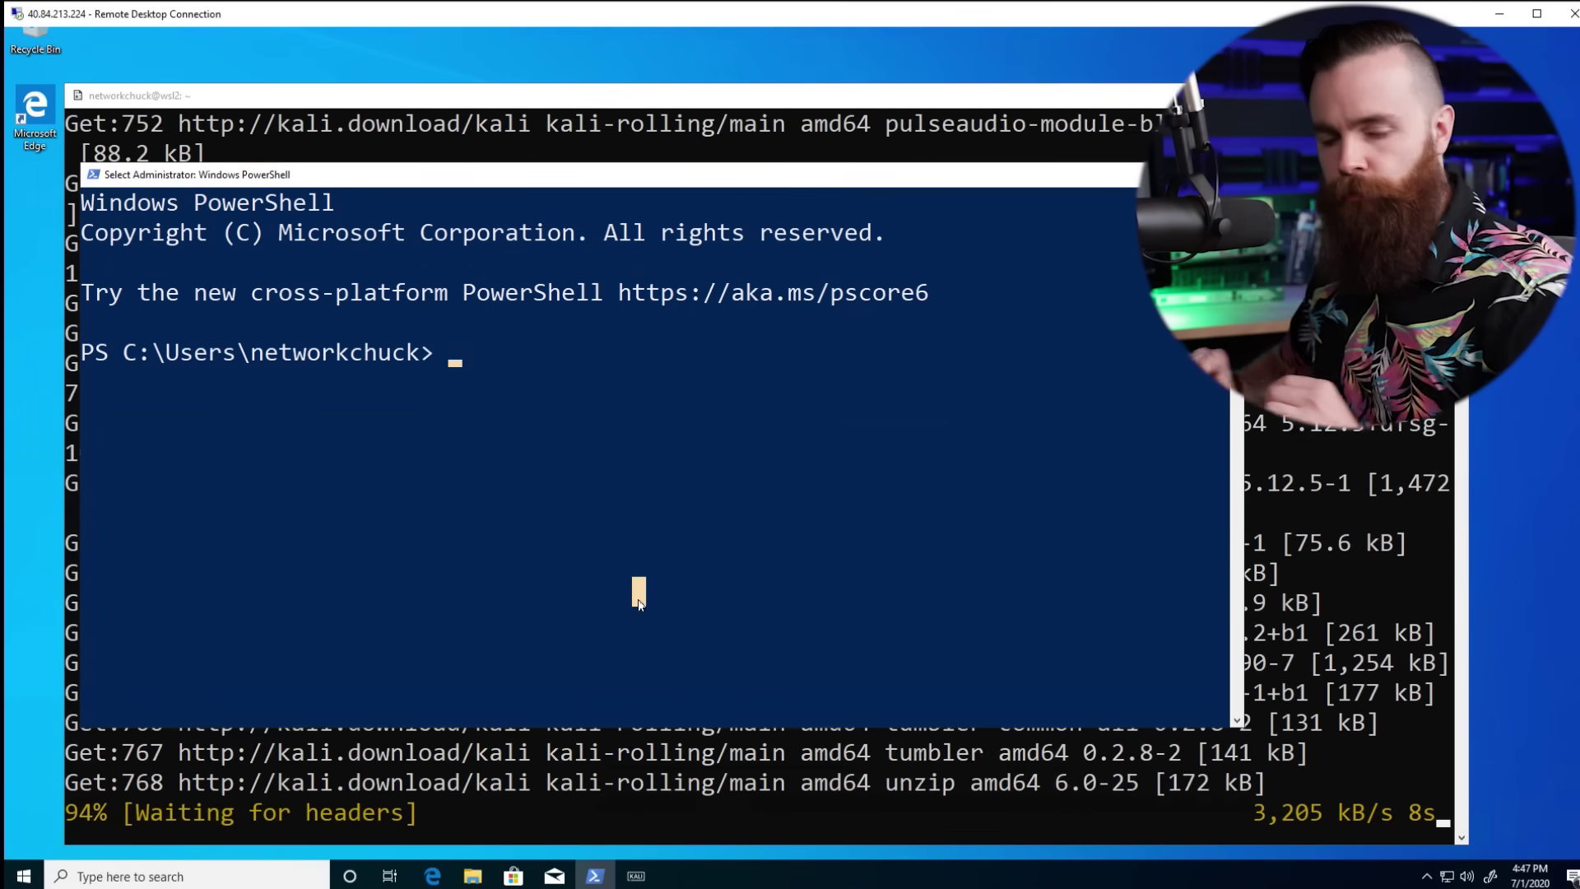
type("wsl --")
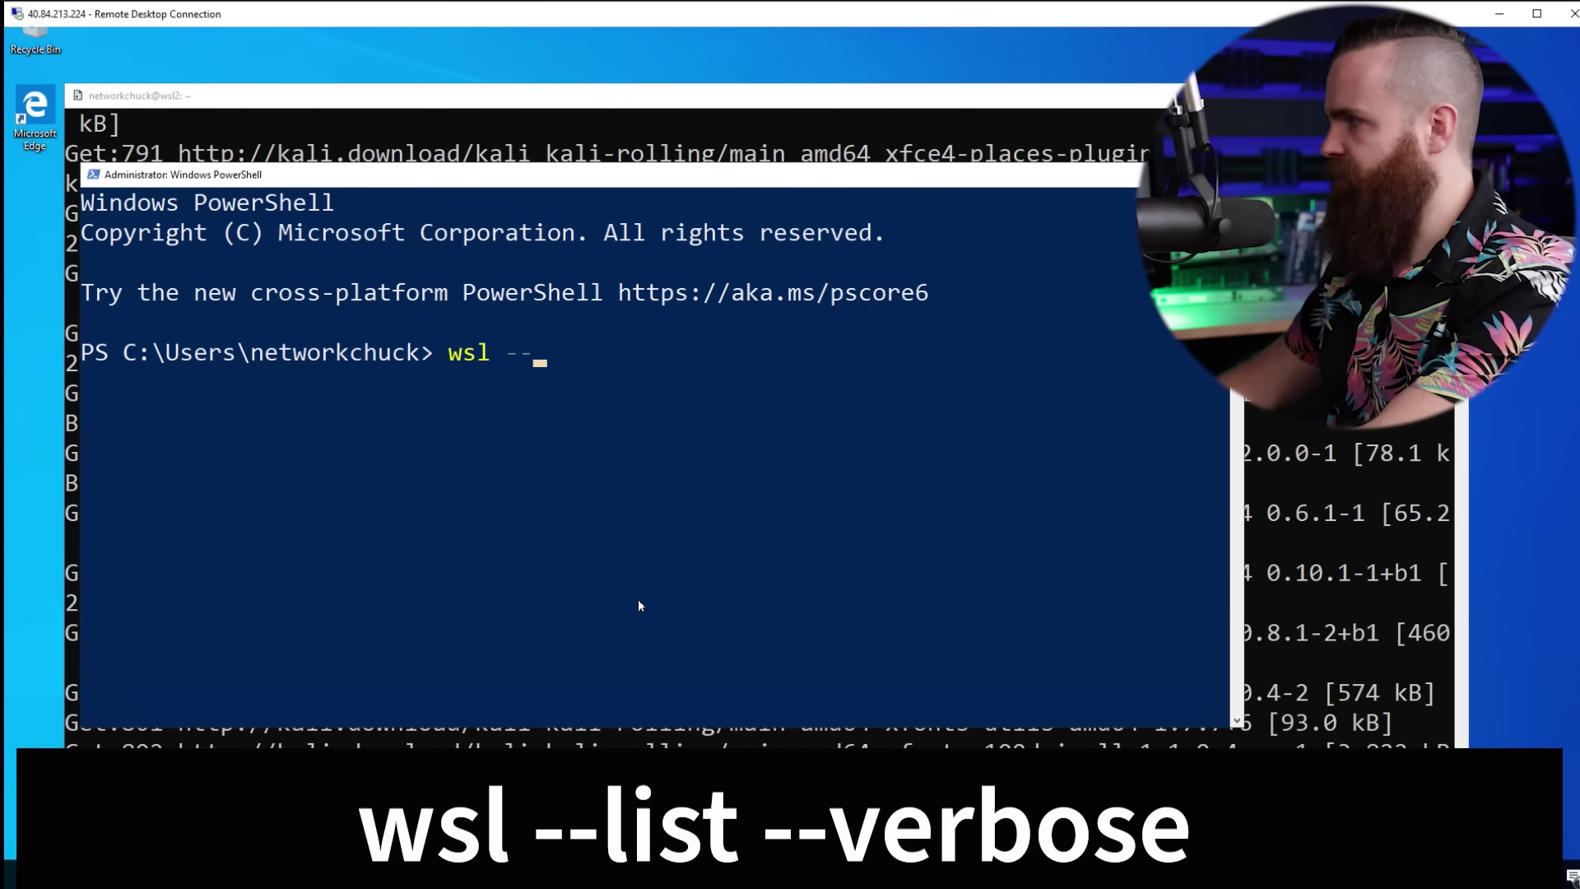
type("list --verbose")
key("Return")
left_click(355, 413)
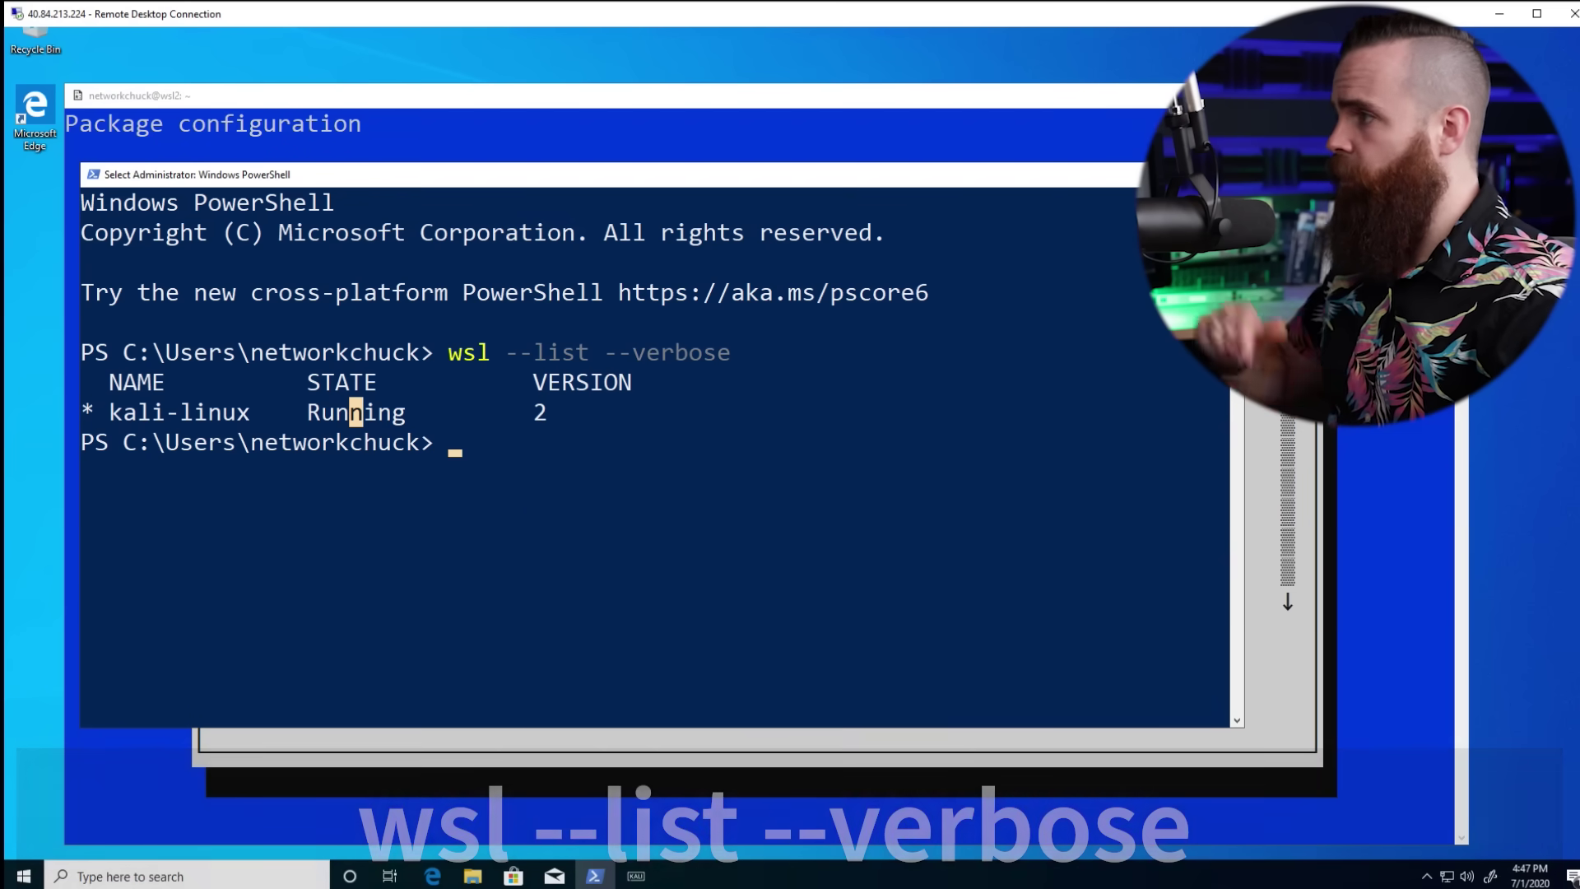
- Back in the Kali terminal, accept the English (US) keyboard layout so the desktop install finishes
key("alt+Tab")
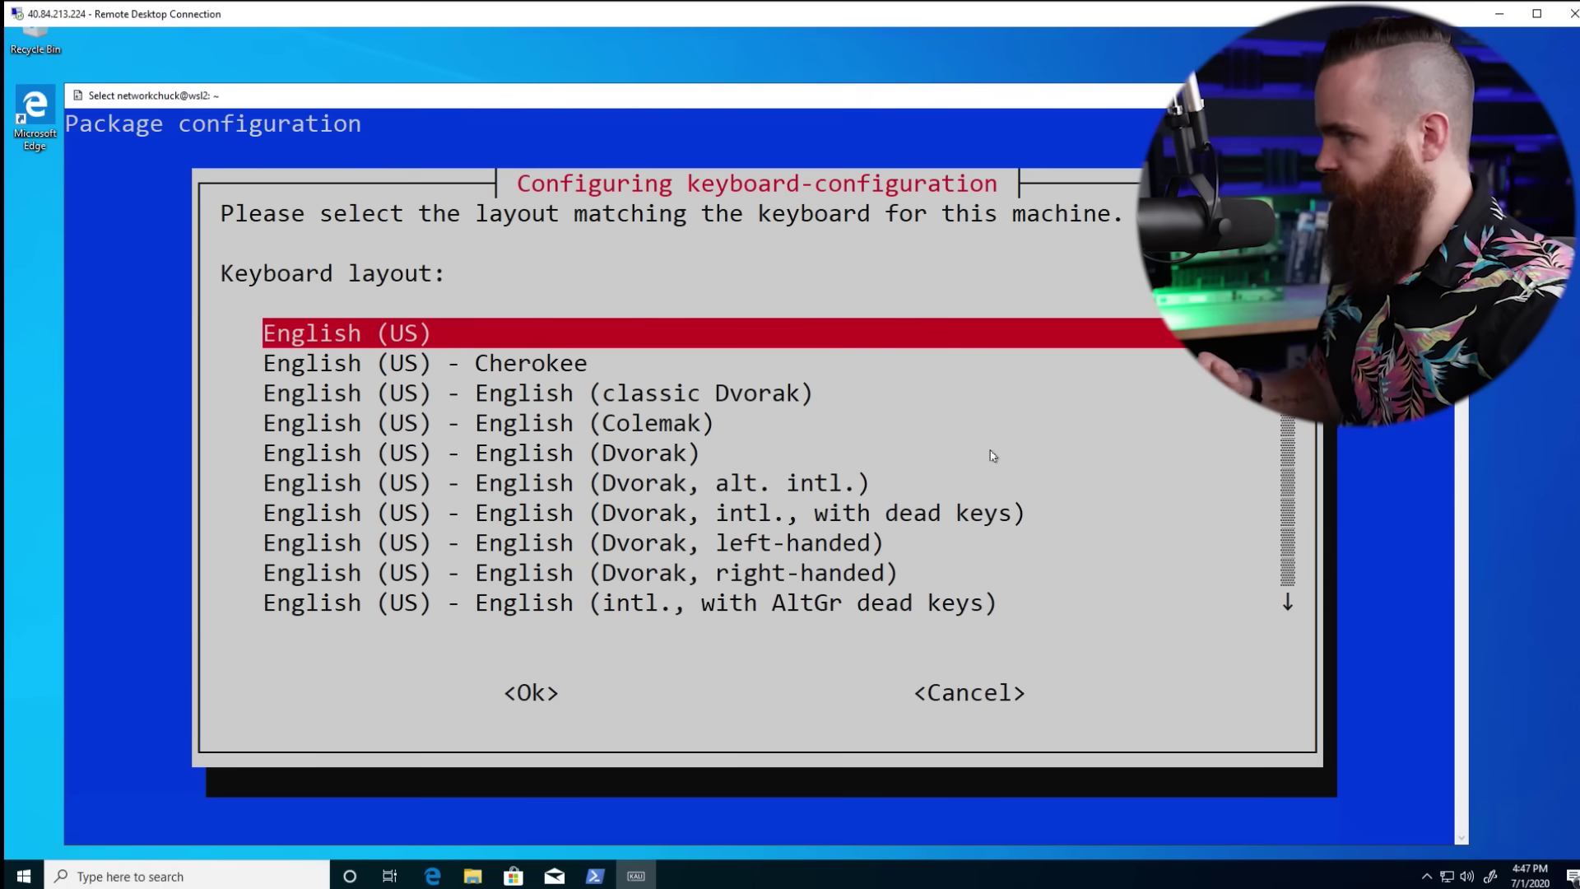
key("Tab")
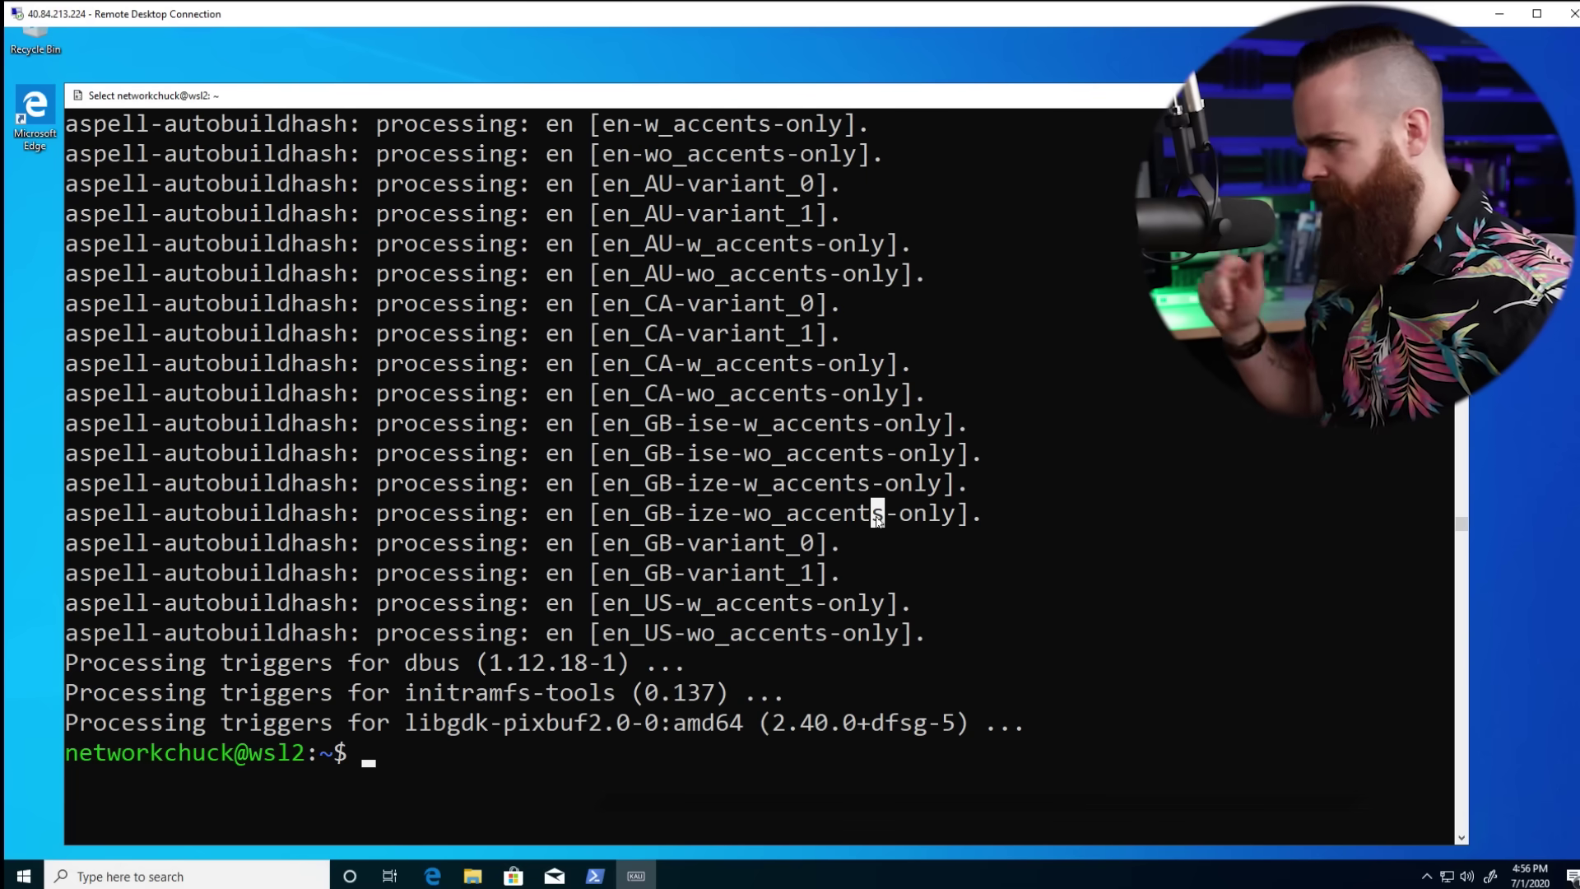
key("Escape")
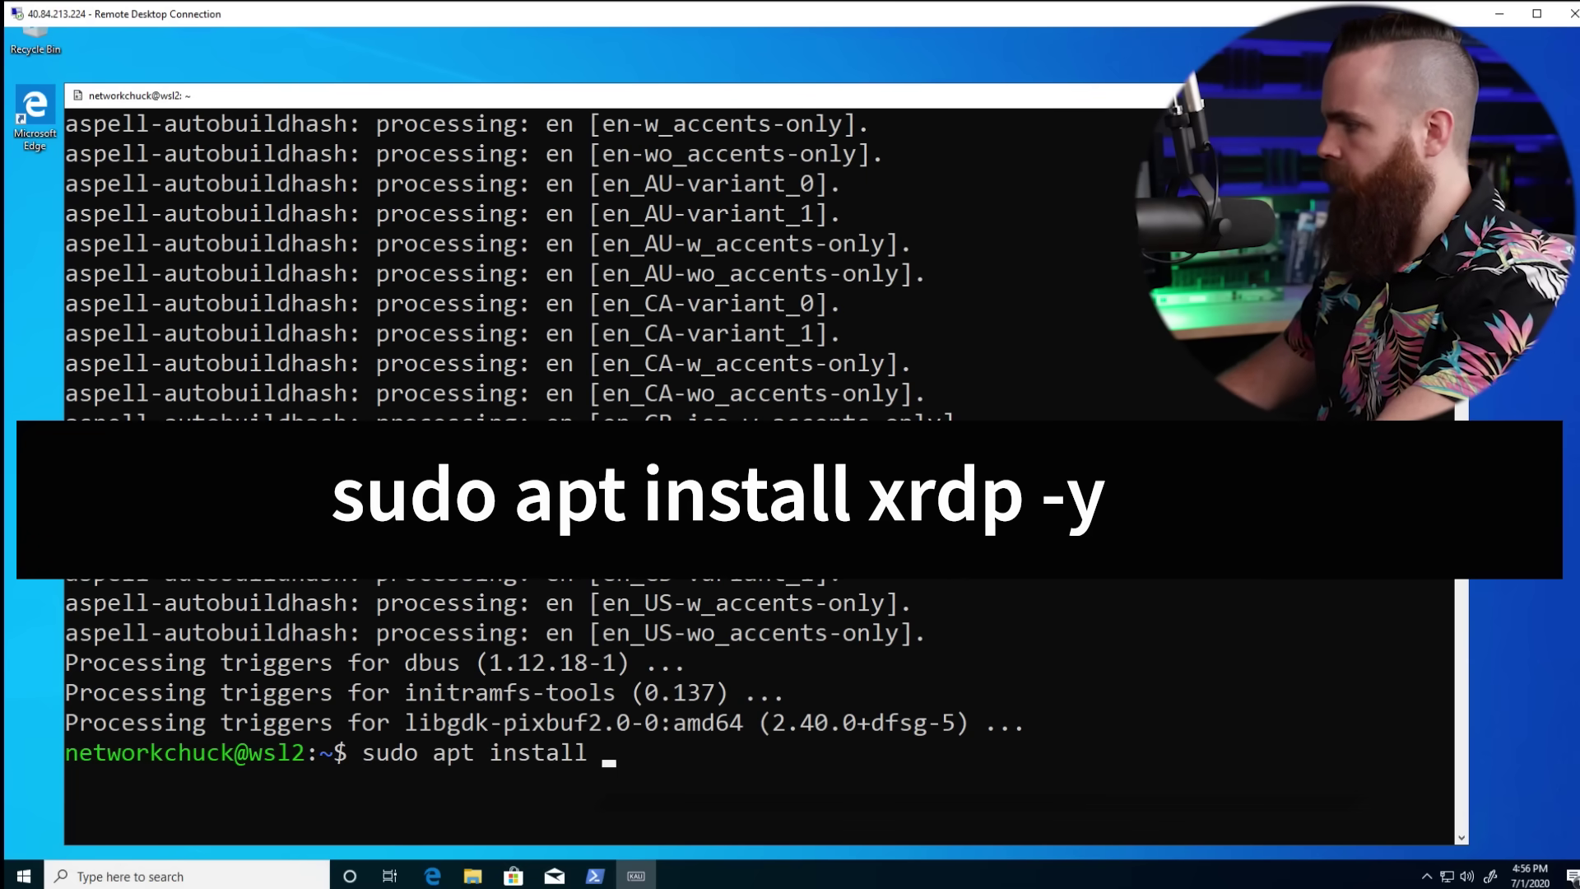
- Install the xrdp package with sudo apt install xrdp, answering y
key("Return")
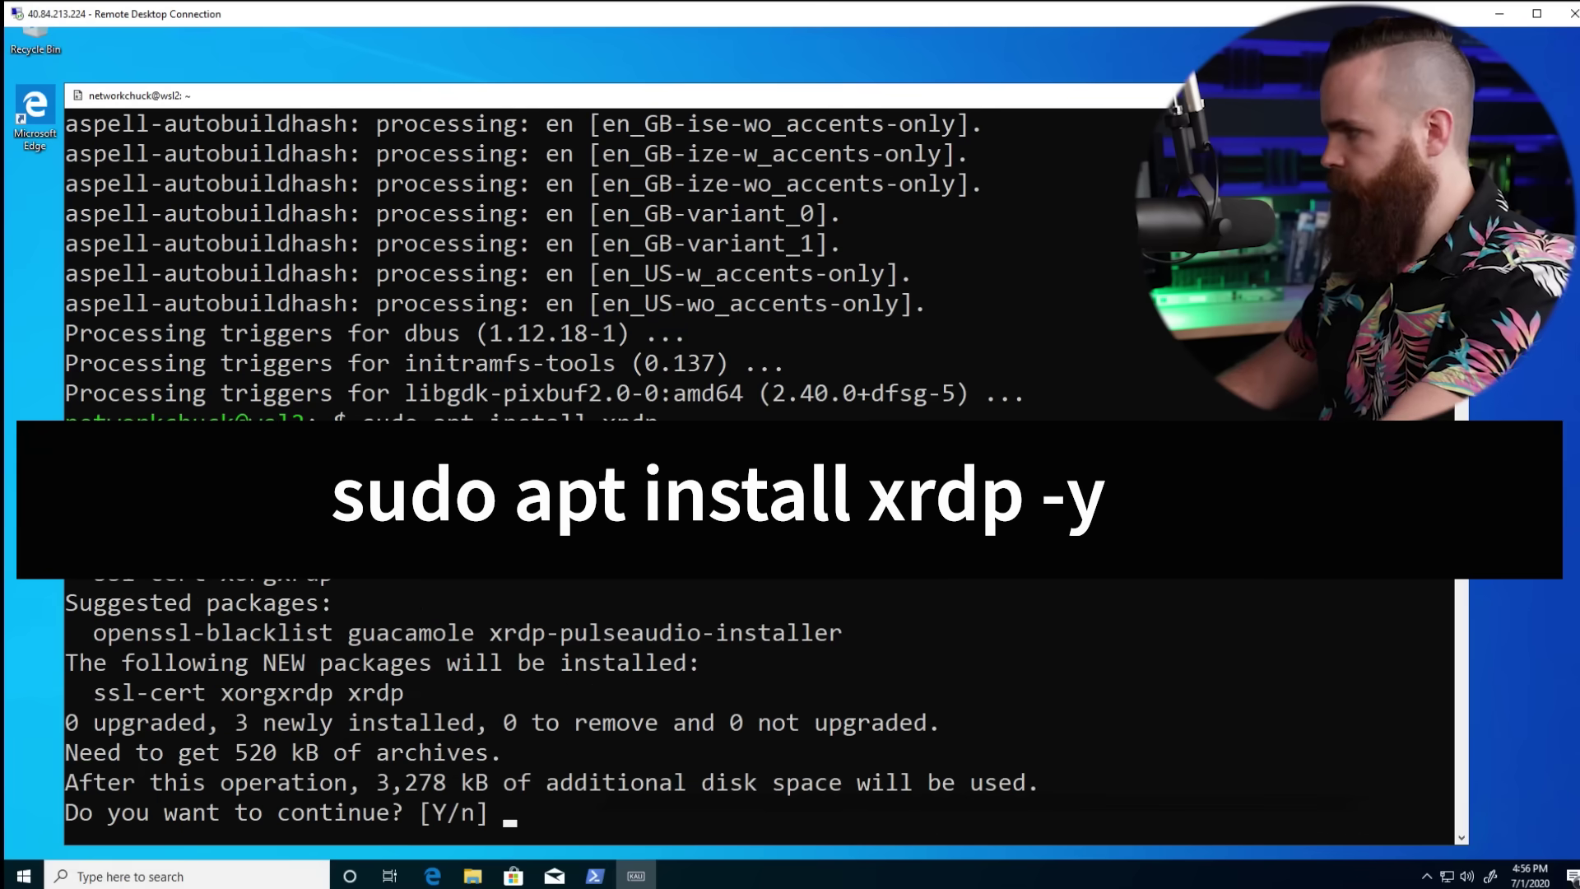
type("y")
key("Return")
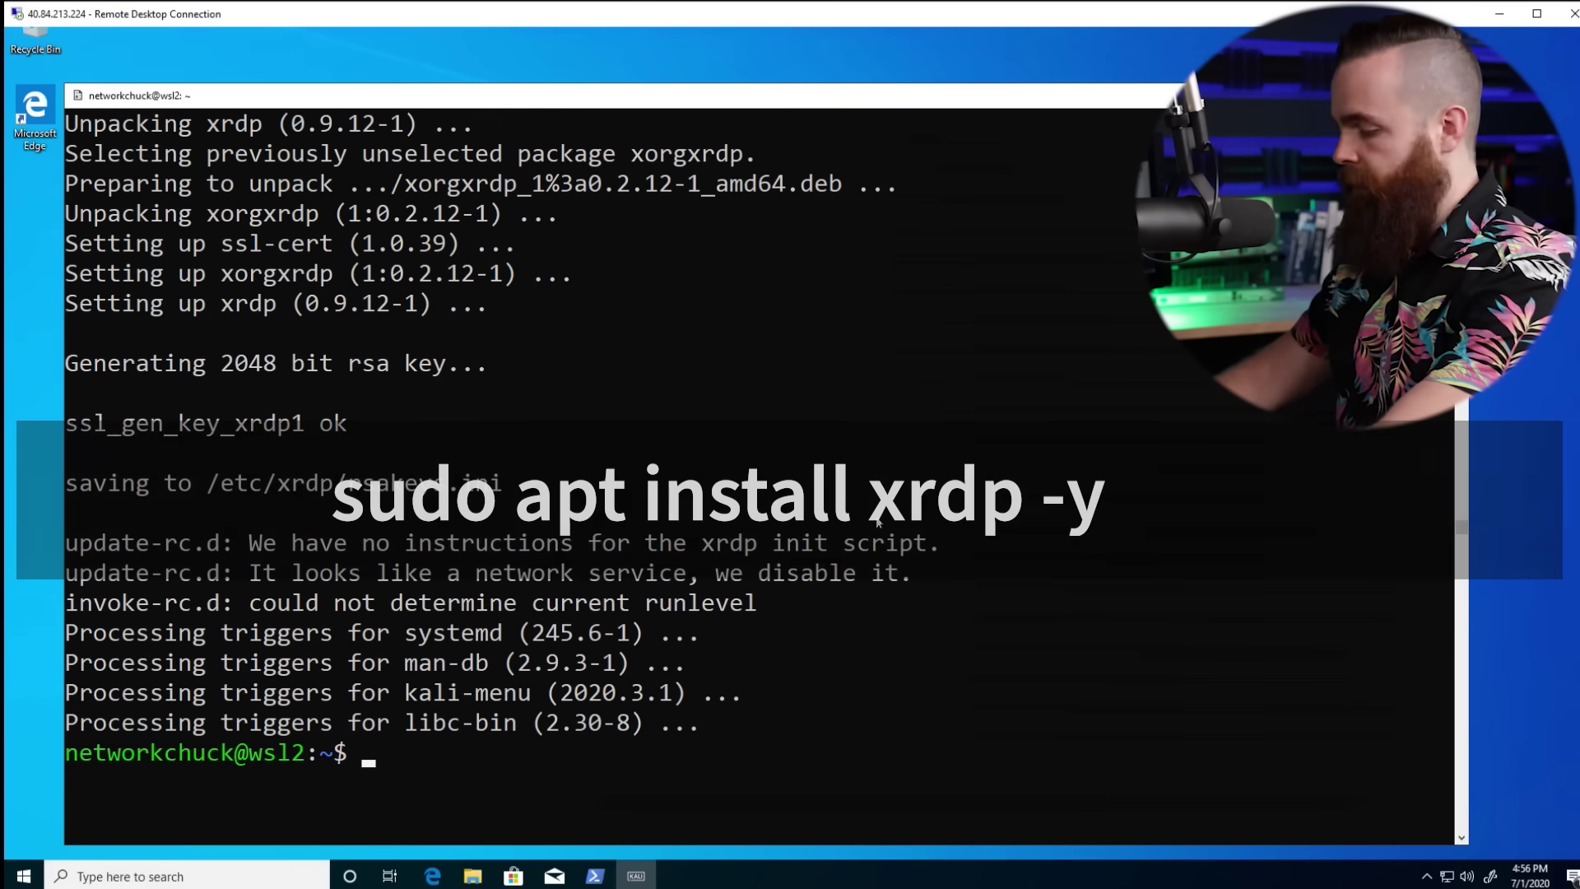
- Start the xrdp service and list network addresses with ip add, showing eth0 at 172.27.183.200
type("stu")
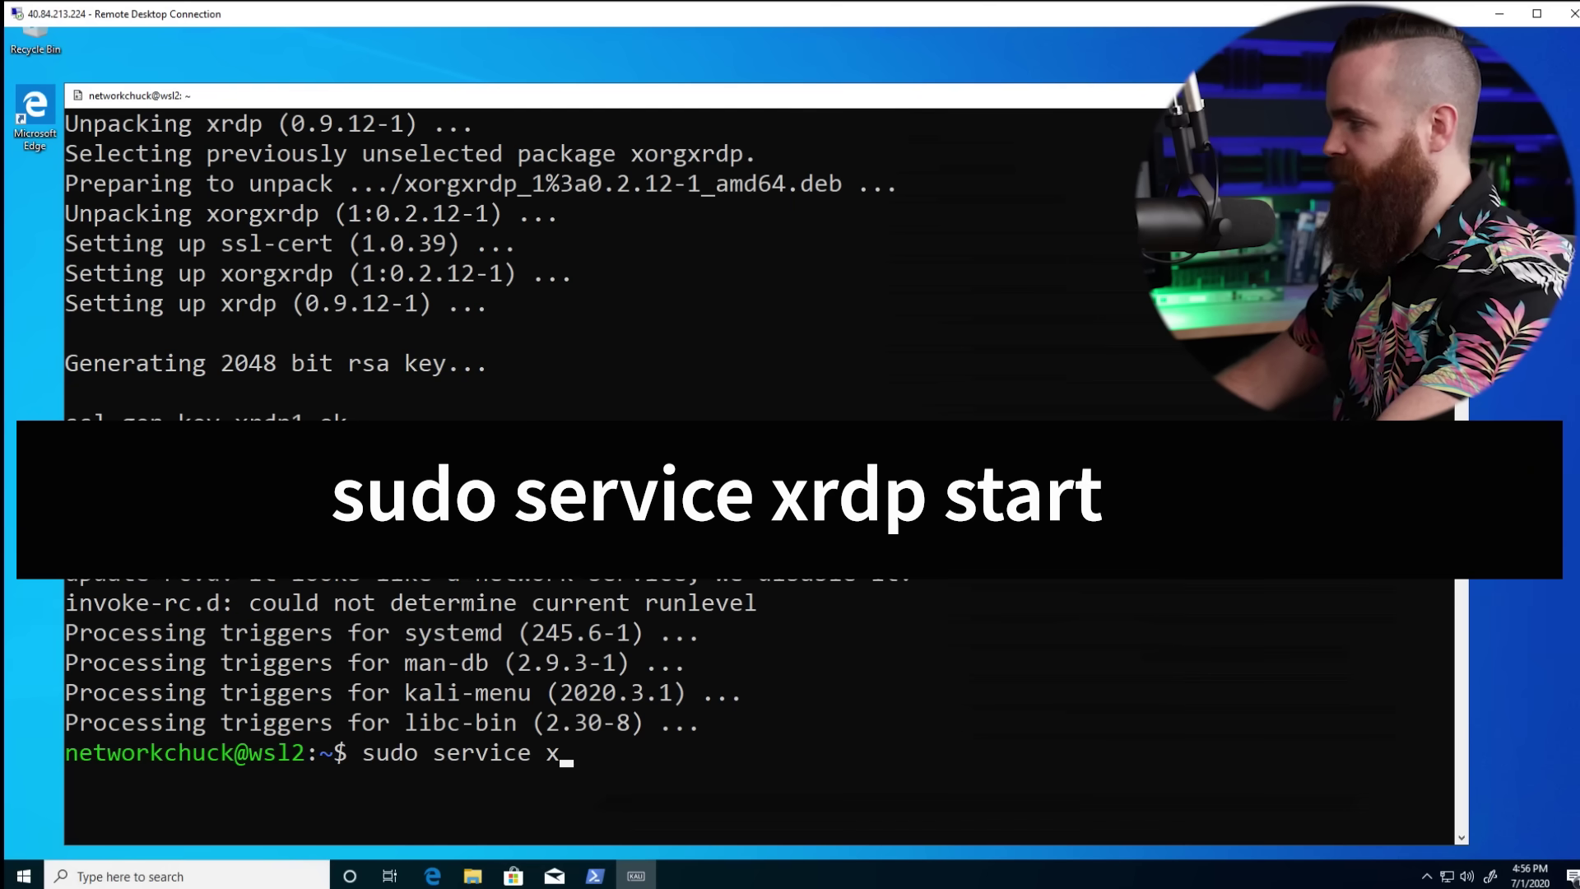
key("Return")
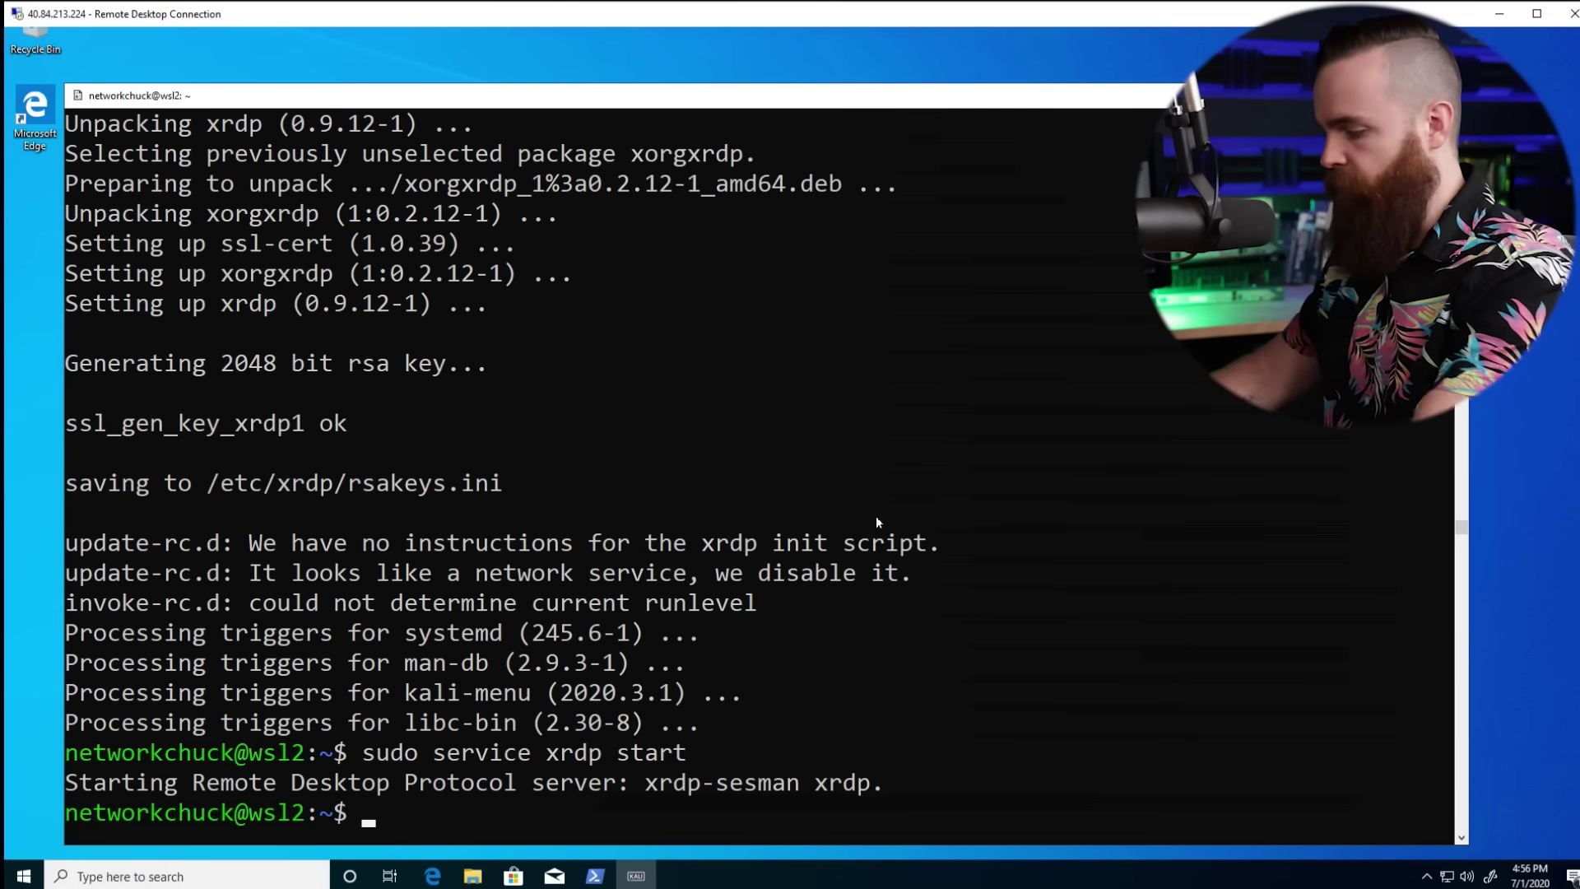
type("d")
key("Return")
- Copy the eth0 IP address and launch Remote Desktop Connection from Start search
left_click_drag(194, 698, 376, 699)
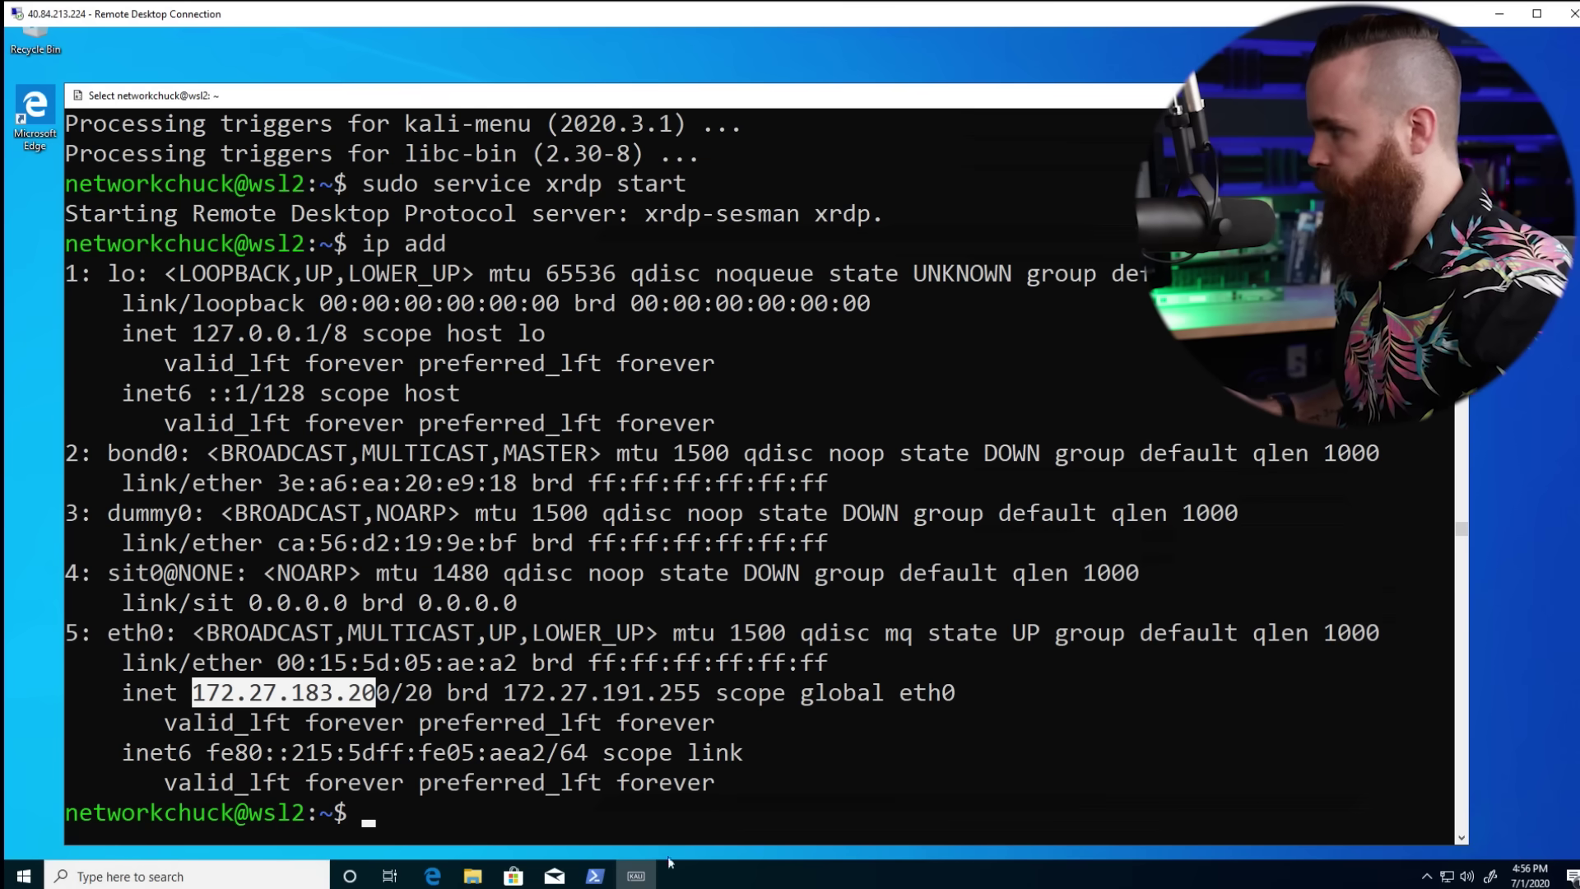
left_click(20, 877)
type("r")
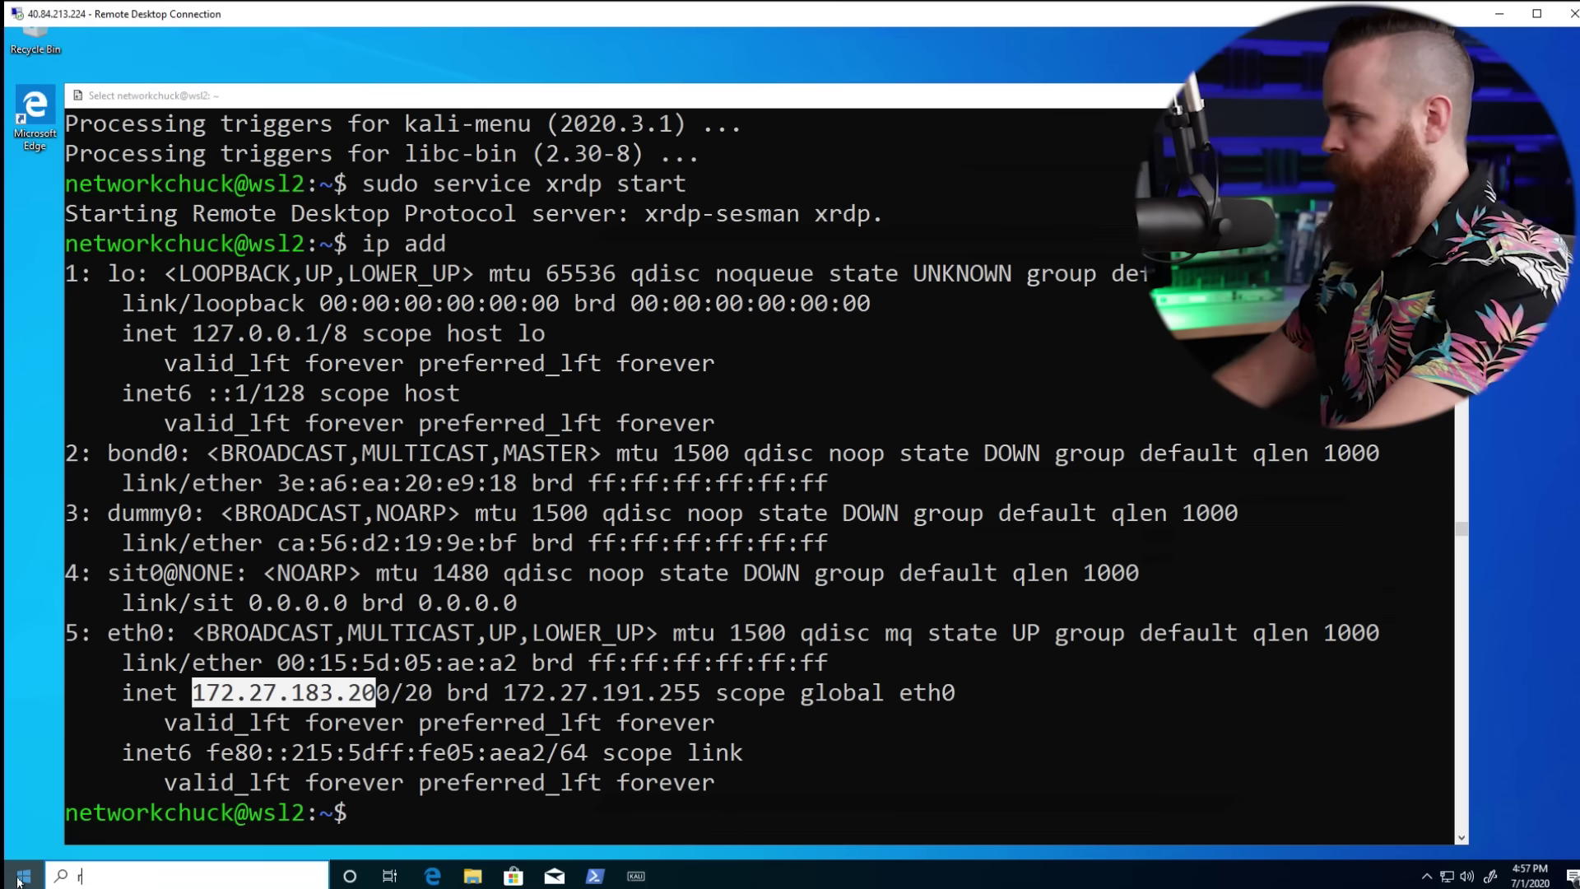
type("emote")
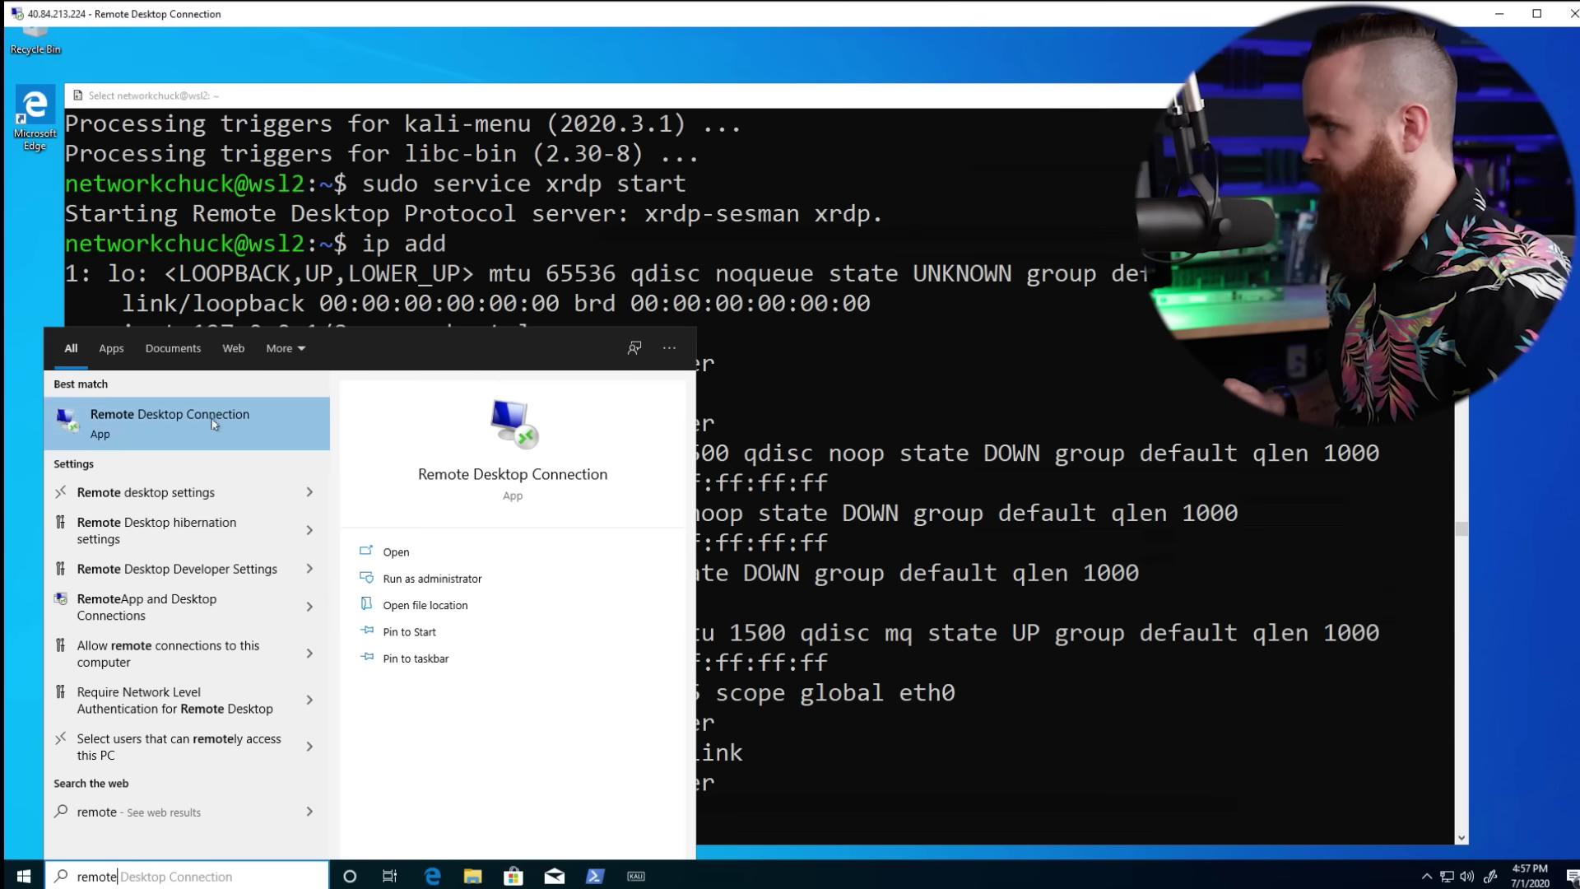
left_click(244, 422)
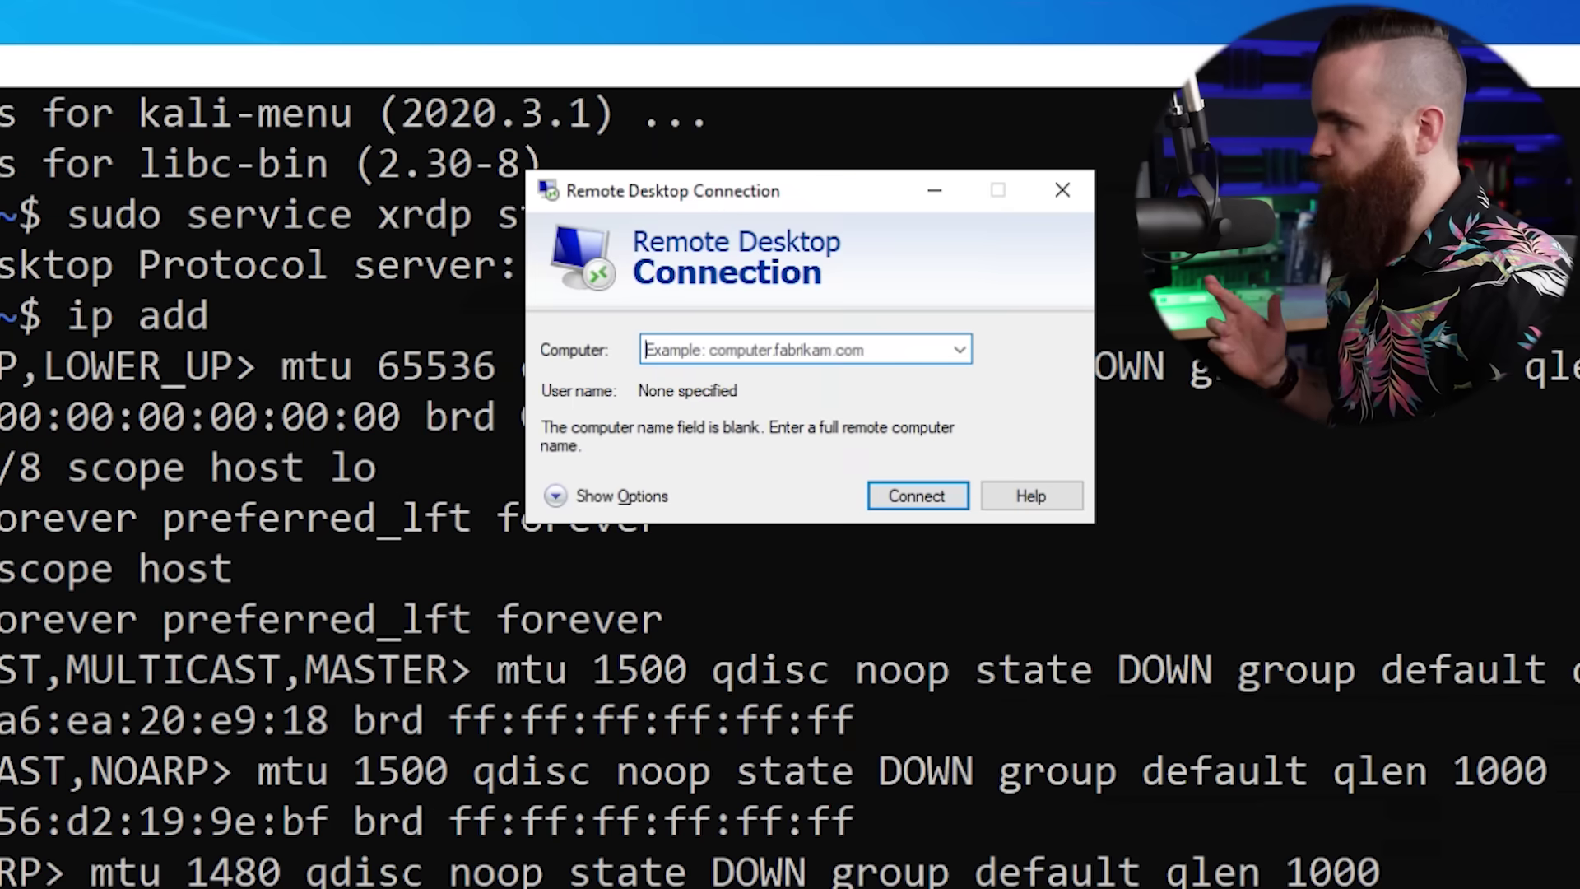
left_click_drag(733, 193, 759, 208)
- Connect to 172.27.183.200, accept the certificate, and log in with the Kali username and password
left_click(748, 367)
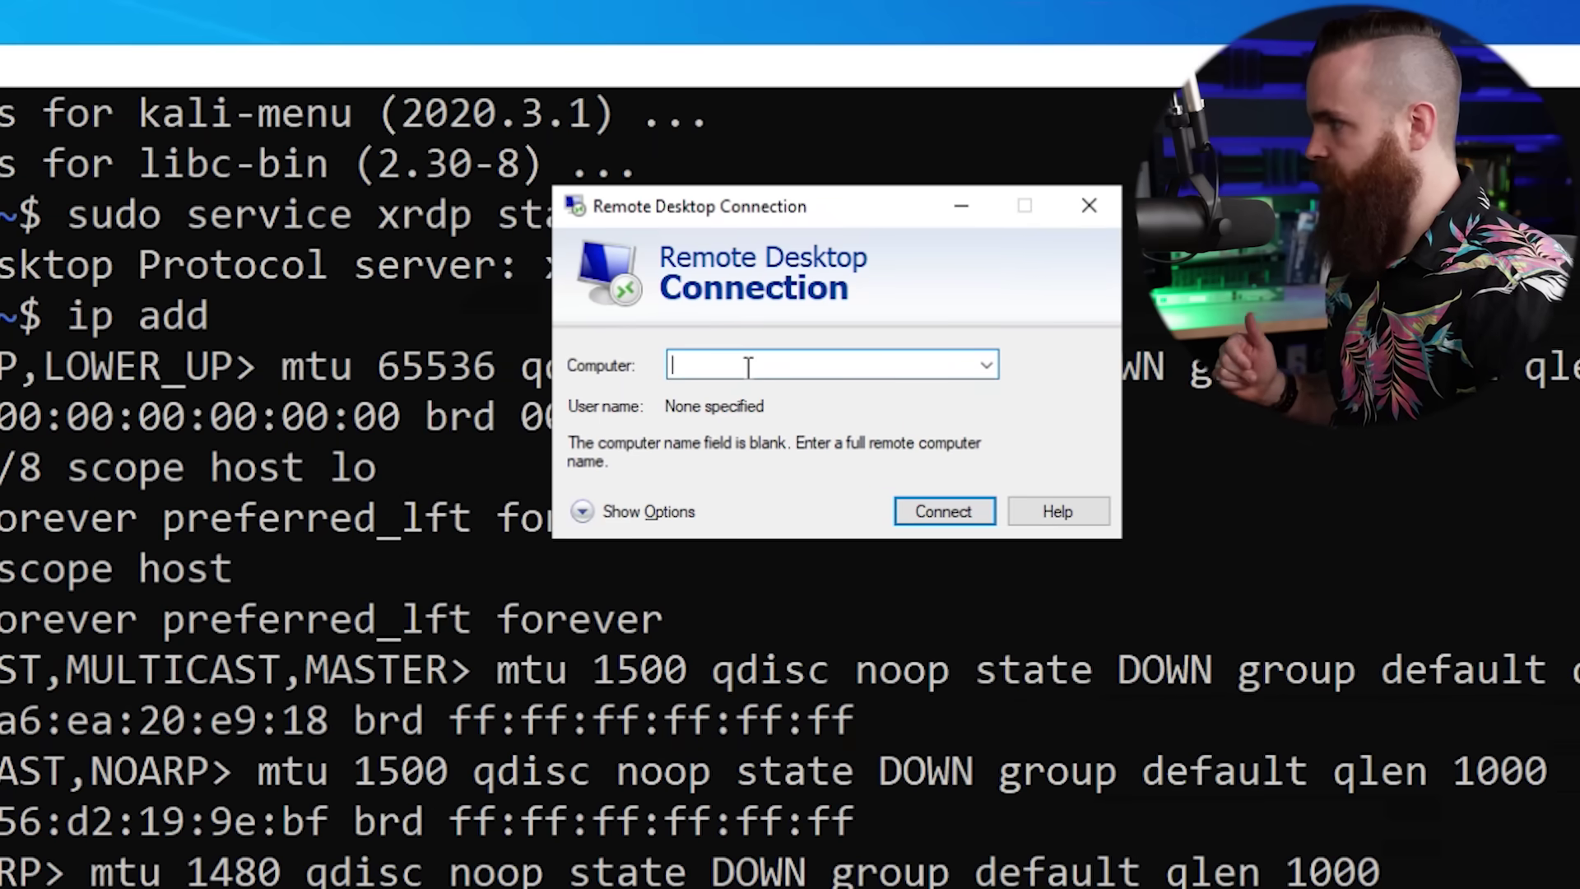
type("172.27.183.200")
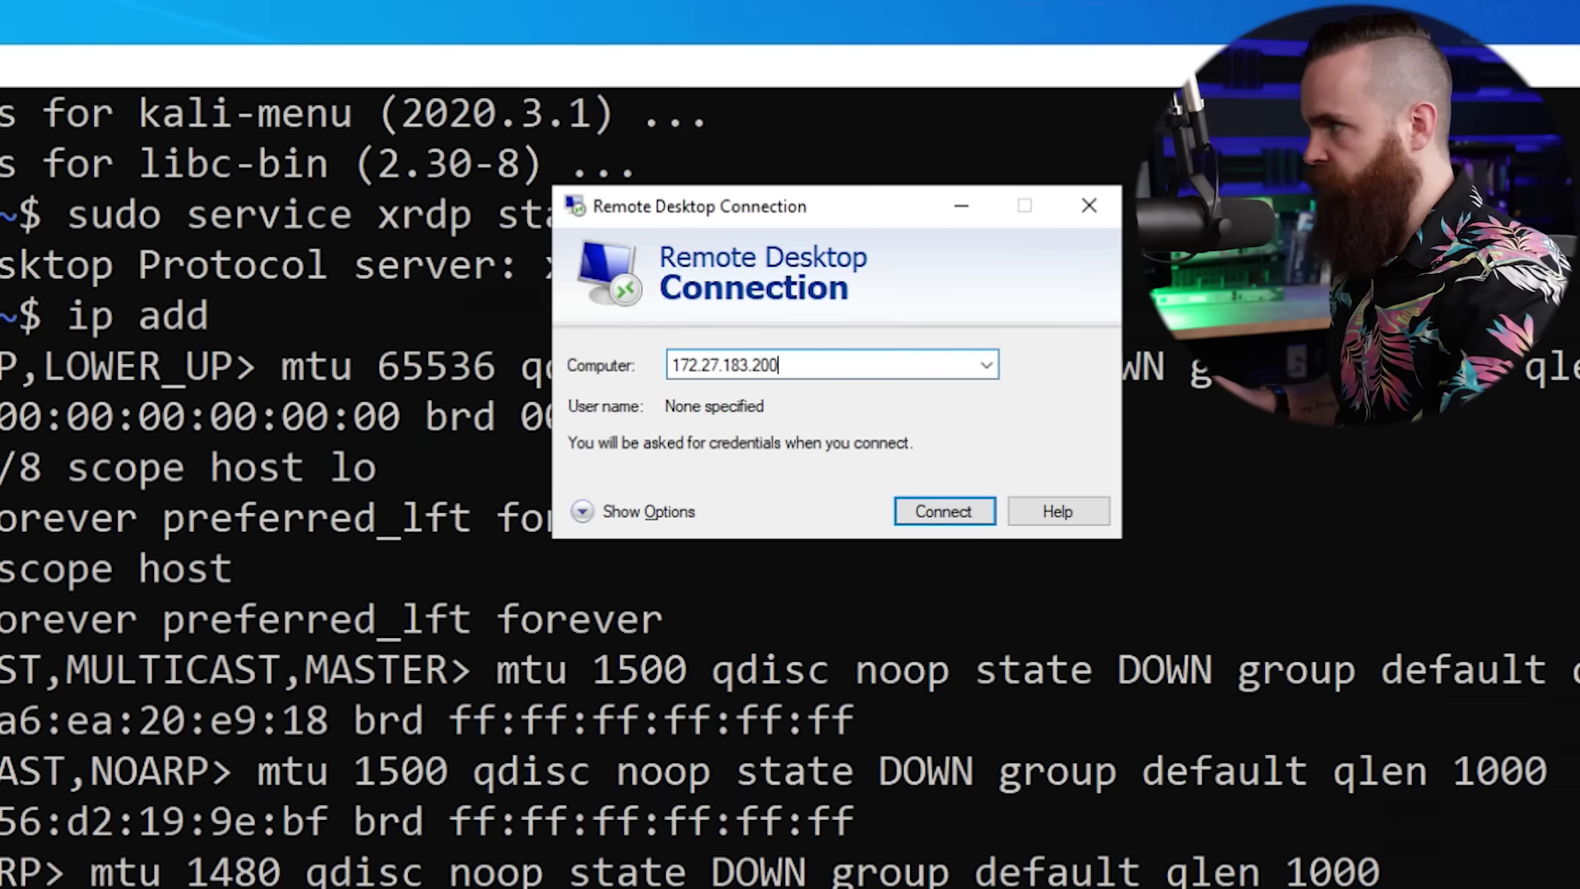
key("Return")
left_click(909, 498)
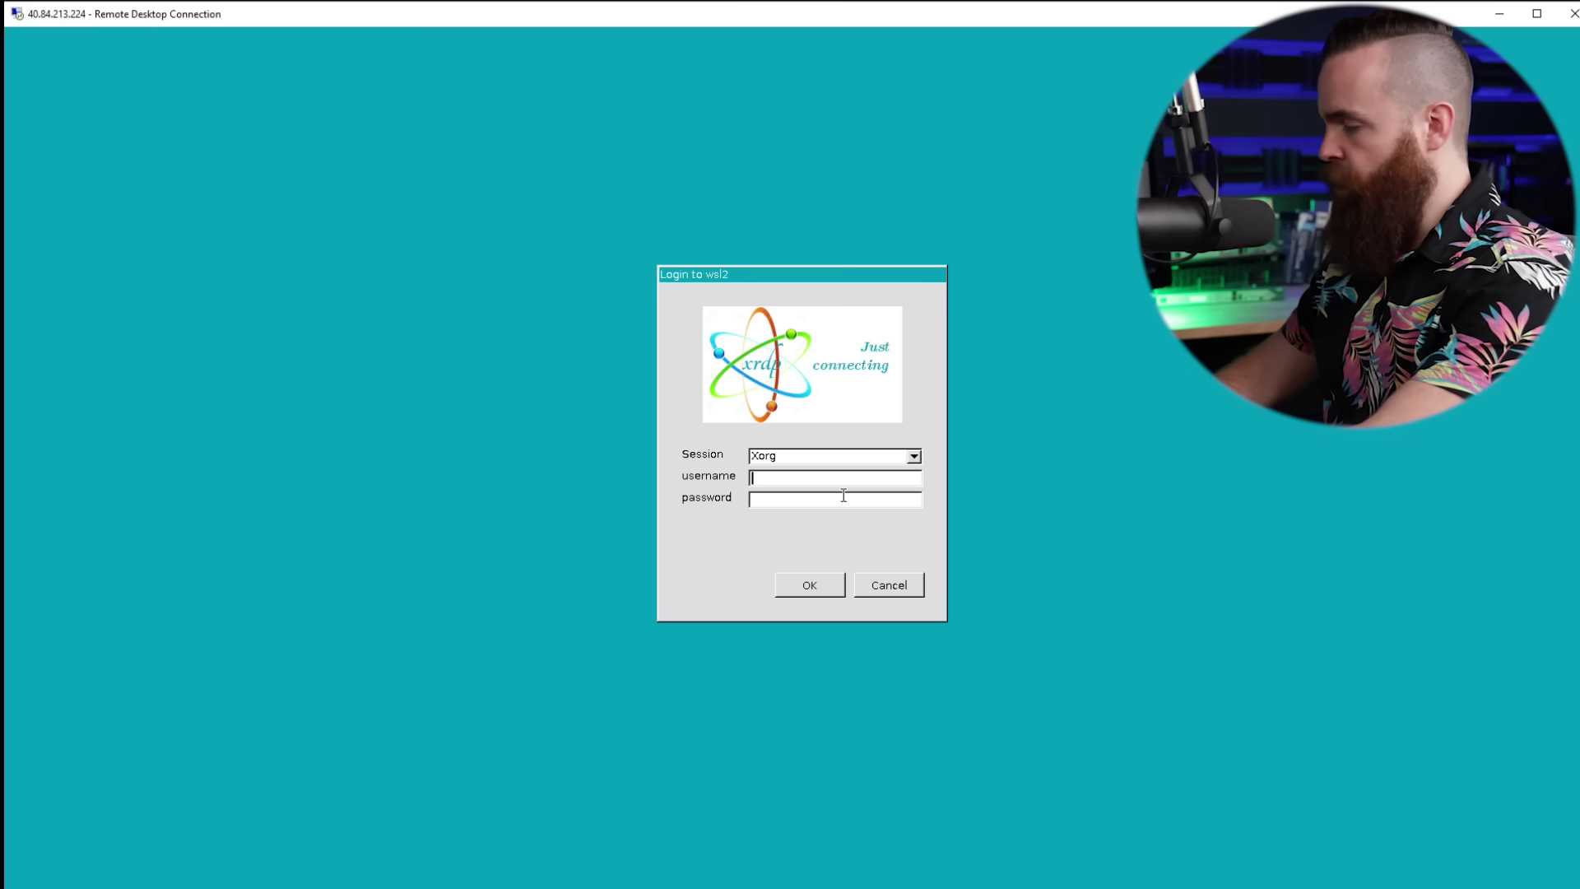
type("networkchuck")
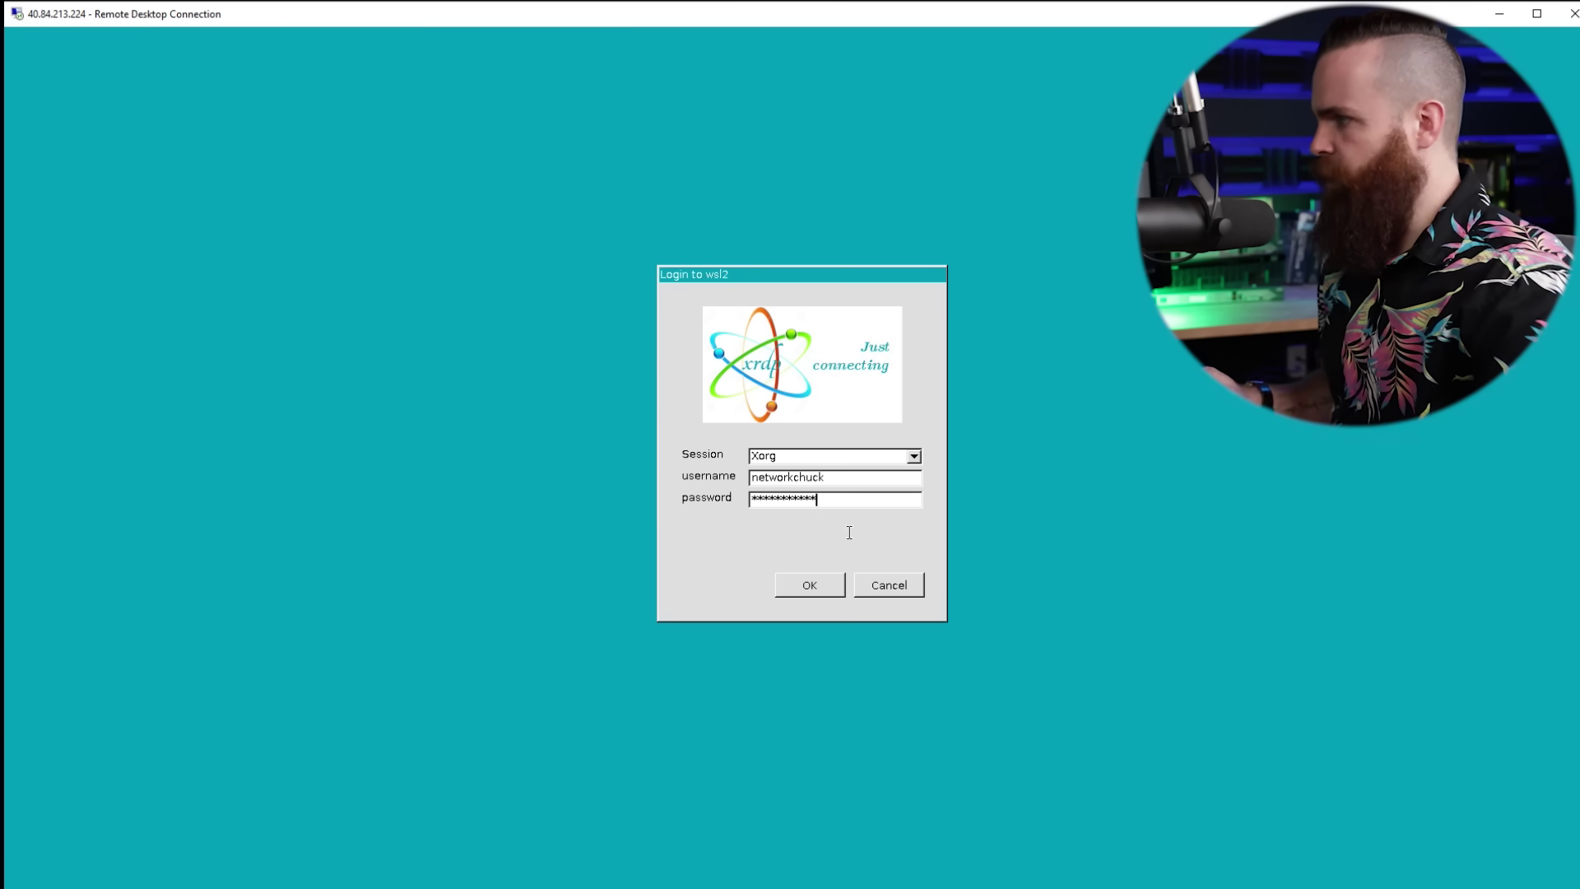
left_click(826, 584)
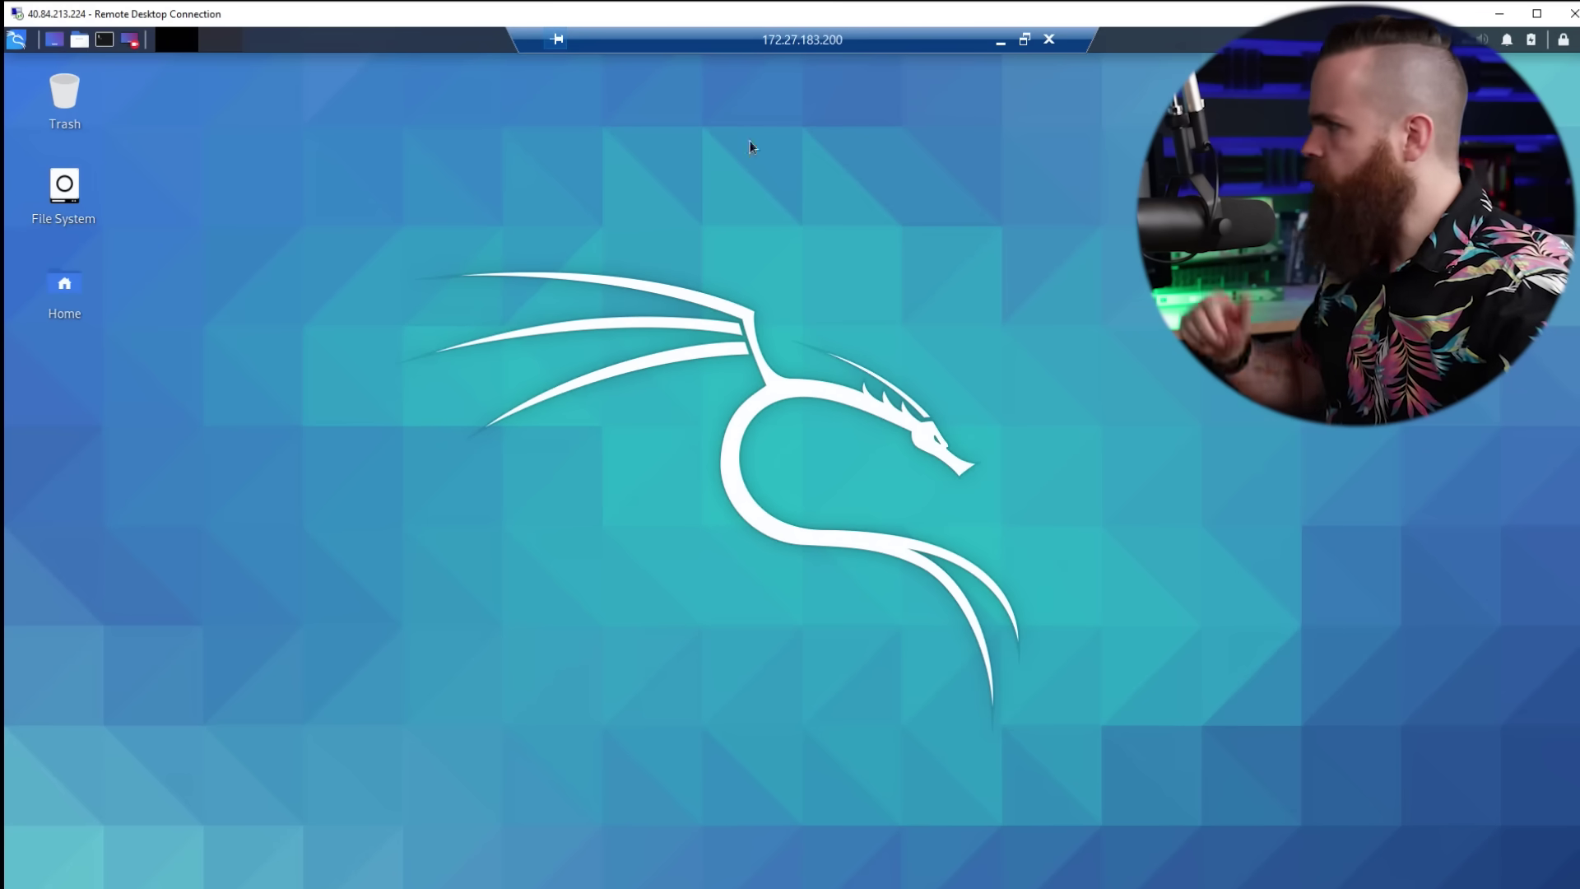
- Open the Kali applications menu from the top-left icon of the Xfce desktop
left_click(20, 41)
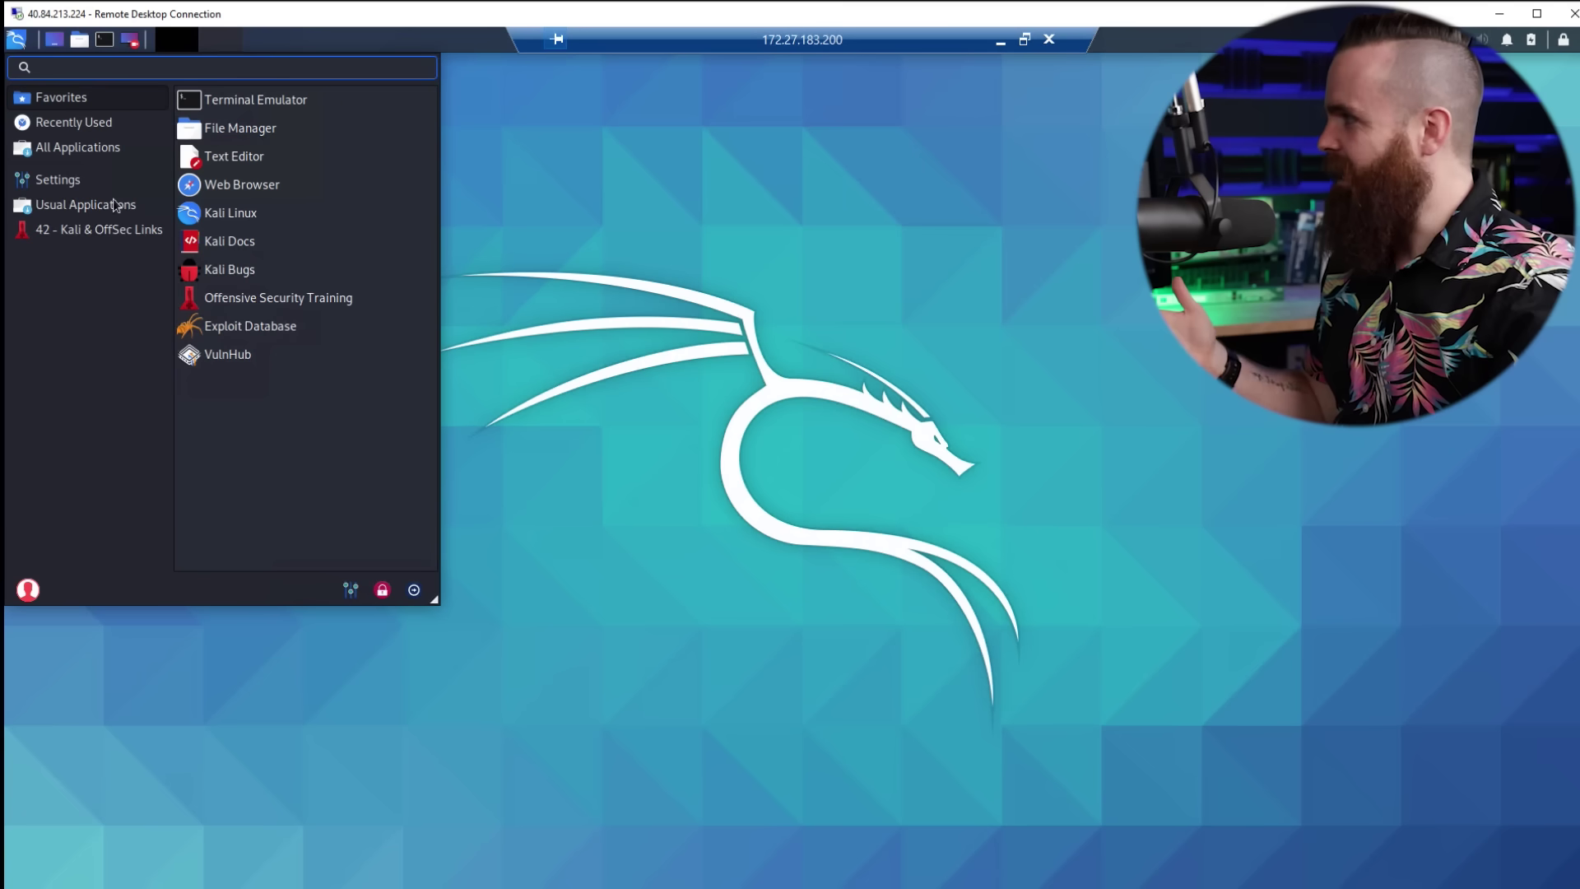
- In a new terminal, install theHarvester and run theHarvester -d davidbombal.com -b google
left_click(547, 195)
key("ctrl+alt+t")
type("sudo ")
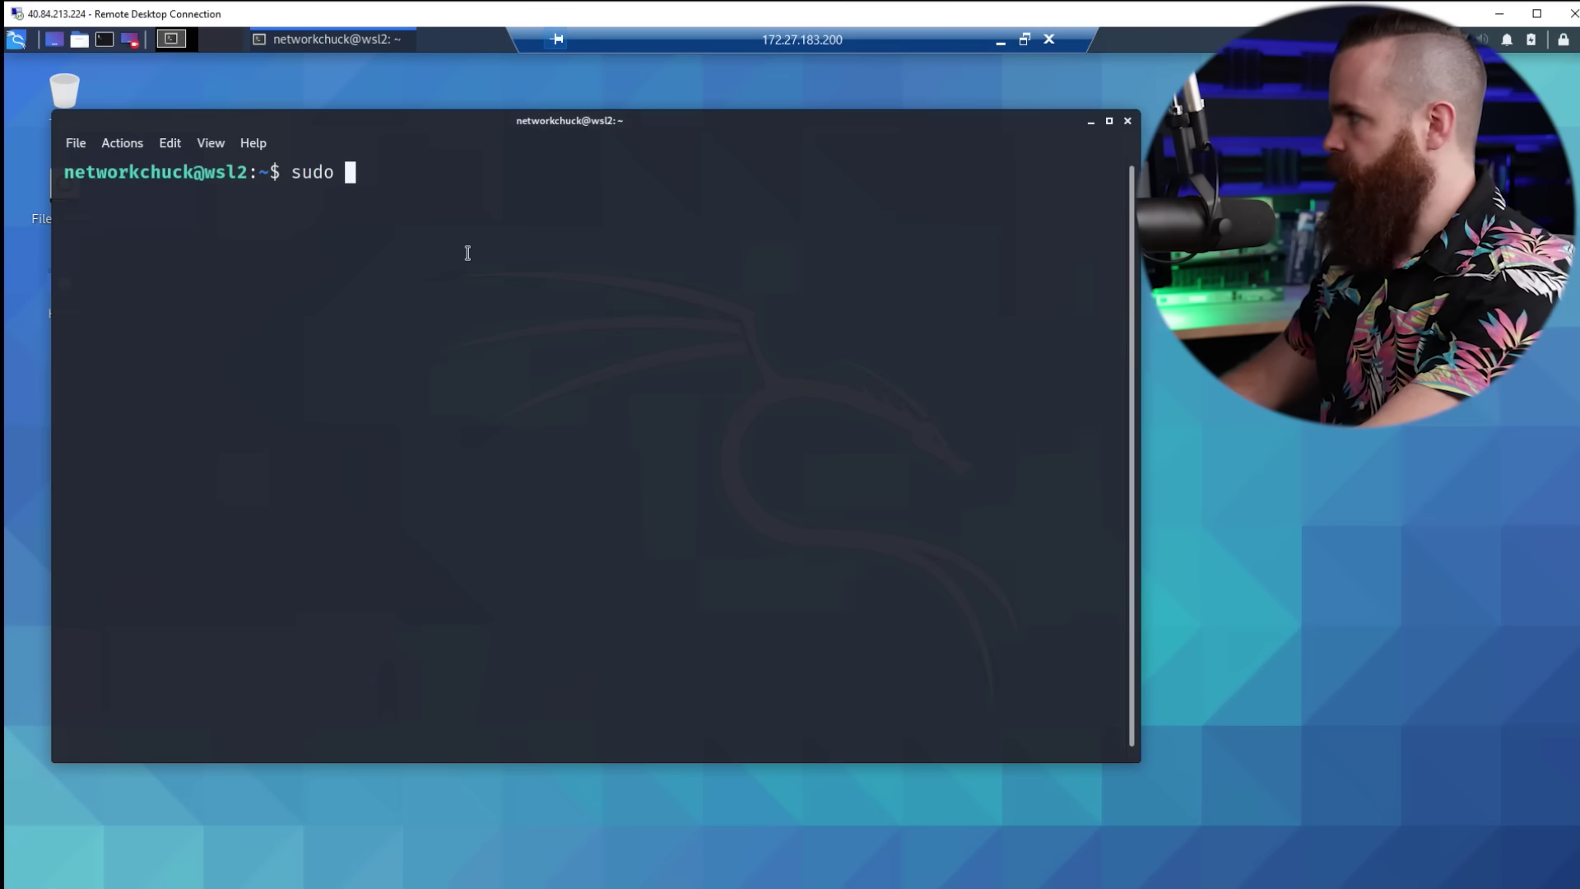
type("apt install theharvest")
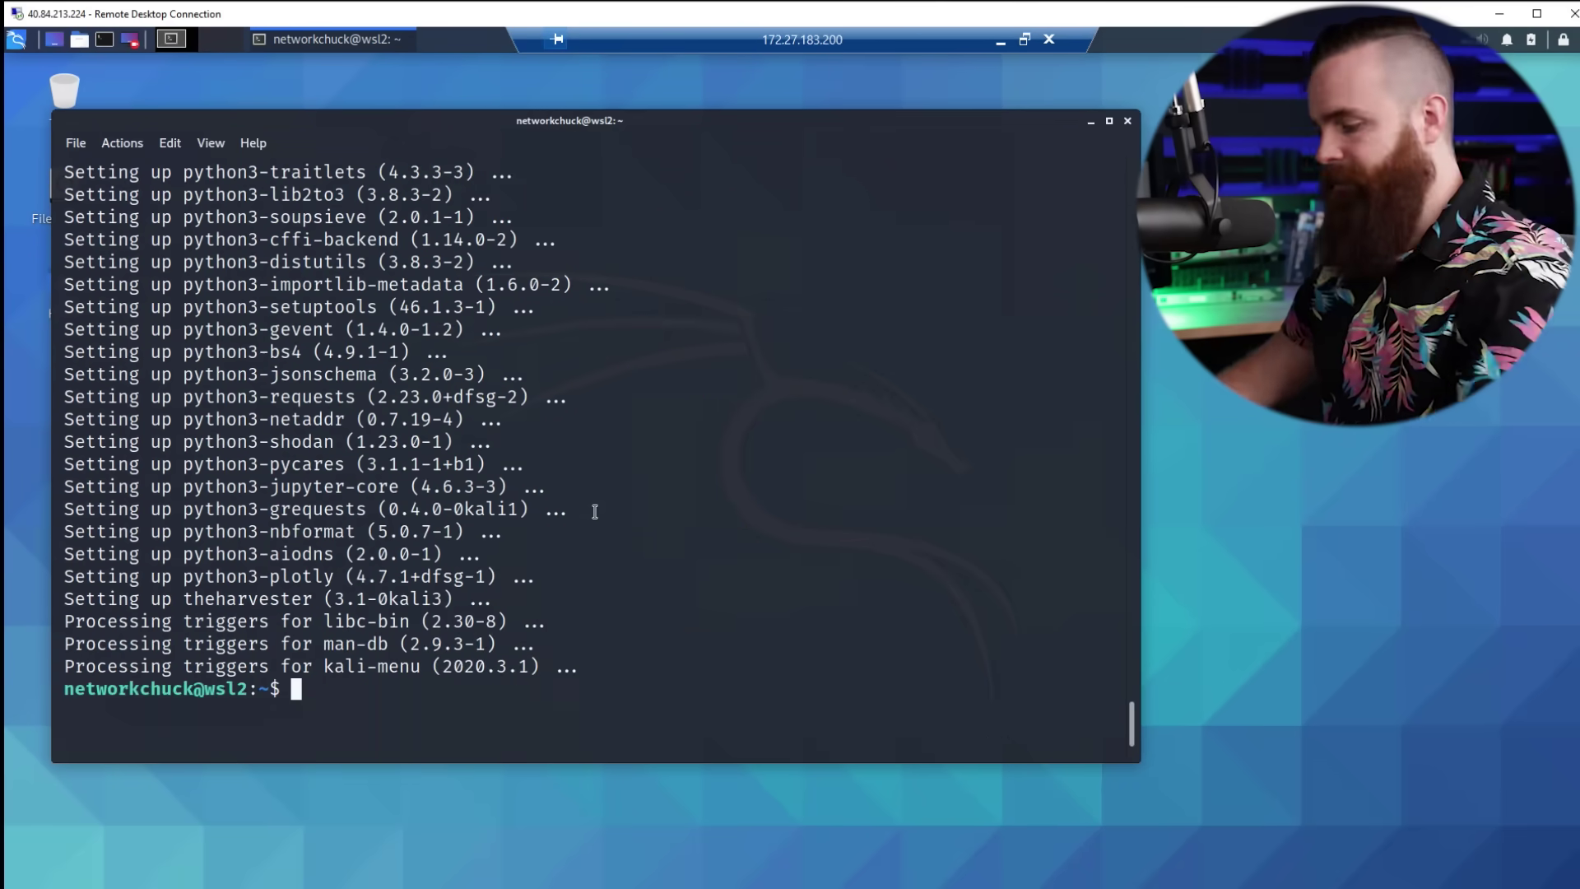
key("Return")
key("Return")
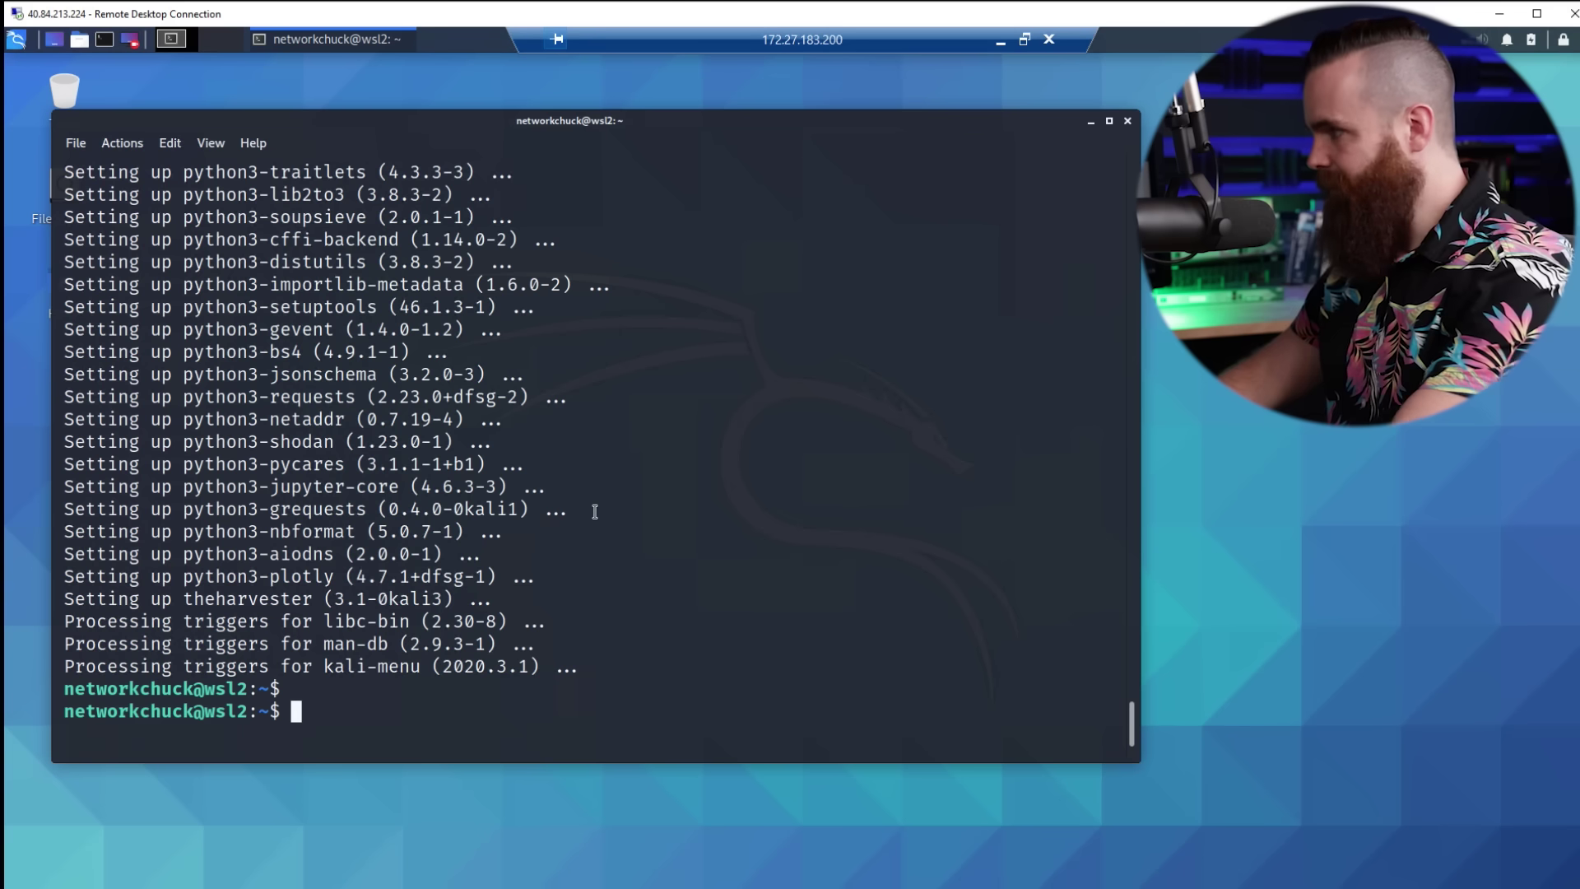
type("the")
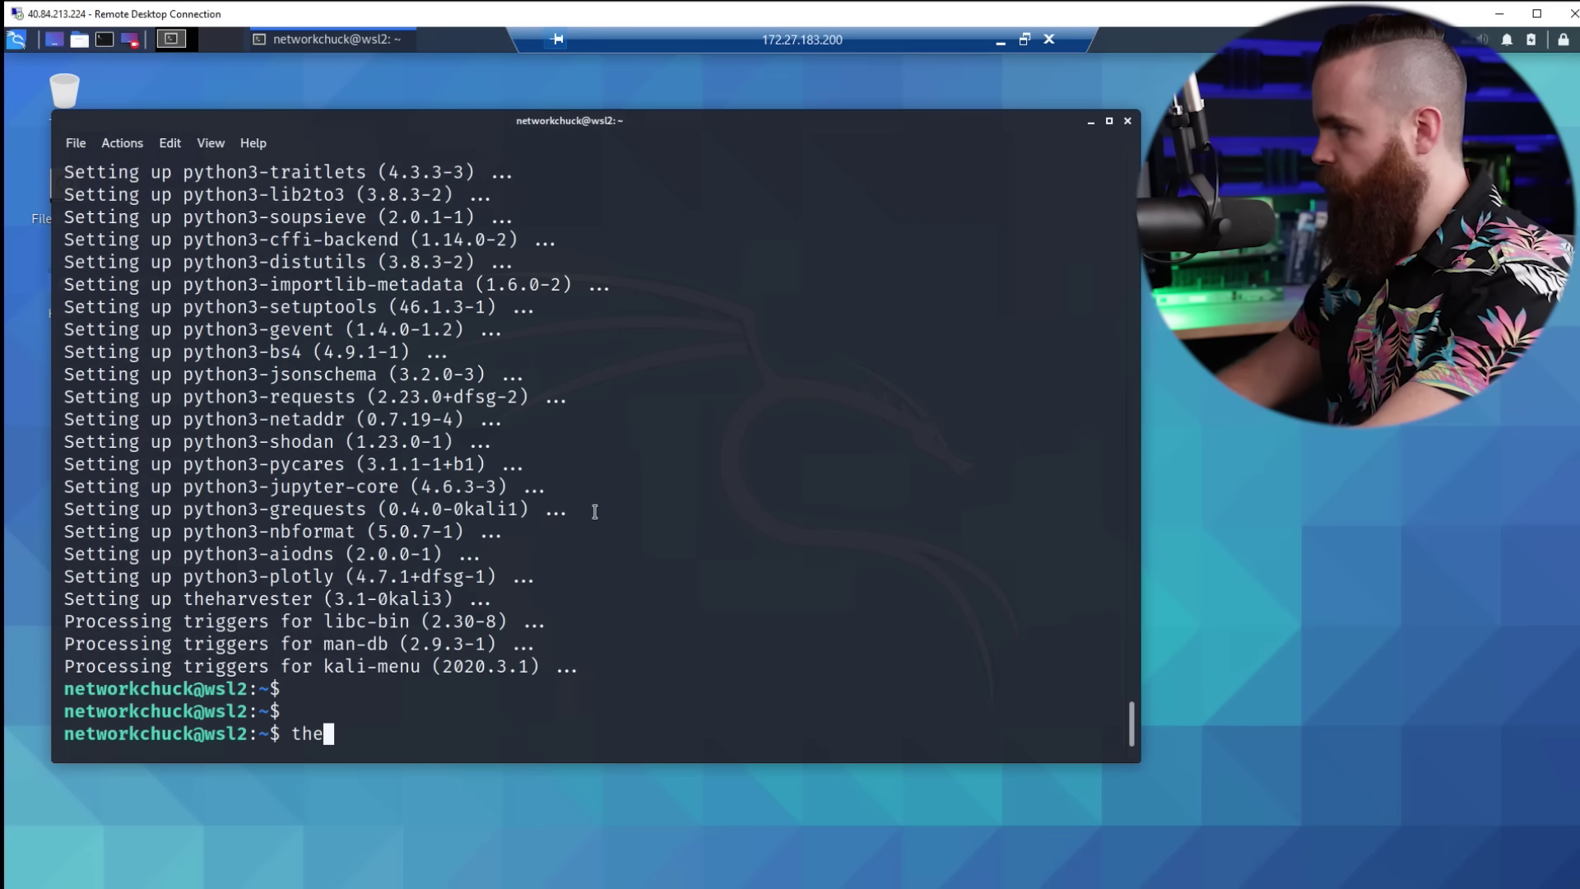
type("Harvester -d davidbombal.com -b google")
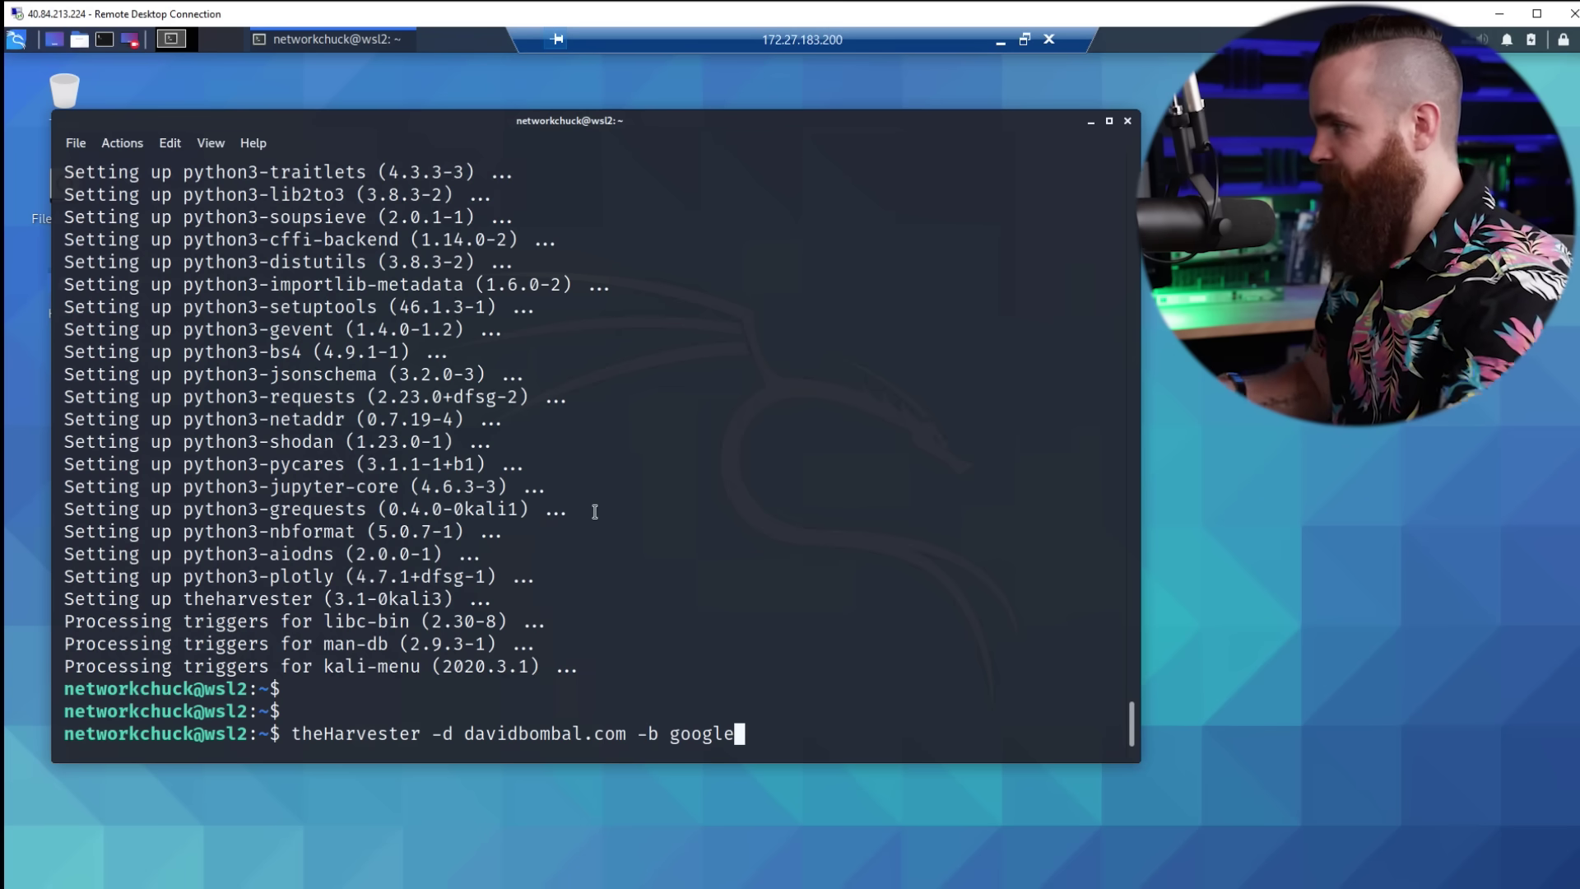
key("Return")
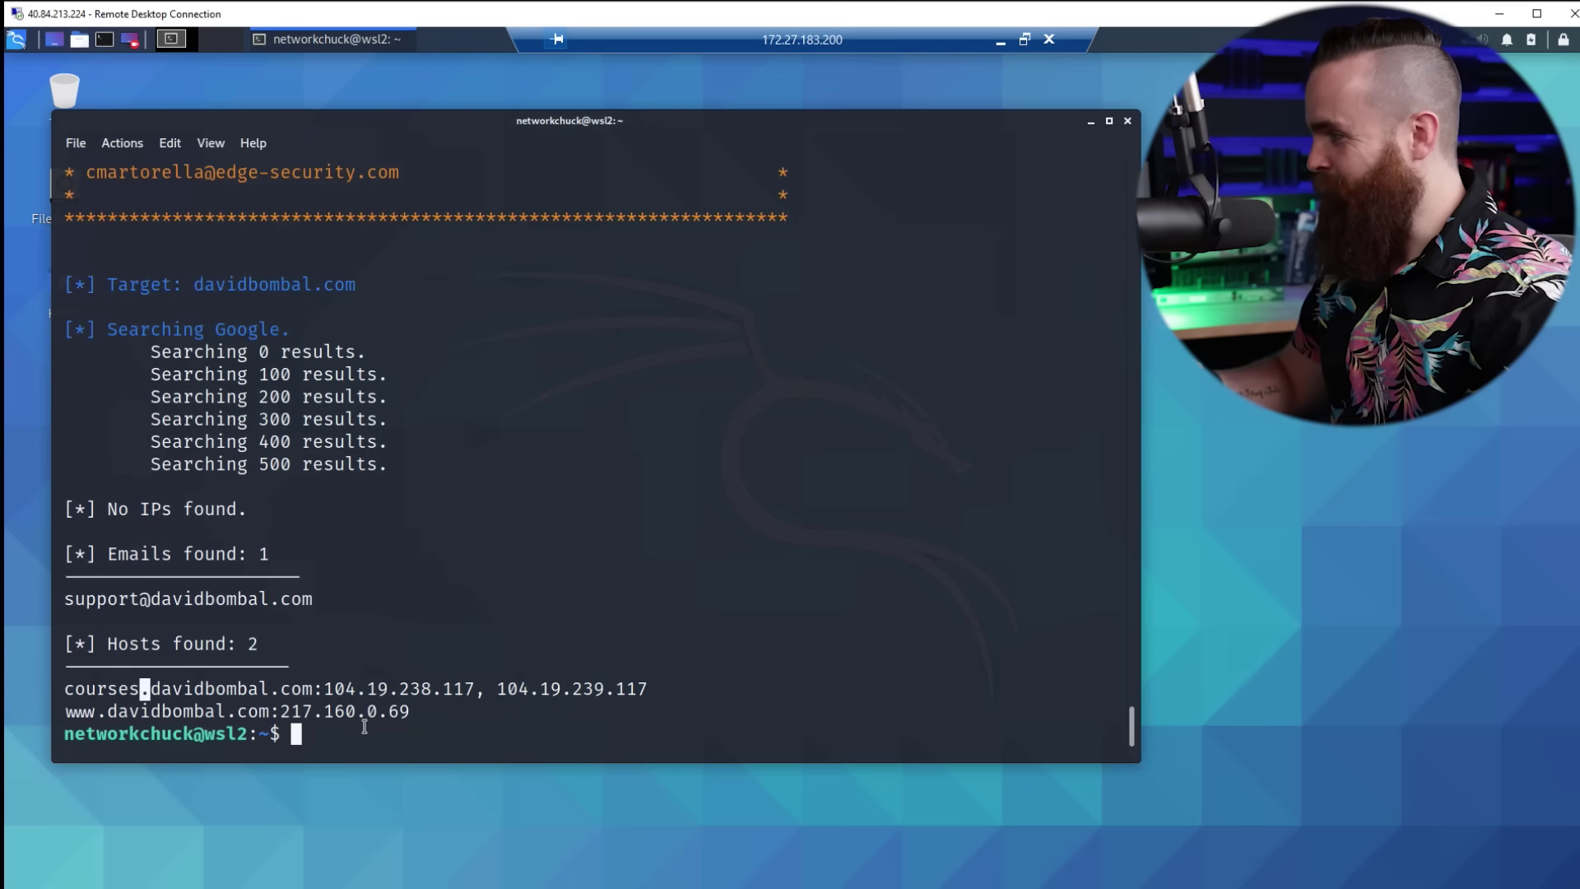